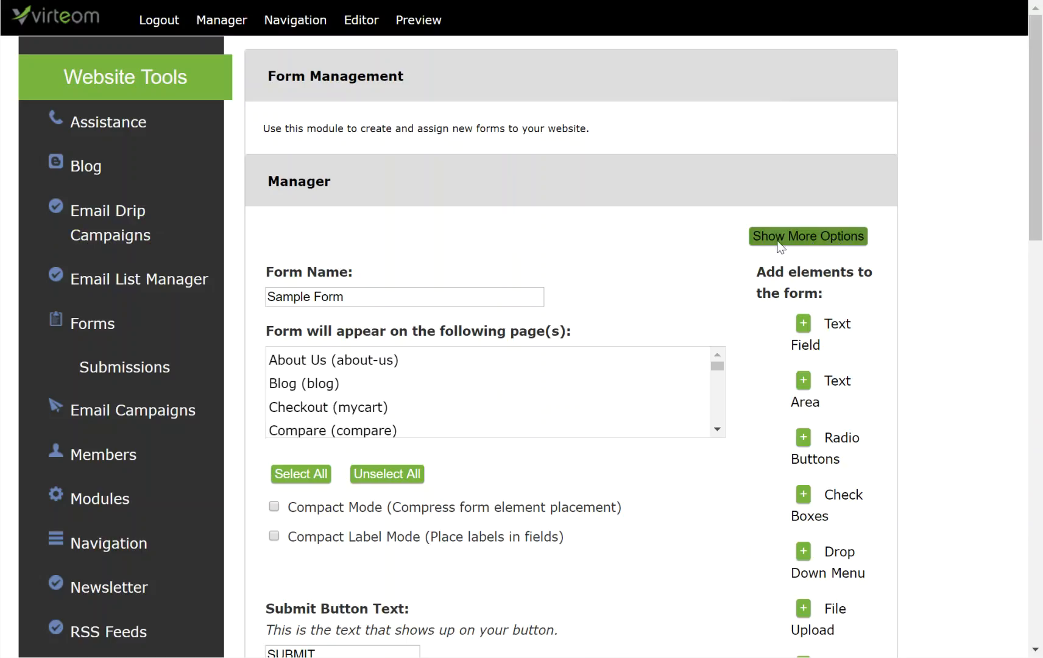
# Expand the Sample Form's additional email and action settings.
pyautogui.click(803, 237)
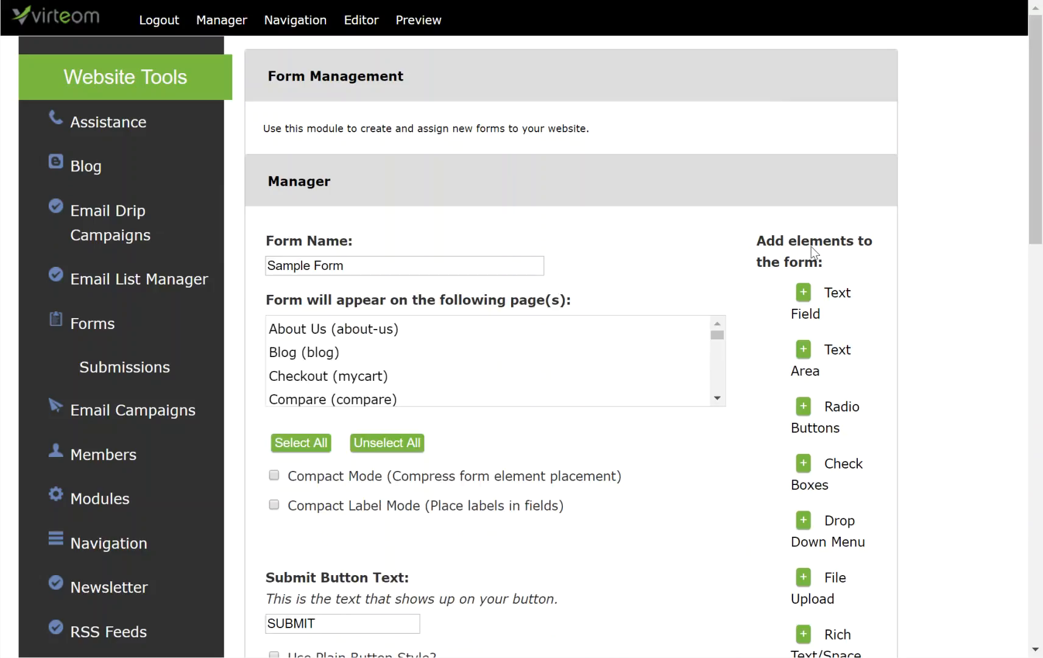
pyautogui.scroll(-3, 577, 492)
pyautogui.scroll(-8, 578, 492)
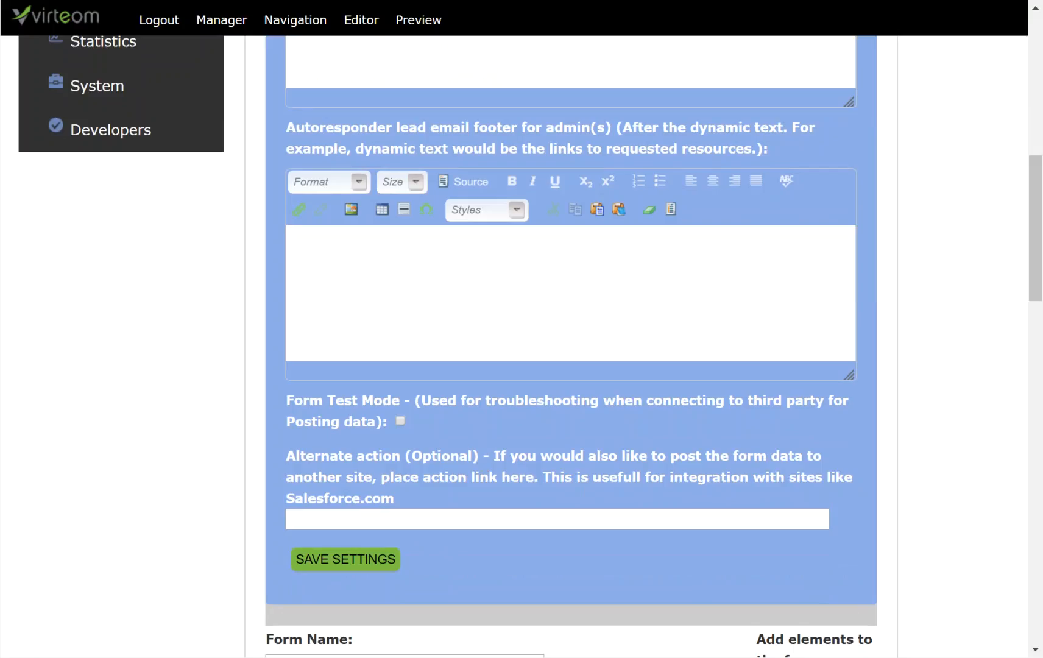
pyautogui.click(478, 526)
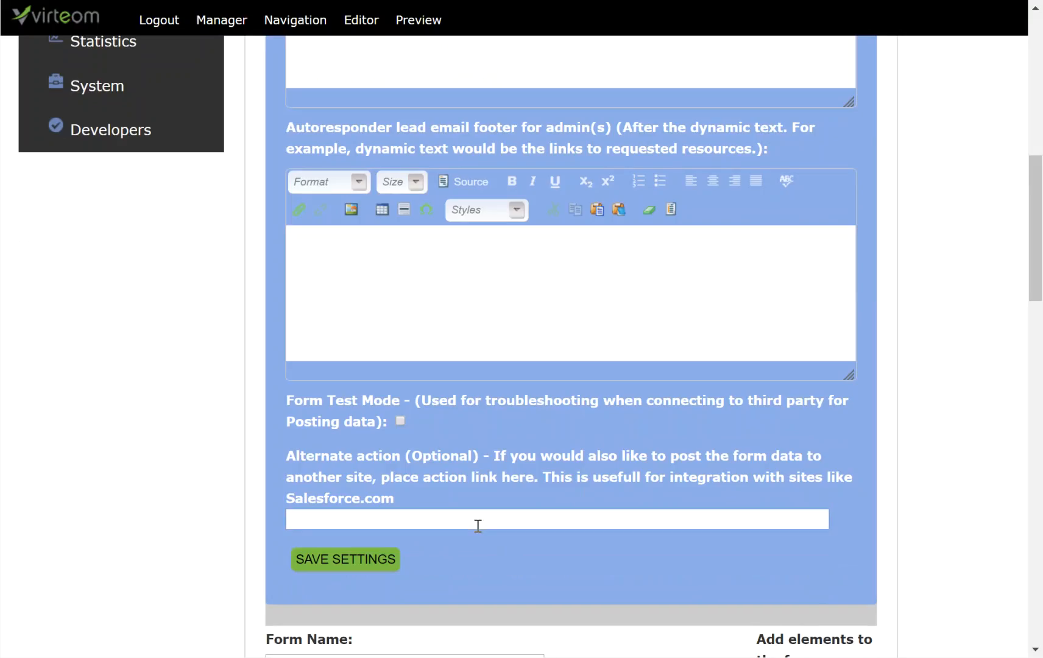
pyautogui.write('http://api.cmobuddy.com/api/glmod_RM_Leads/?redirect=true')
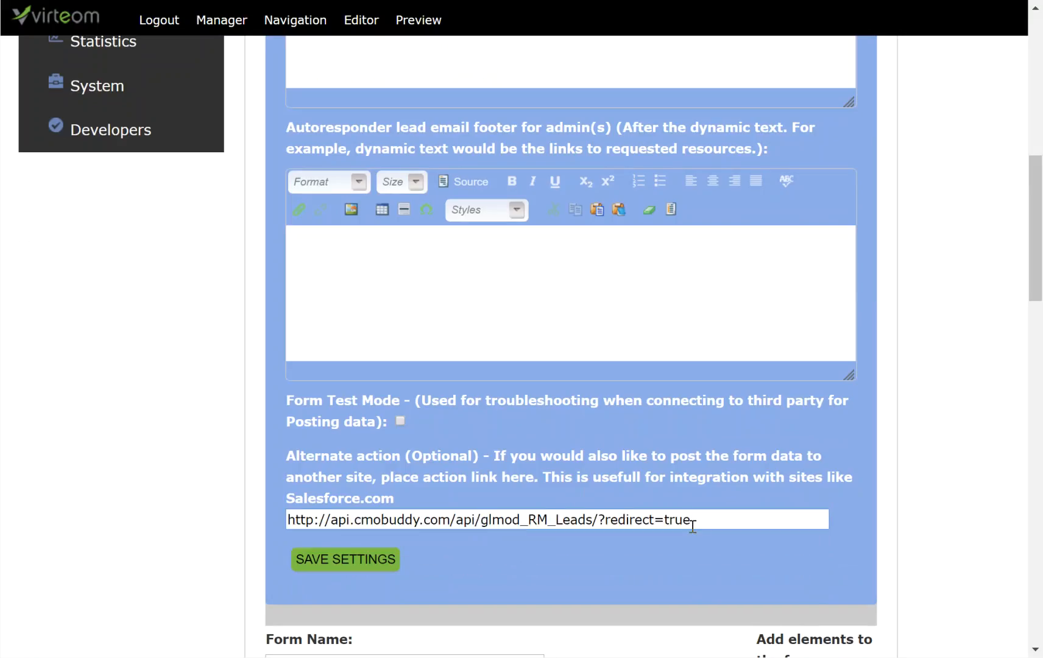
pyautogui.moveTo(703, 522); pyautogui.dragTo(289, 522)
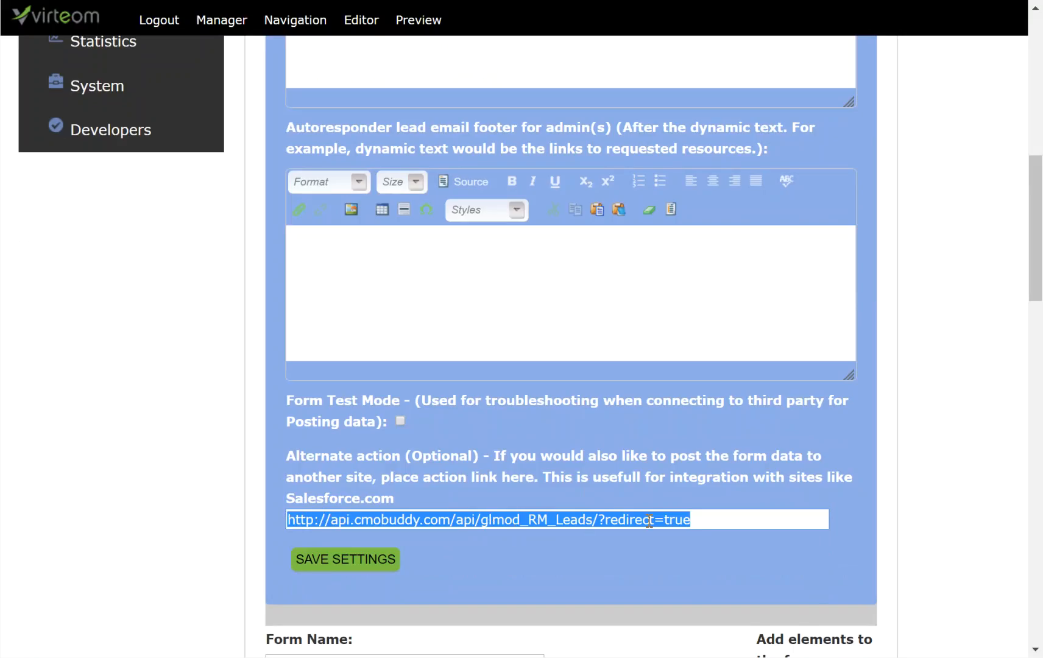
pyautogui.click(336, 564)
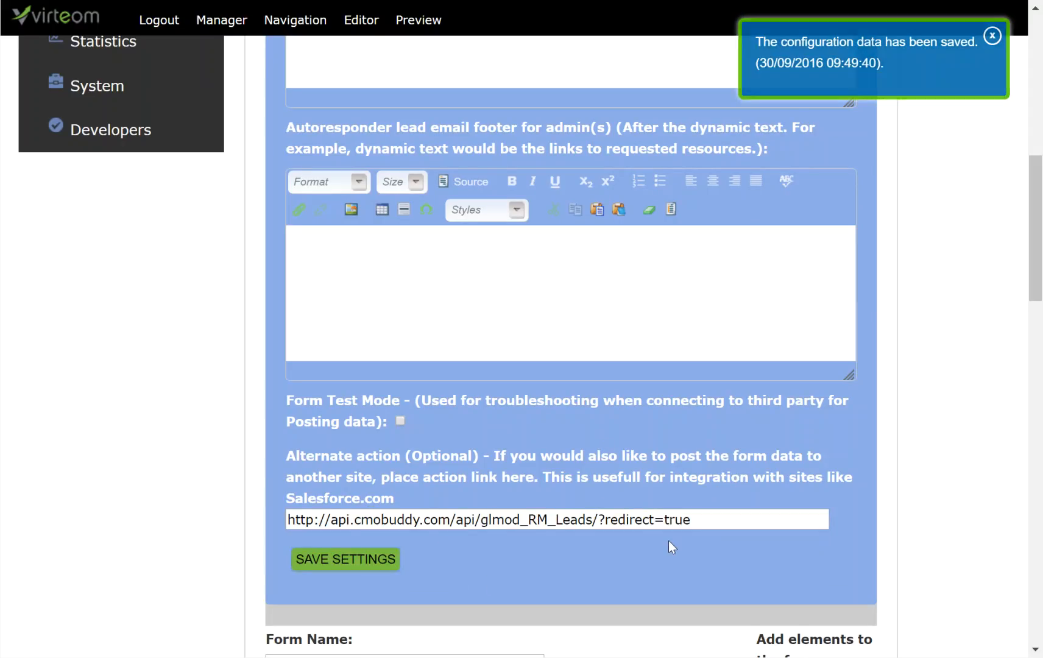
pyautogui.scroll(10, 669, 541)
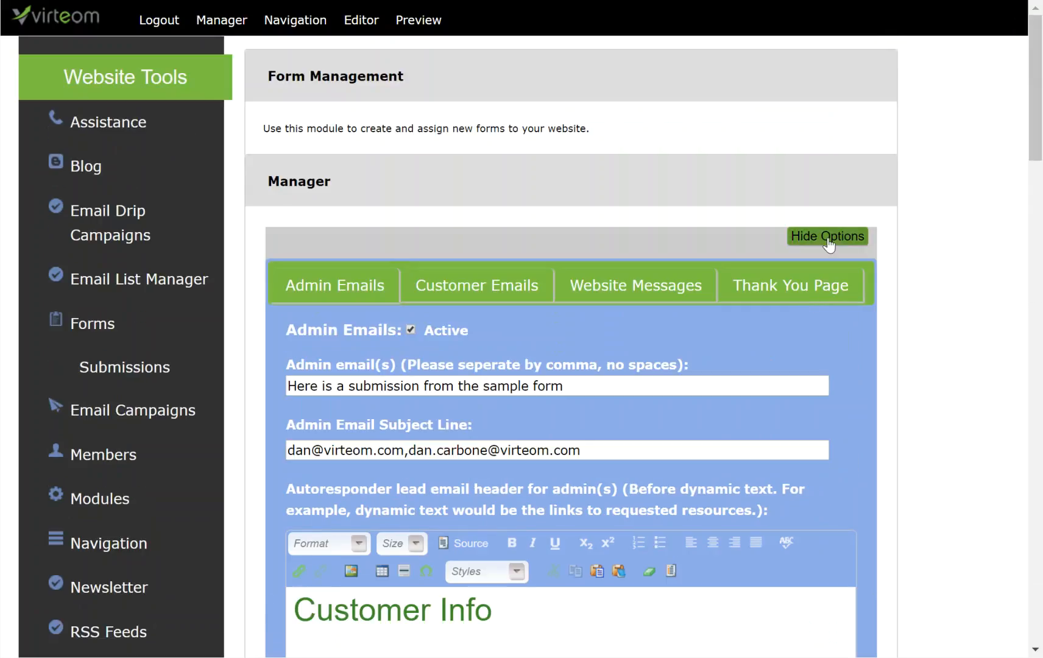
pyautogui.click(835, 239)
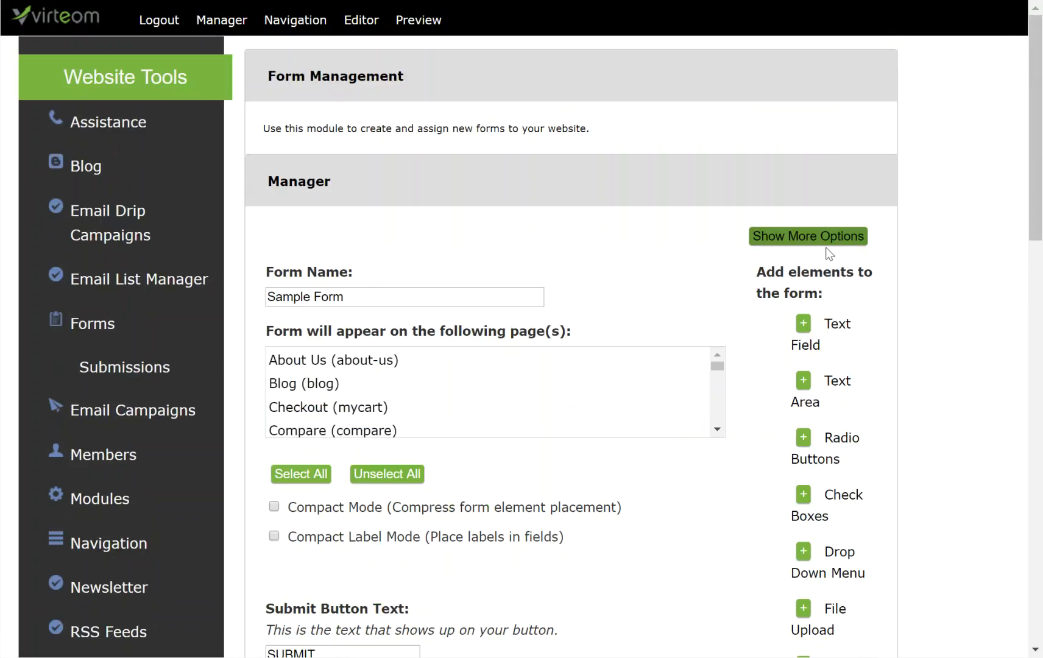
# Find the new blank element 15 at the form's end and open its editor.
pyautogui.scroll(-5, 619, 426)
pyautogui.scroll(-14, 670, 481)
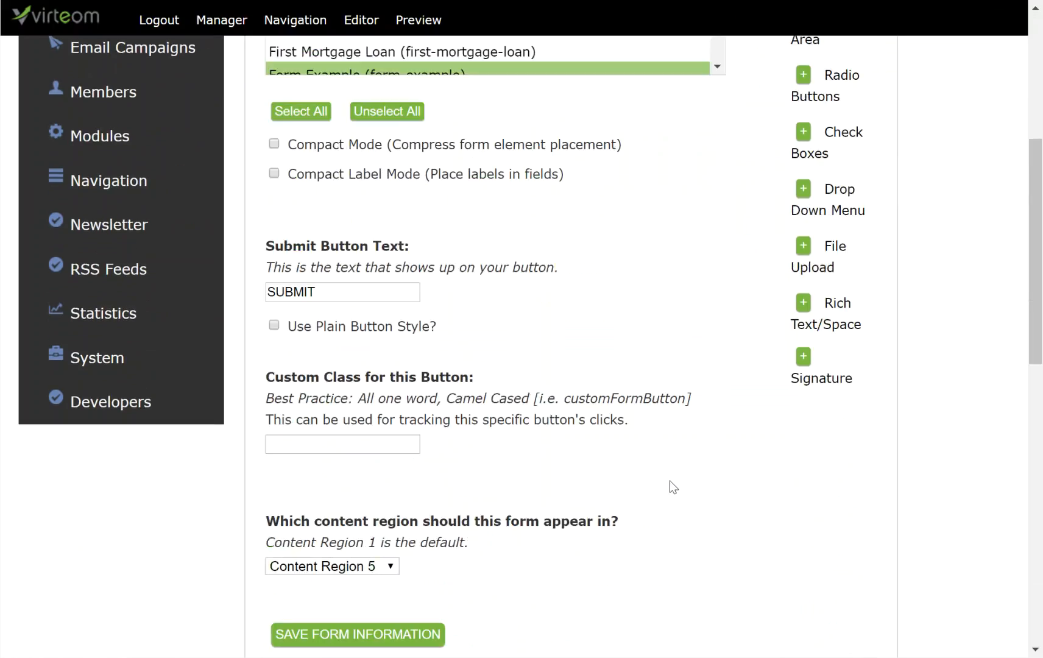
pyautogui.scroll(-3, 670, 481)
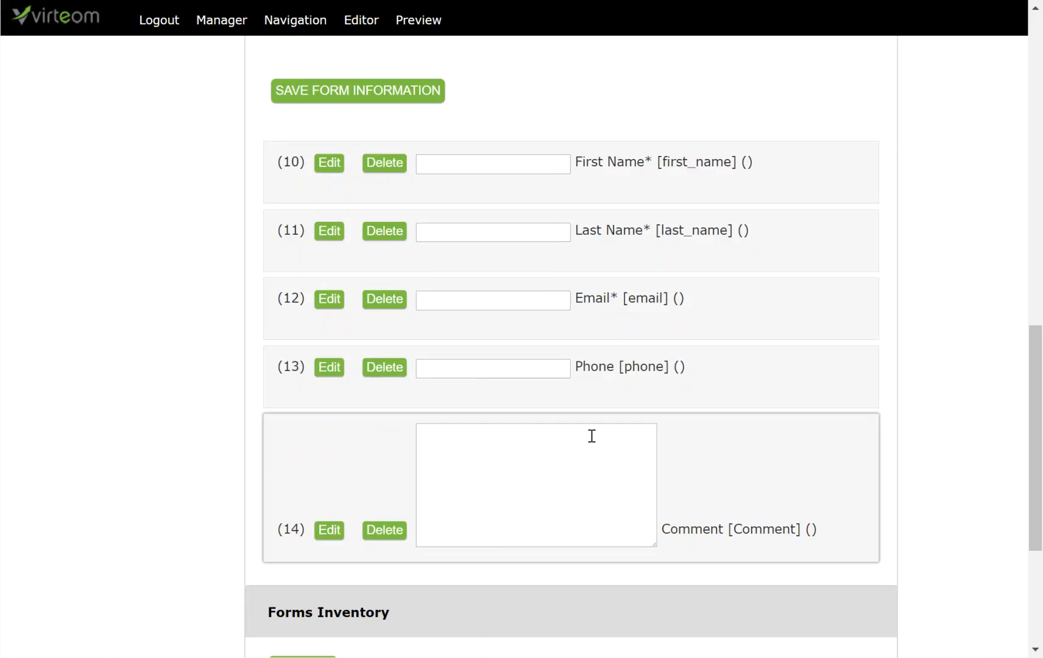
pyautogui.scroll(5, 592, 437)
pyautogui.scroll(8, 775, 198)
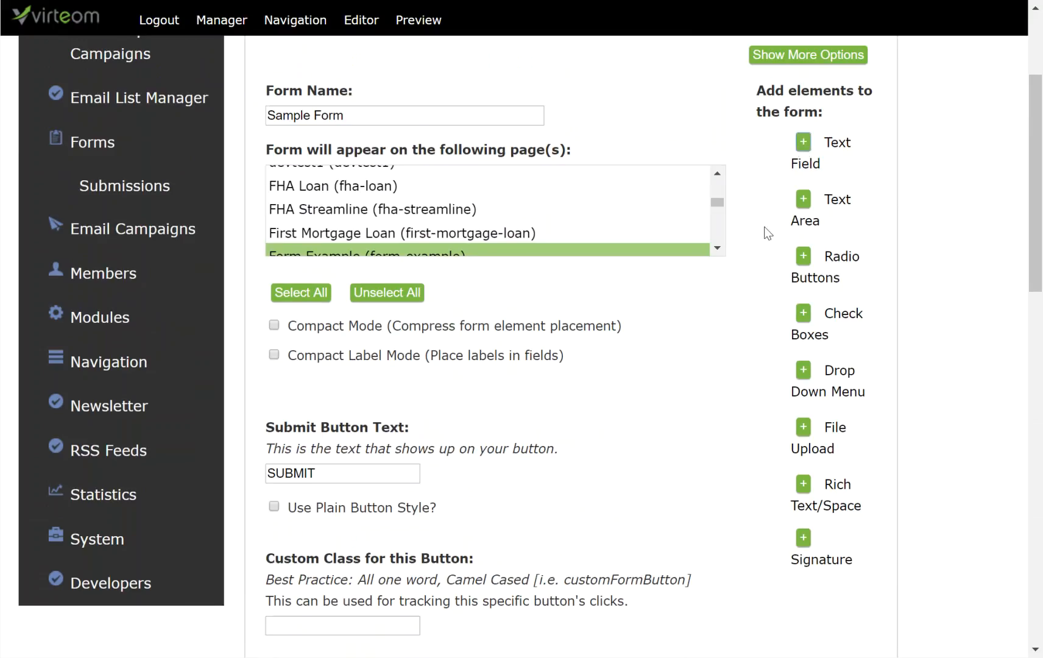
pyautogui.scroll(-8, 731, 312)
pyautogui.scroll(-8, 731, 312)
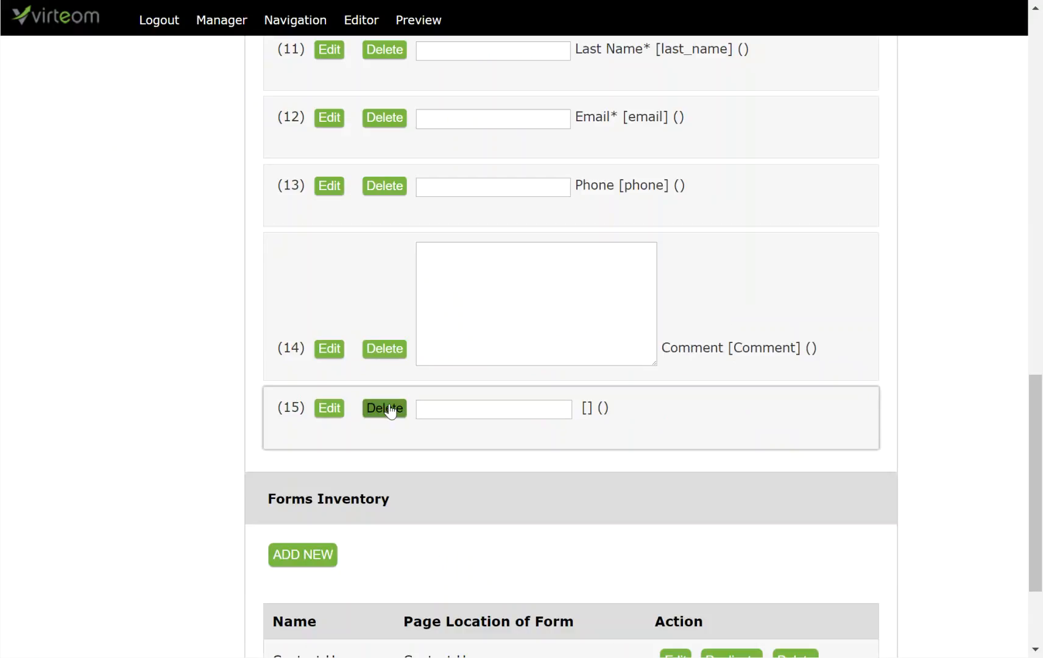
pyautogui.click(329, 409)
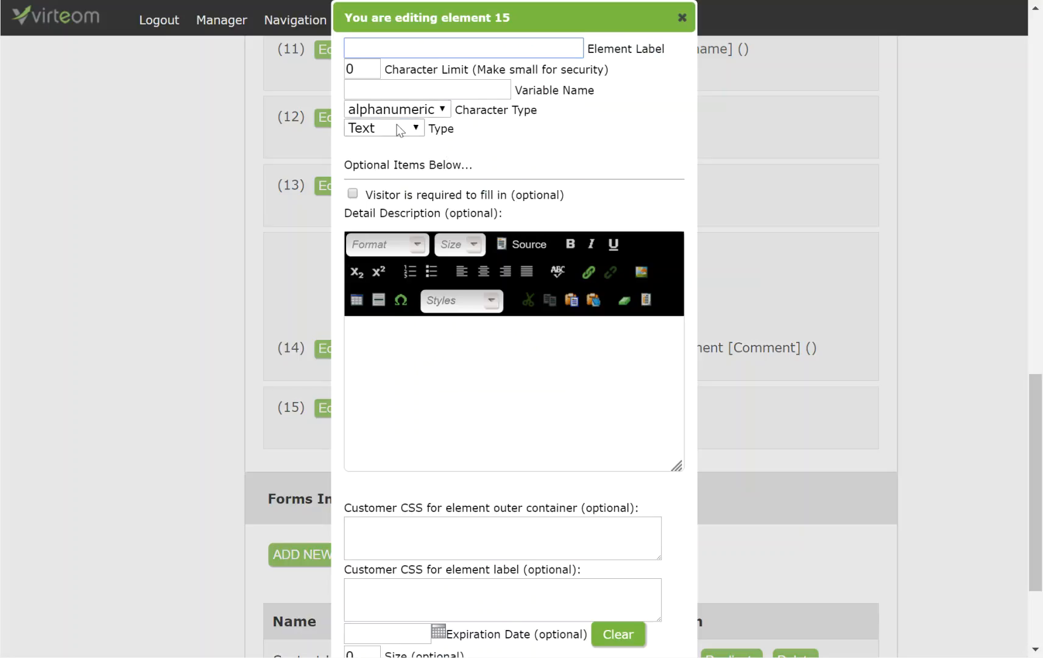
pyautogui.click(399, 129)
# Make element 15 a hidden 'Site Token' field, 100-character limit, variable site_token.
pyautogui.click(381, 178)
pyautogui.click(382, 50)
pyautogui.write('Site TOken')
pyautogui.press('BackSpace')
pyautogui.press('BackSpace')
pyautogui.press('BackSpace')
pyautogui.press('BackSpace')
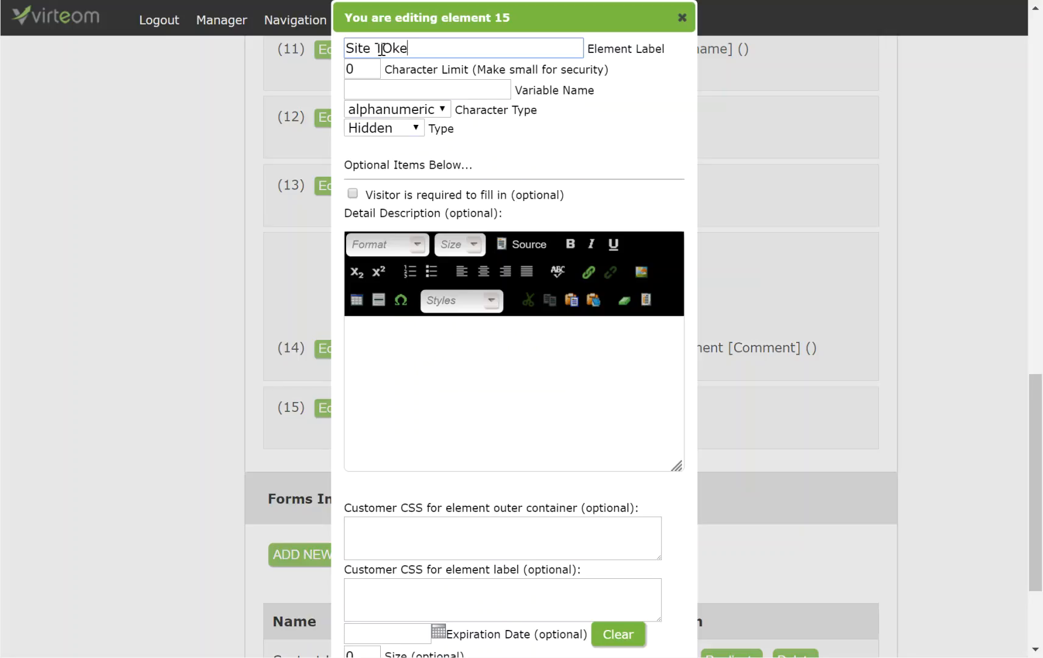
pyautogui.write('oken')
pyautogui.press('Tab')
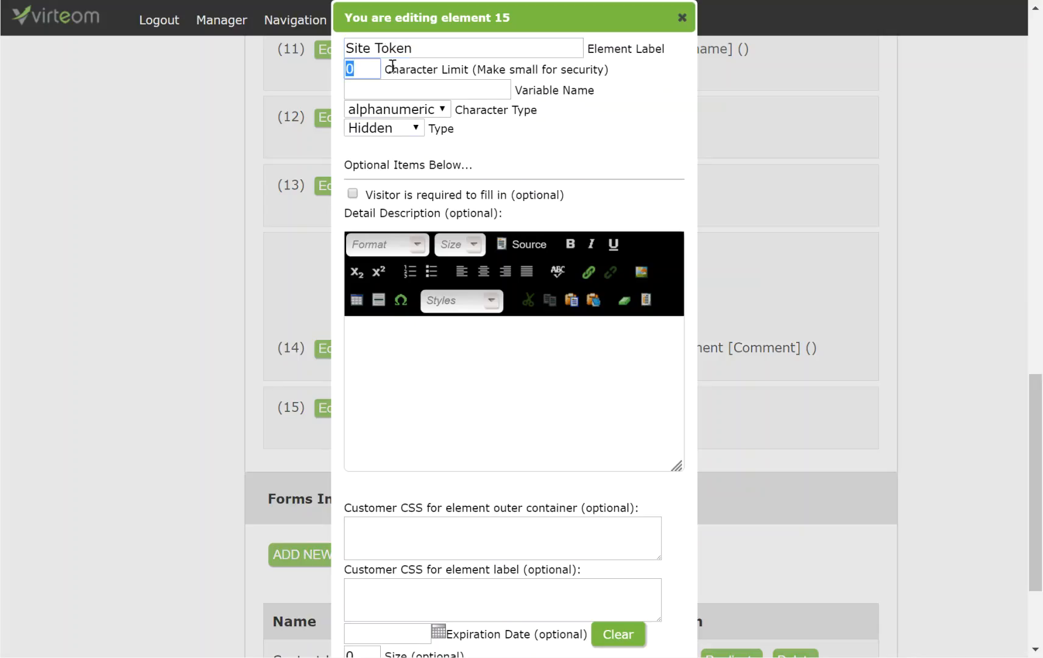
pyautogui.write('100')
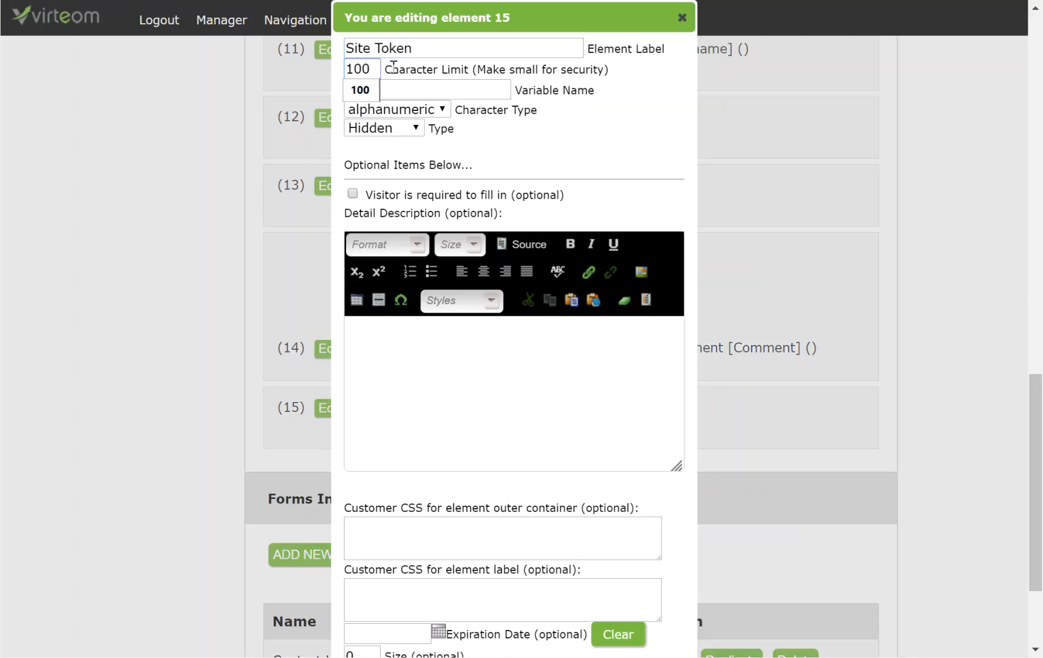
pyautogui.click(433, 85)
pyautogui.write('site_token')
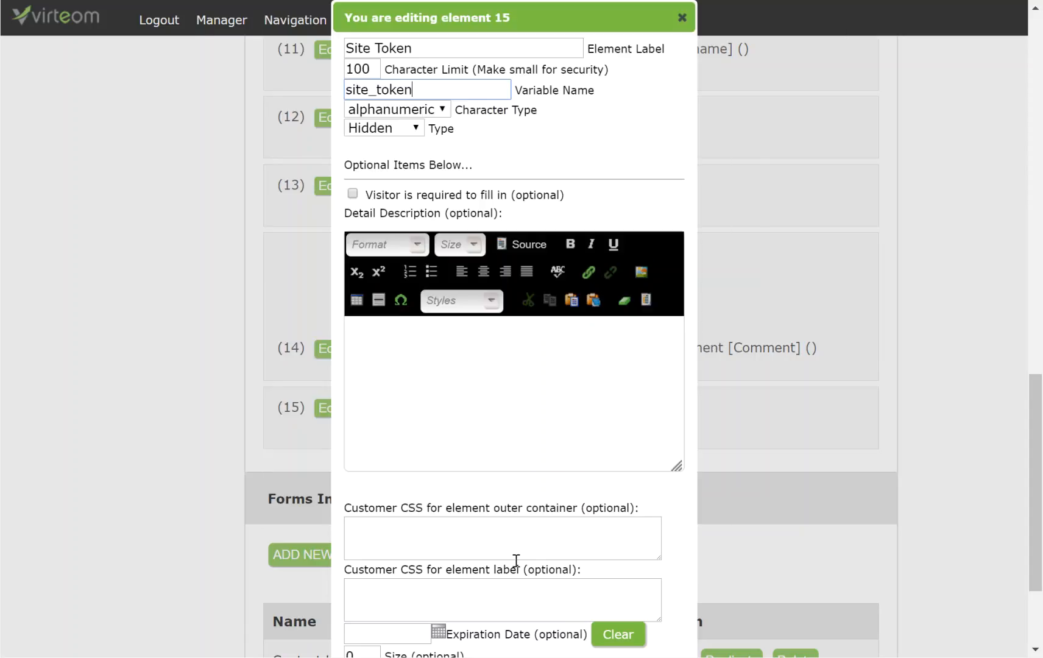
# Enter the site token as its initial value, save, and close the editor.
pyautogui.scroll(-3, 516, 564)
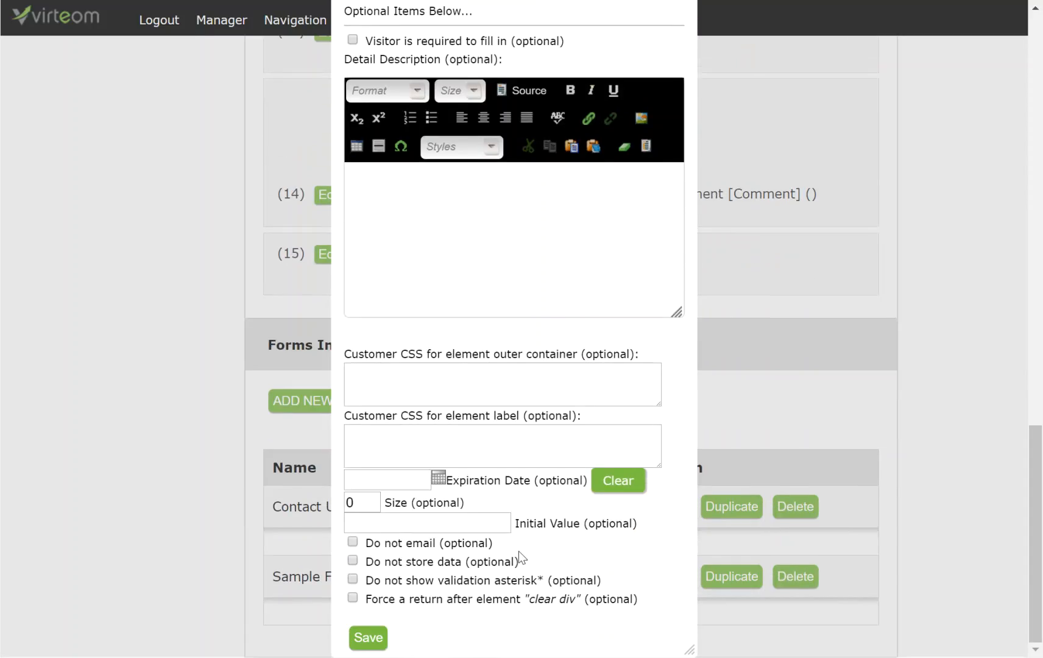
pyautogui.click(465, 526)
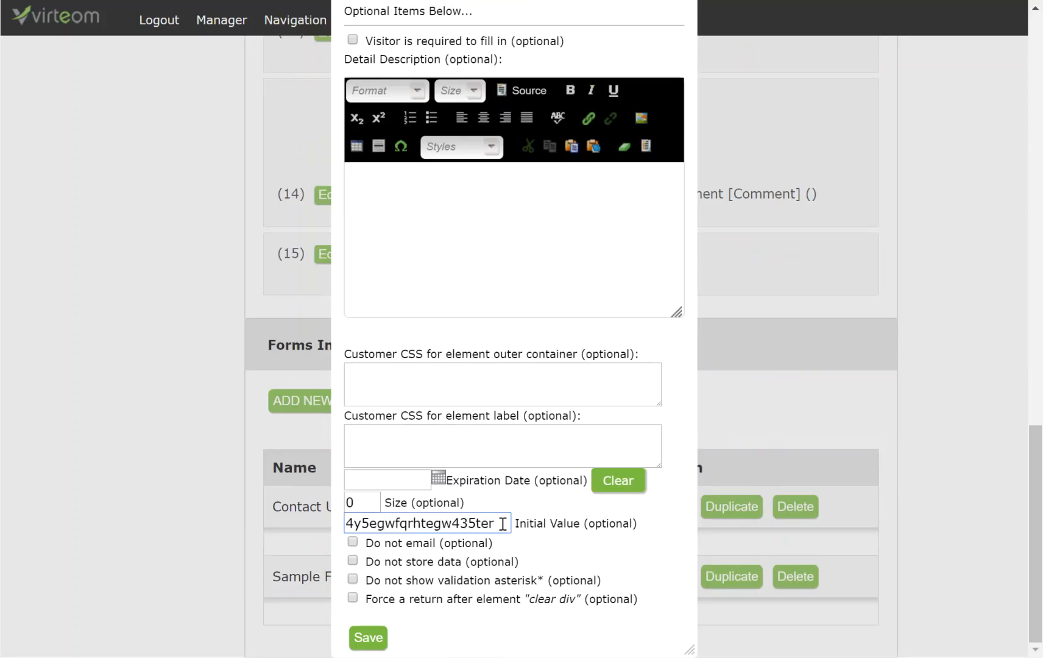
pyautogui.moveTo(502, 525); pyautogui.dragTo(322, 522)
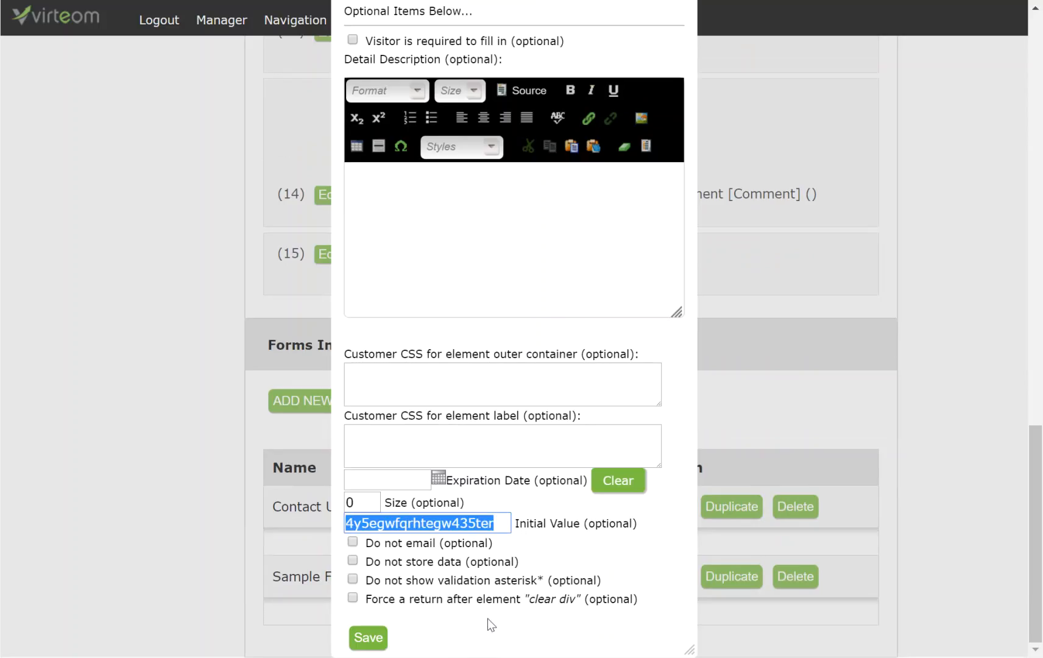
pyautogui.click(369, 640)
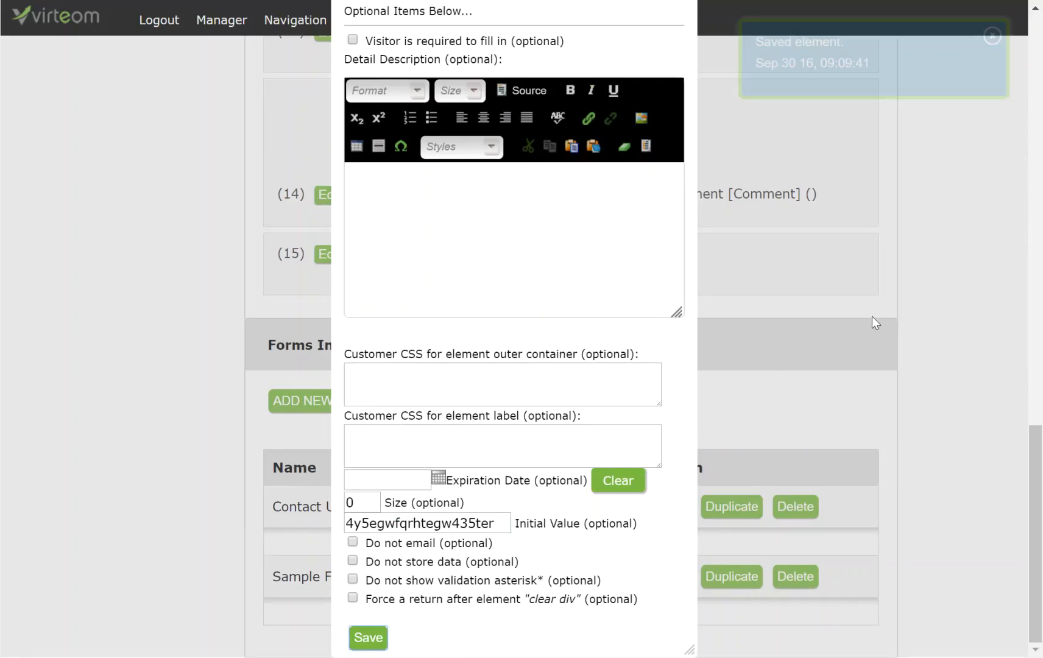
pyautogui.scroll(5, 746, 163)
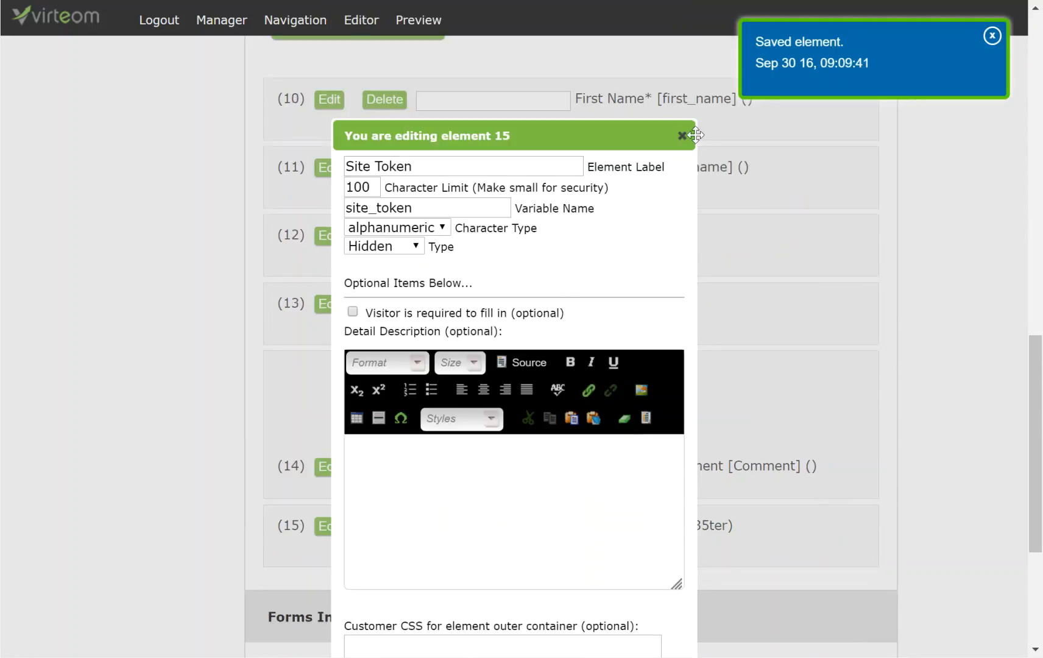
pyautogui.scroll(-2, 694, 135)
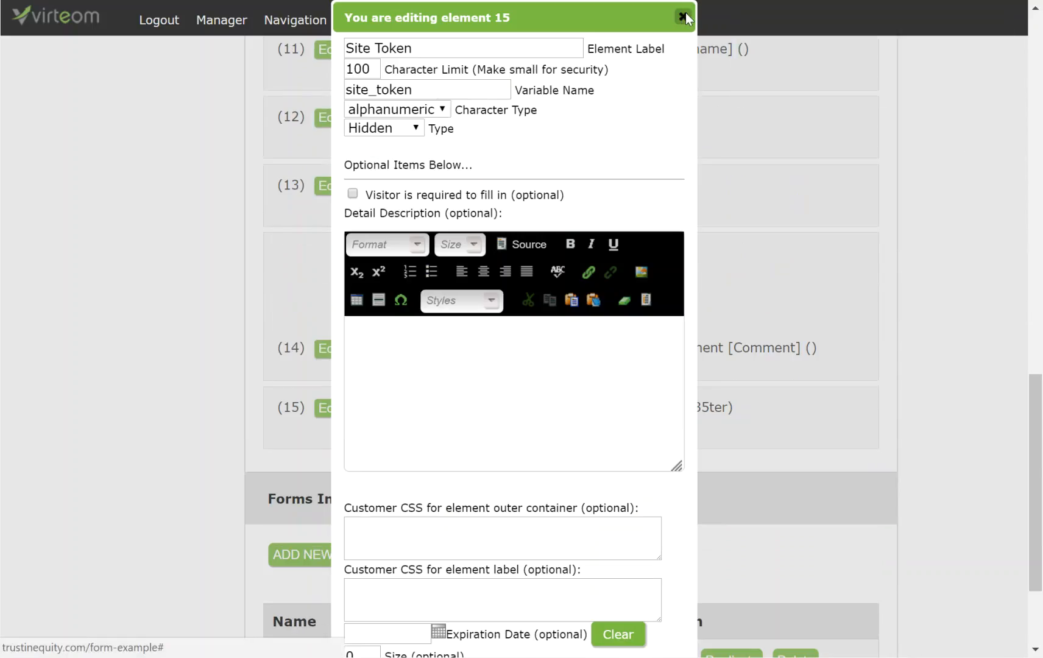
pyautogui.click(683, 18)
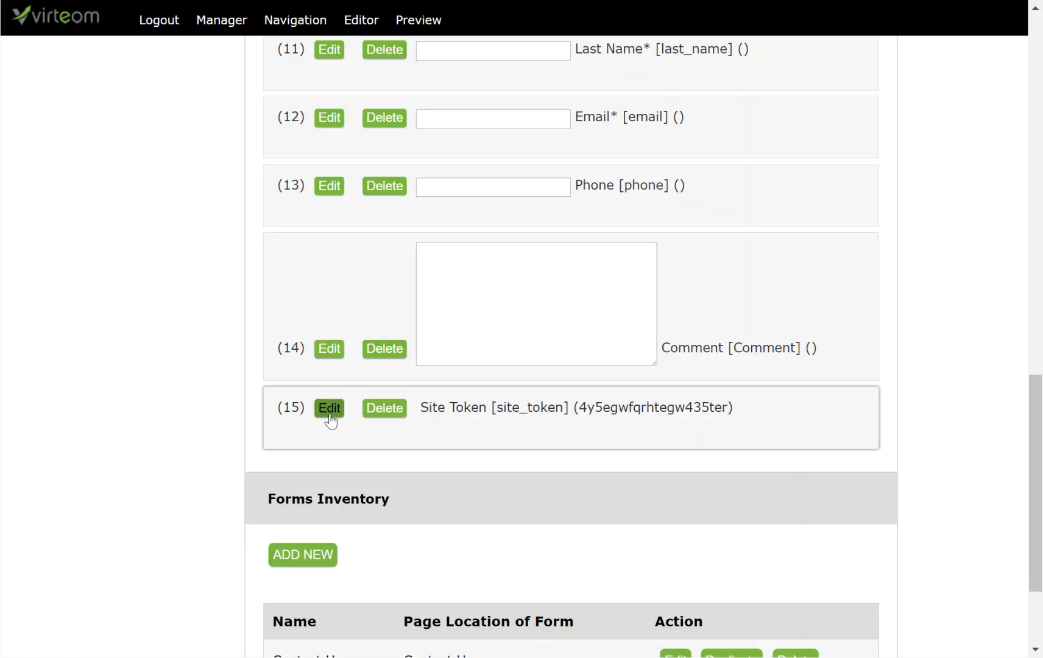
# Label element 16 'Belong To' with a 50-character limit and variable belongs_to.
pyautogui.scroll(5, 879, 427)
pyautogui.scroll(10, 880, 428)
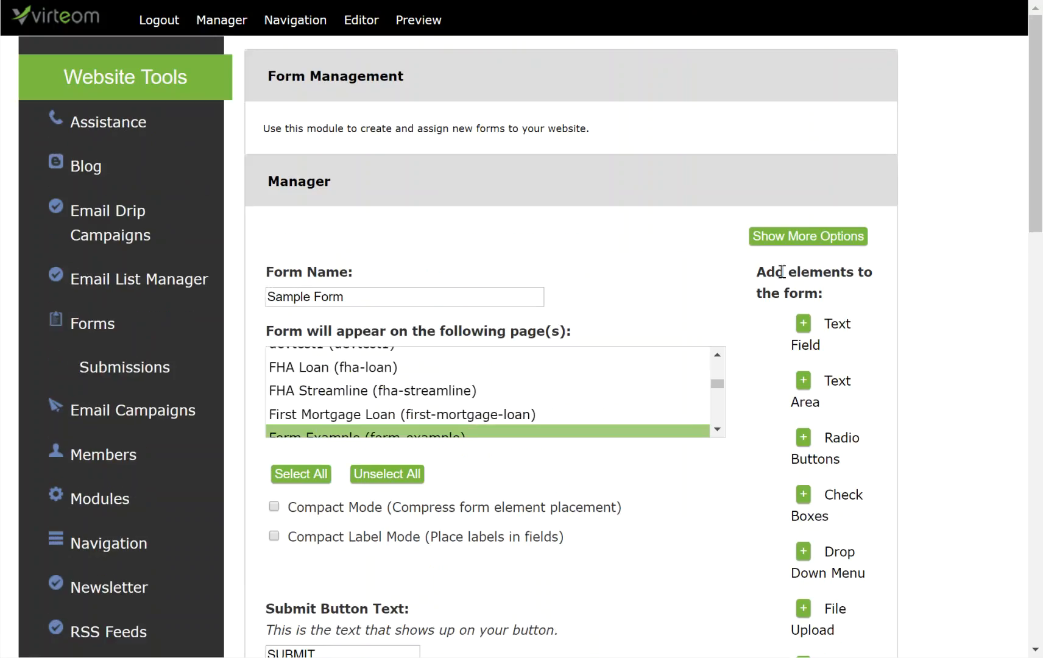
pyautogui.scroll(-10, 806, 360)
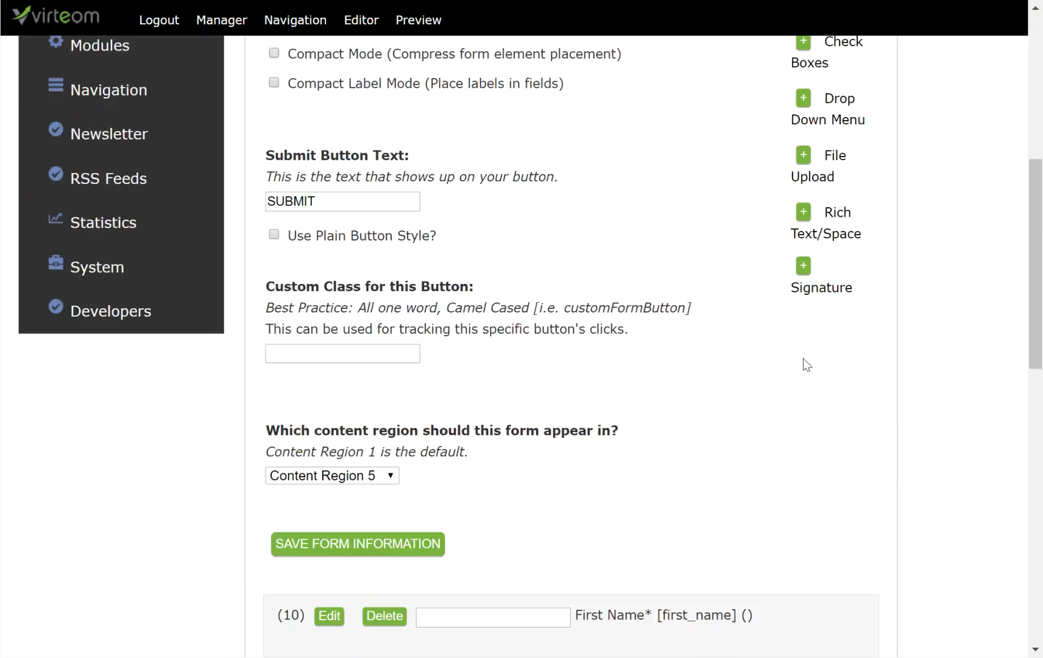
pyautogui.scroll(-5, 808, 351)
pyautogui.click(329, 385)
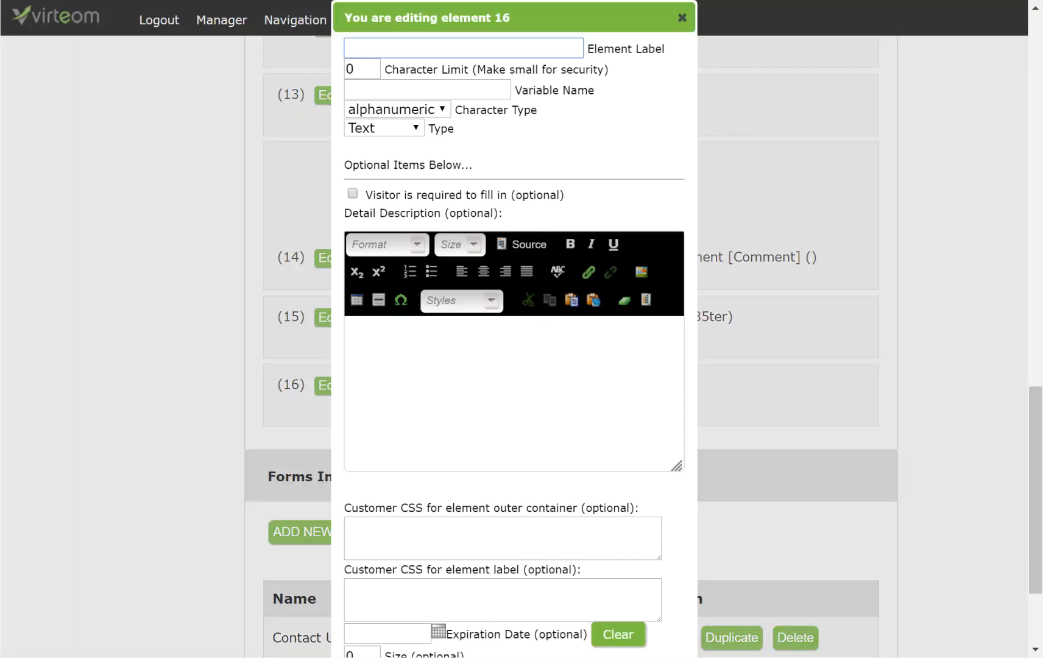
pyautogui.click(395, 54)
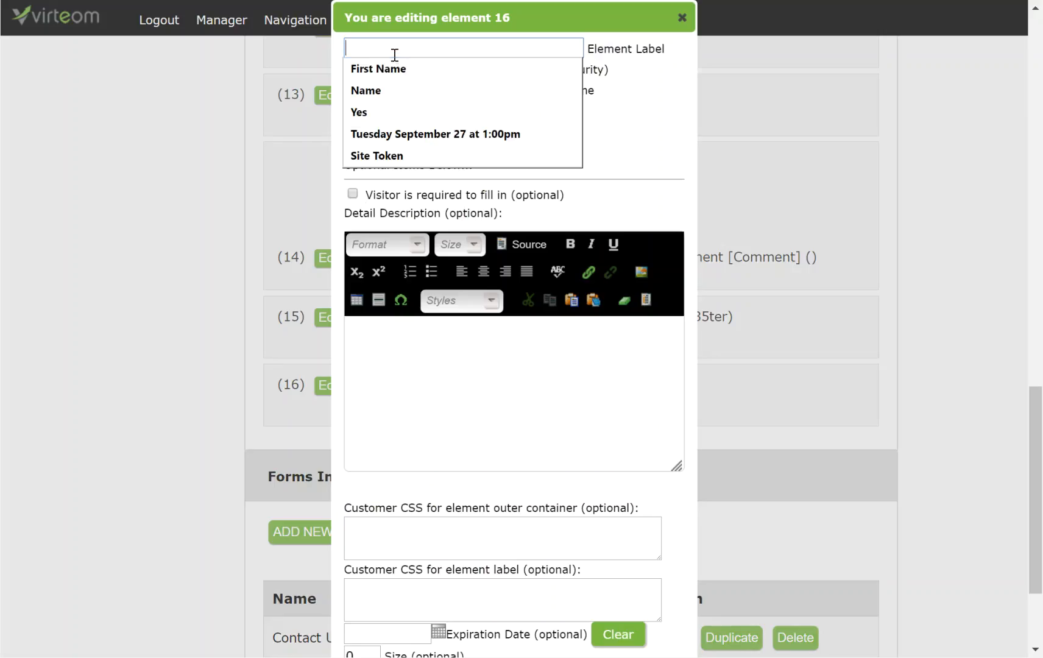
pyautogui.write('e')
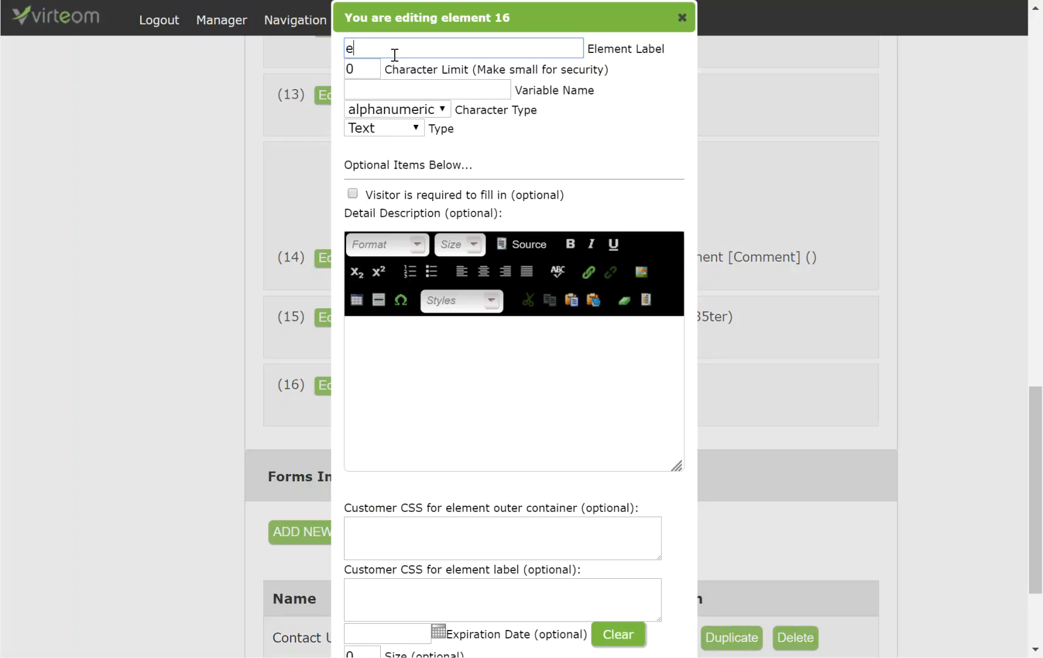
pyautogui.write('Belong To')
pyautogui.press('Tab')
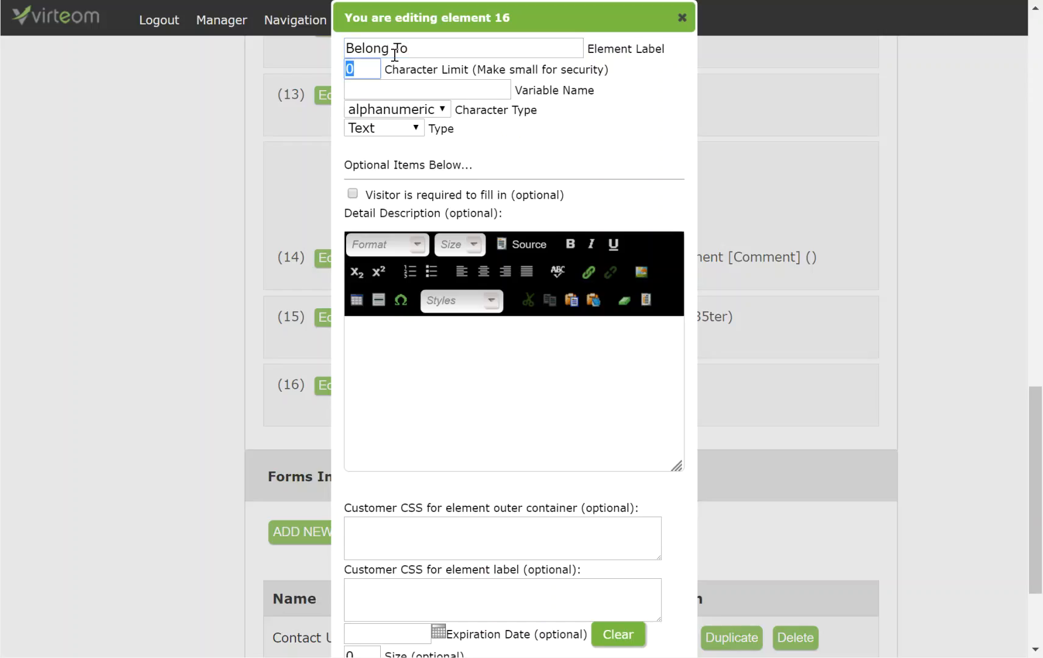
pyautogui.write('50')
pyautogui.press('Tab')
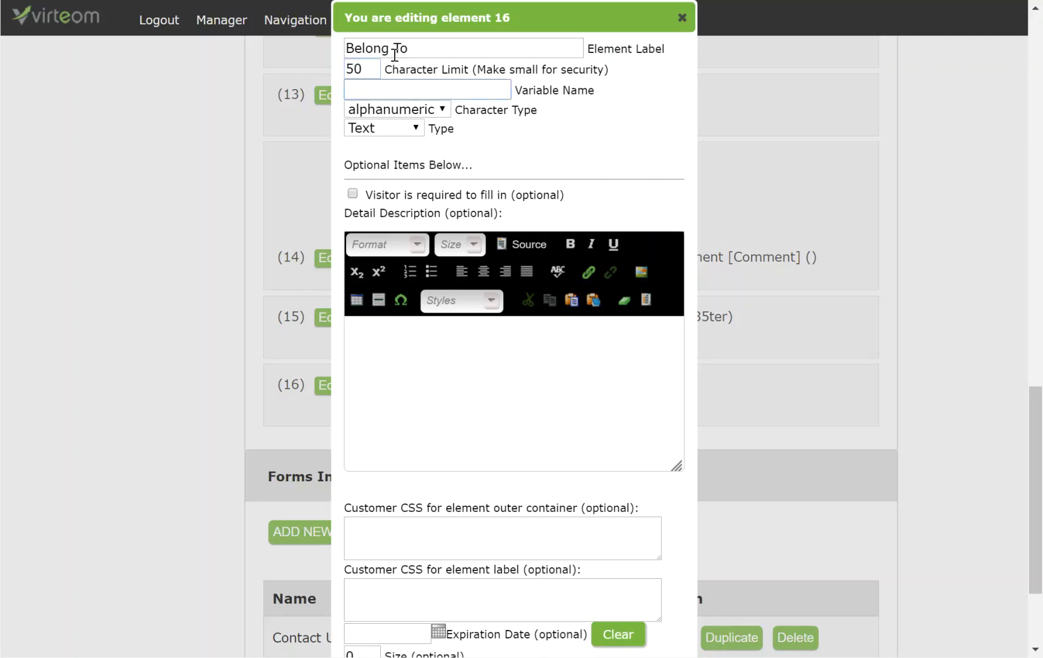
pyautogui.write('belongs_to')
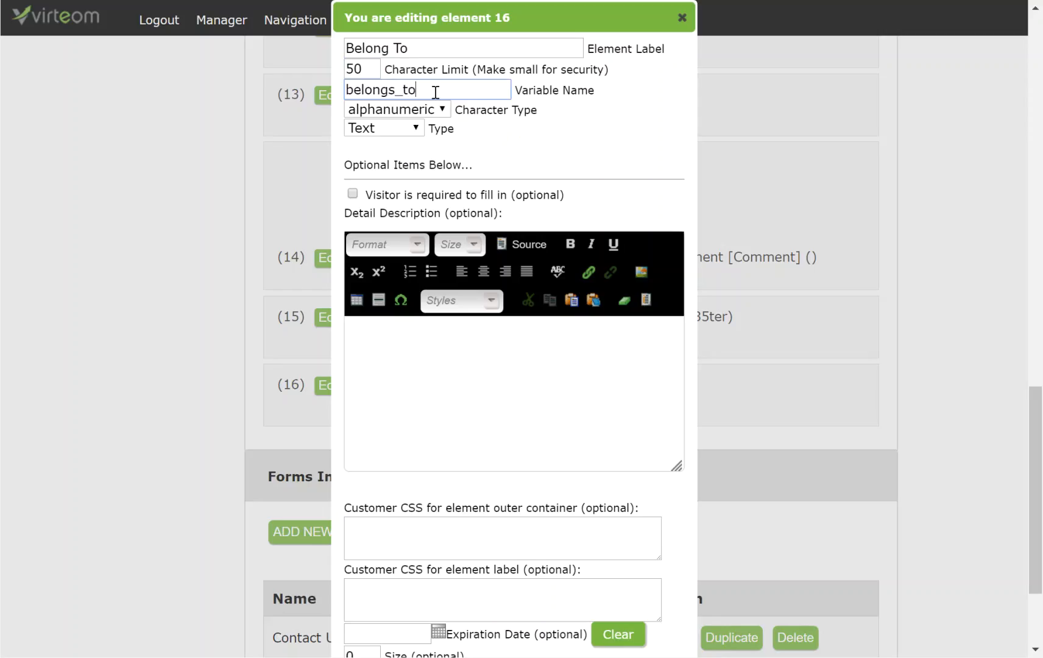
pyautogui.moveTo(435, 92); pyautogui.dragTo(314, 89)
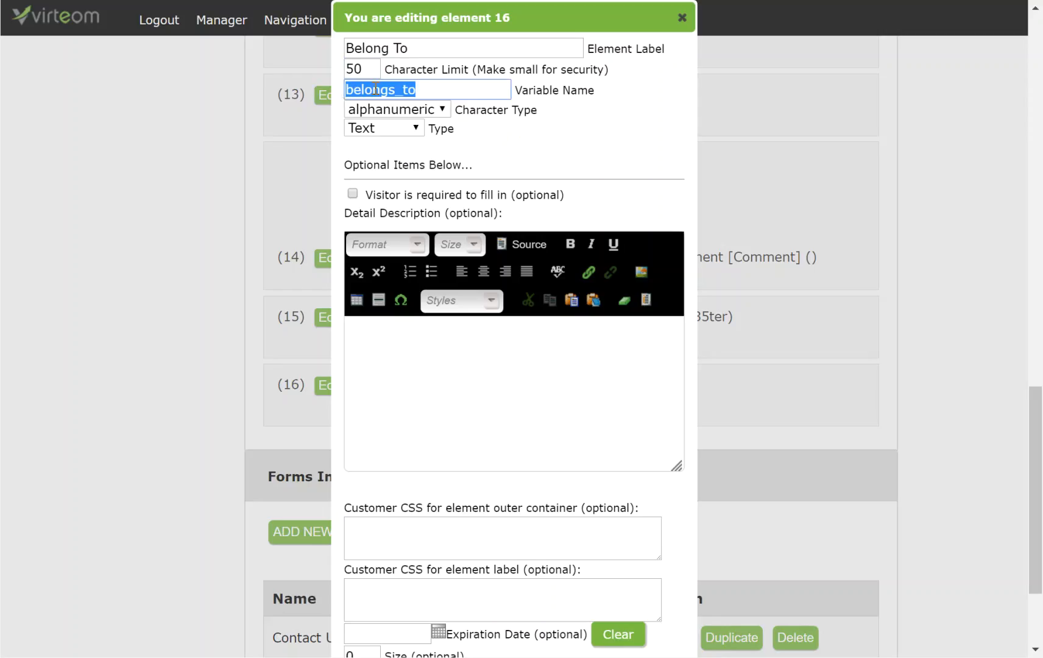
pyautogui.moveTo(446, 89); pyautogui.dragTo(311, 82)
pyautogui.click(438, 89)
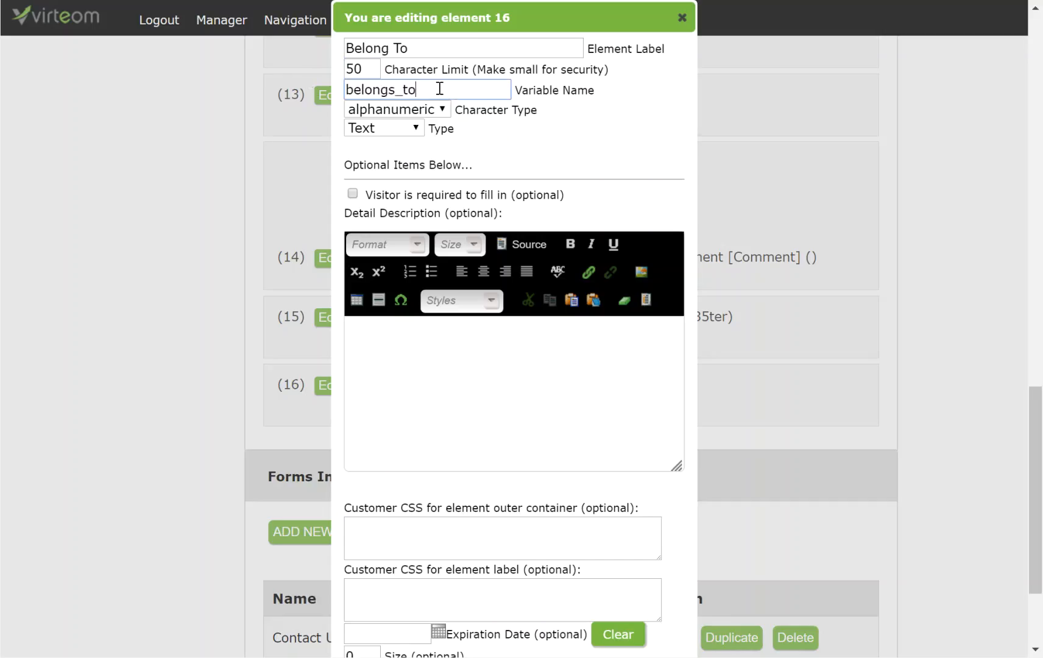
# Make it hidden with the contact e-mail as initial value, save, and close the editor.
pyautogui.click(399, 129)
pyautogui.click(373, 180)
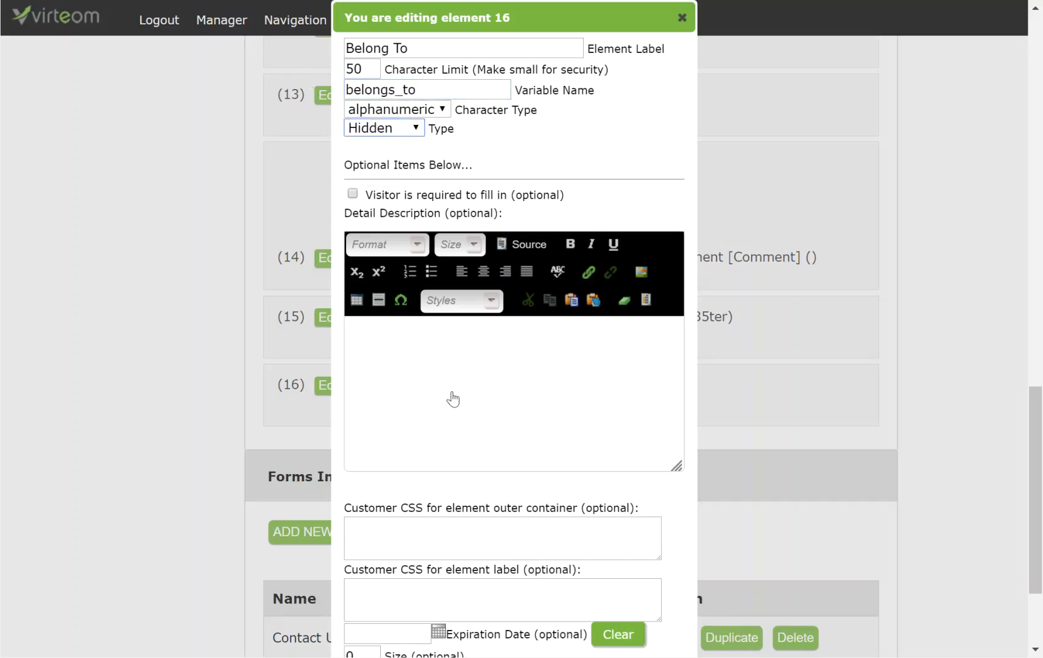
pyautogui.scroll(-3, 493, 439)
pyautogui.click(439, 521)
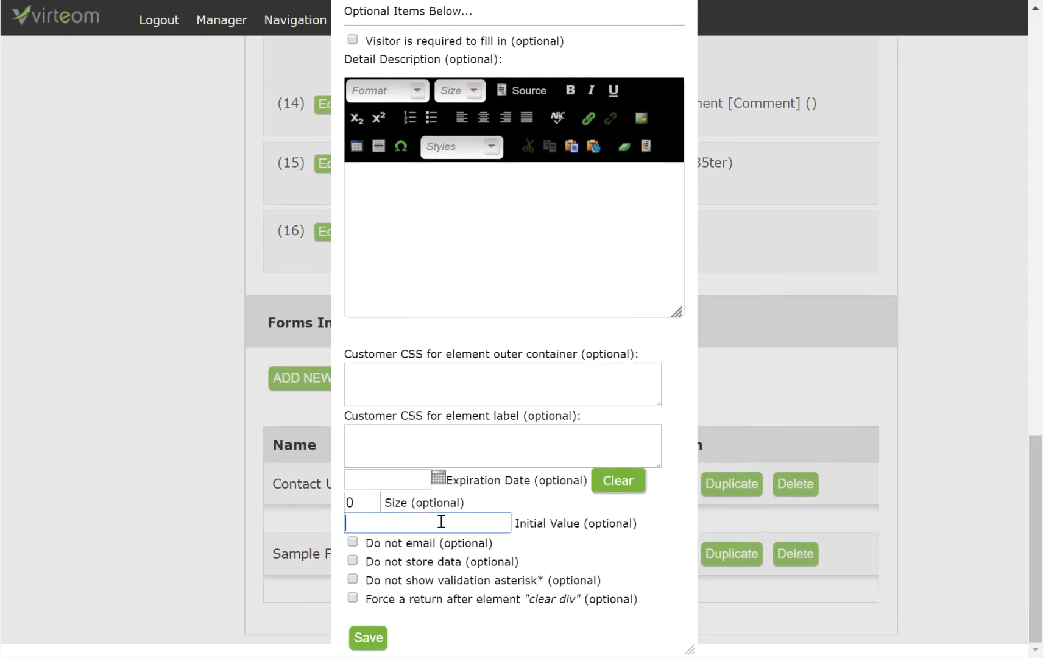
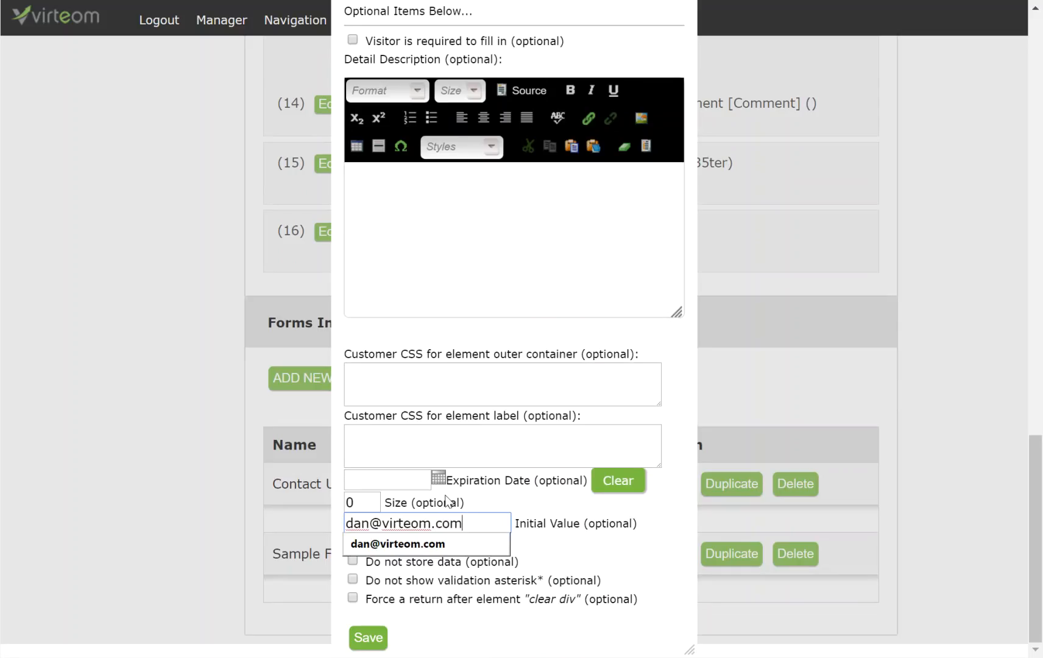
pyautogui.click(621, 565)
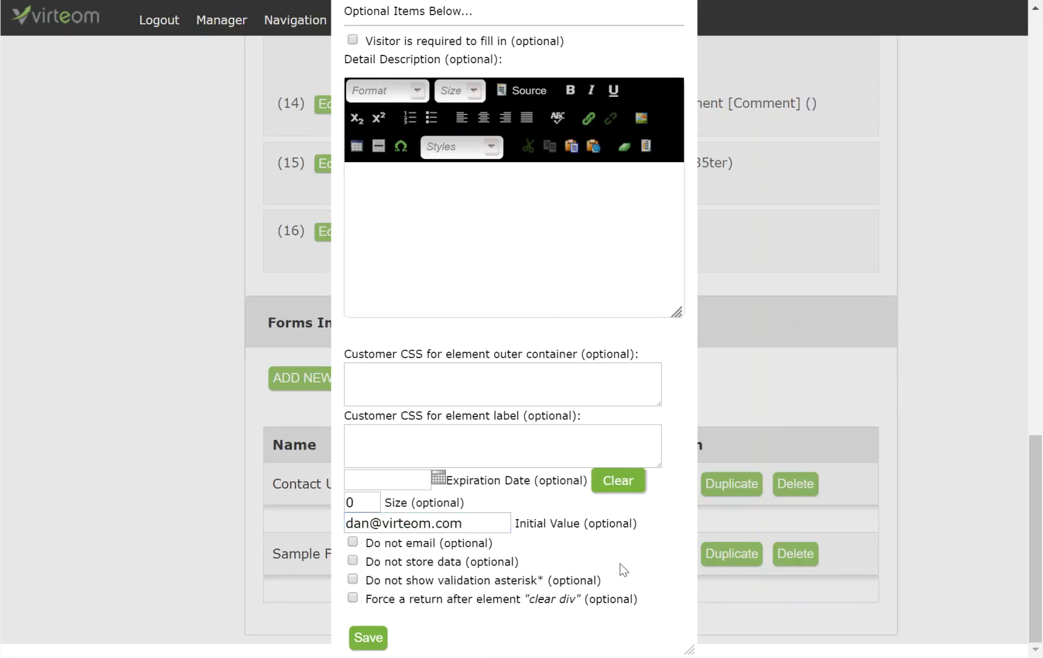
pyautogui.moveTo(473, 525); pyautogui.dragTo(356, 524)
pyautogui.click(368, 638)
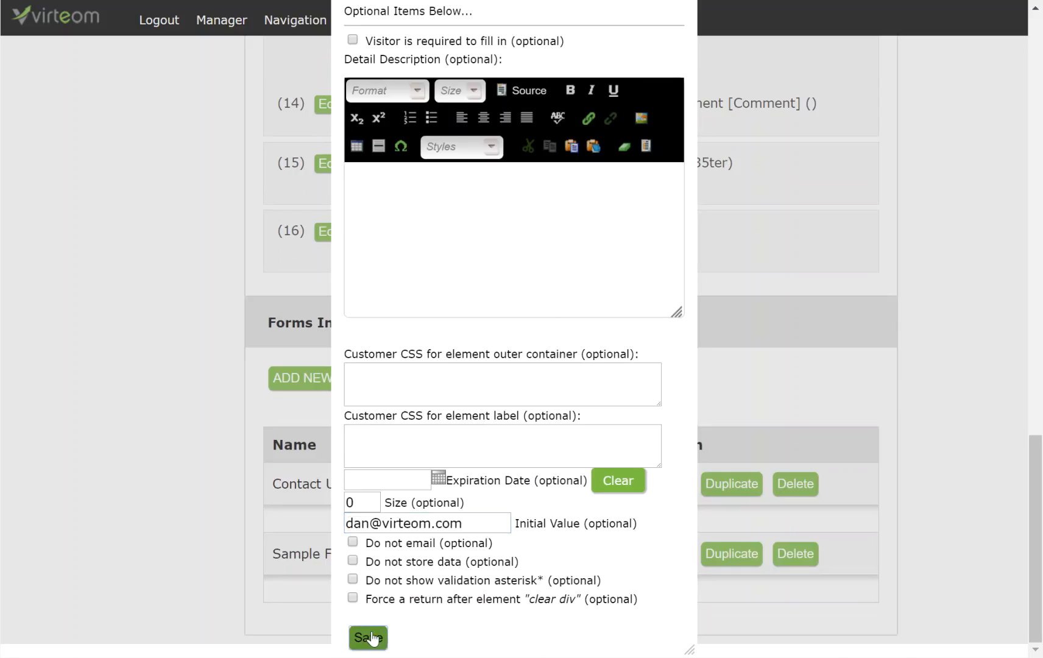
pyautogui.scroll(3, 527, 488)
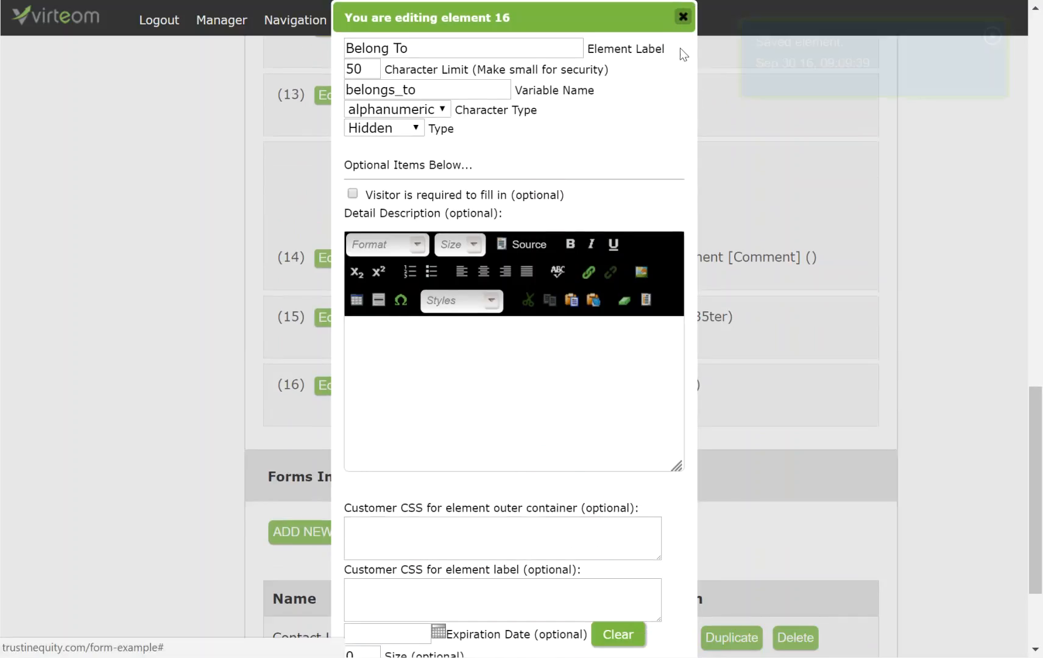
pyautogui.click(681, 45)
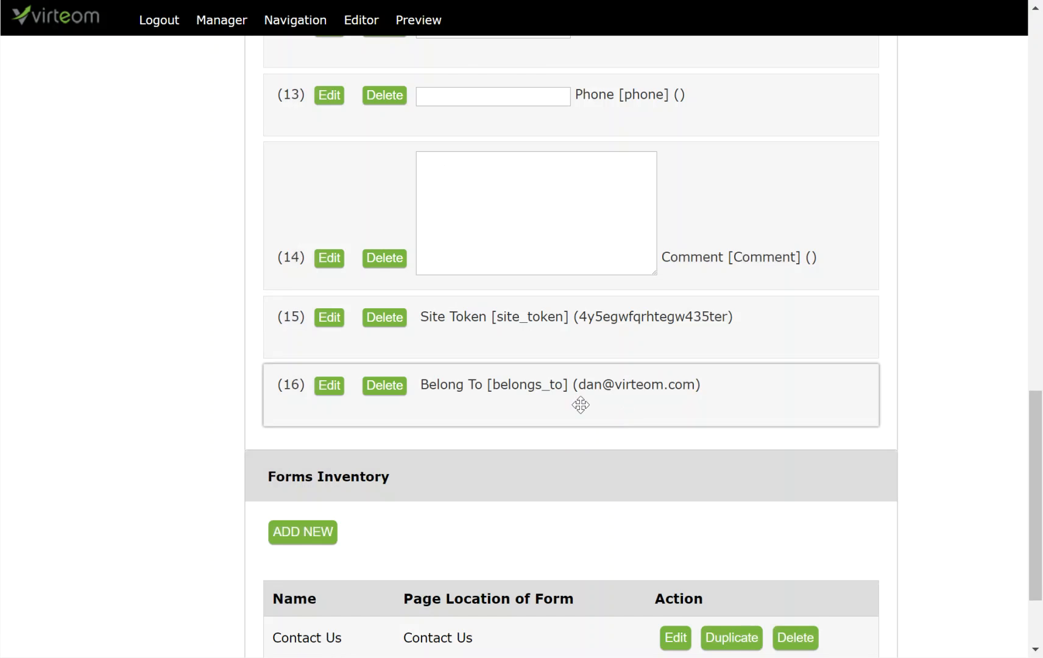
# Find the new blank element 17 and open its editor.
pyautogui.scroll(10, 836, 364)
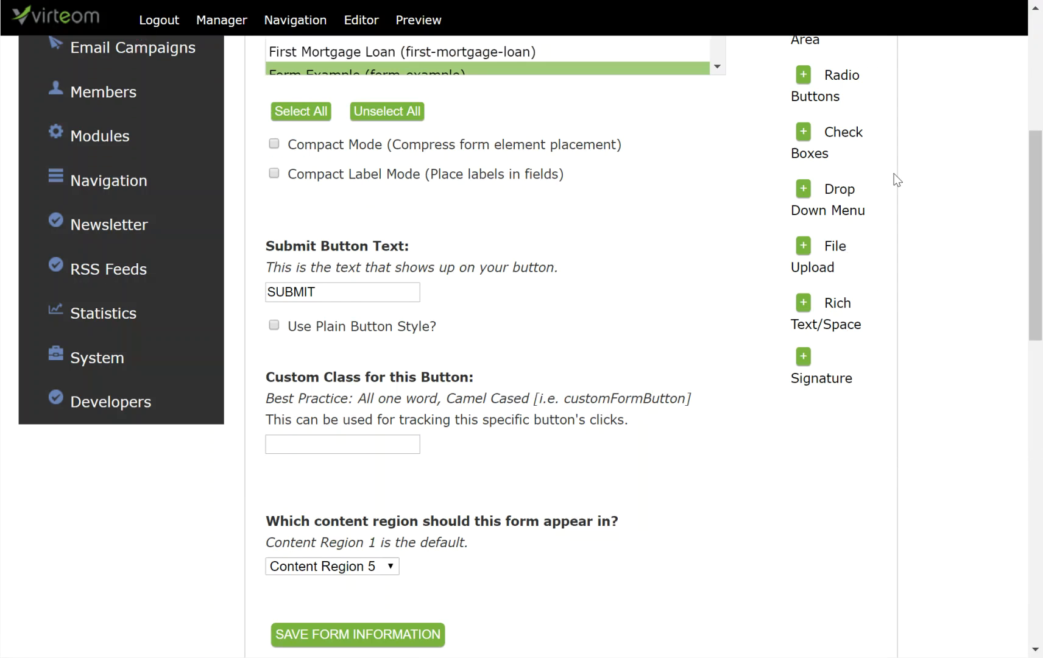
pyautogui.scroll(3, 849, 148)
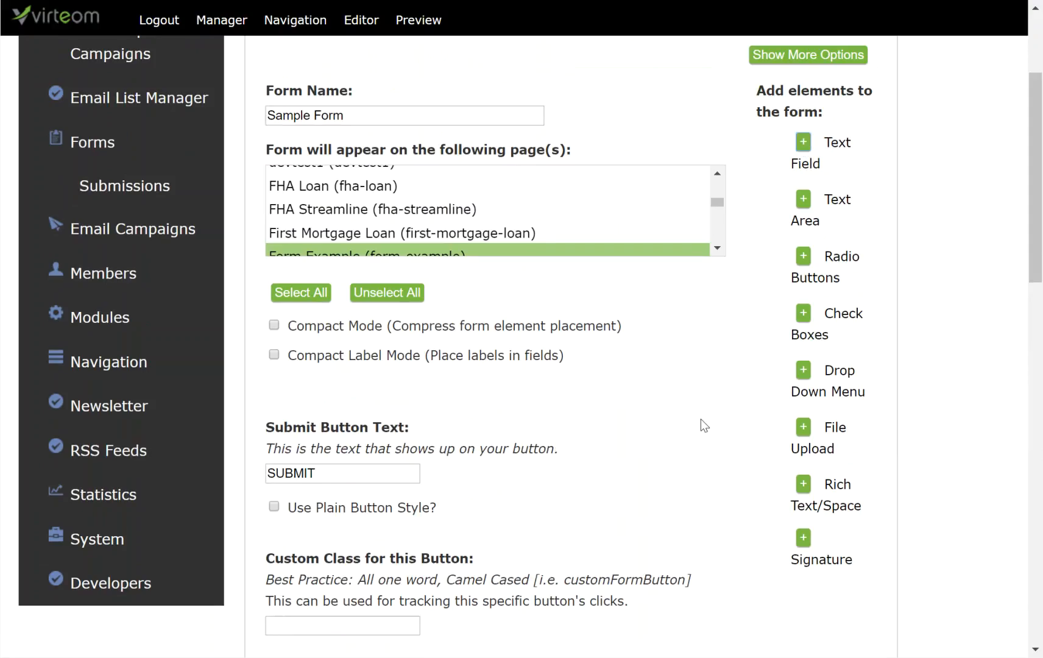
pyautogui.scroll(-12, 705, 443)
pyautogui.scroll(-4, 704, 441)
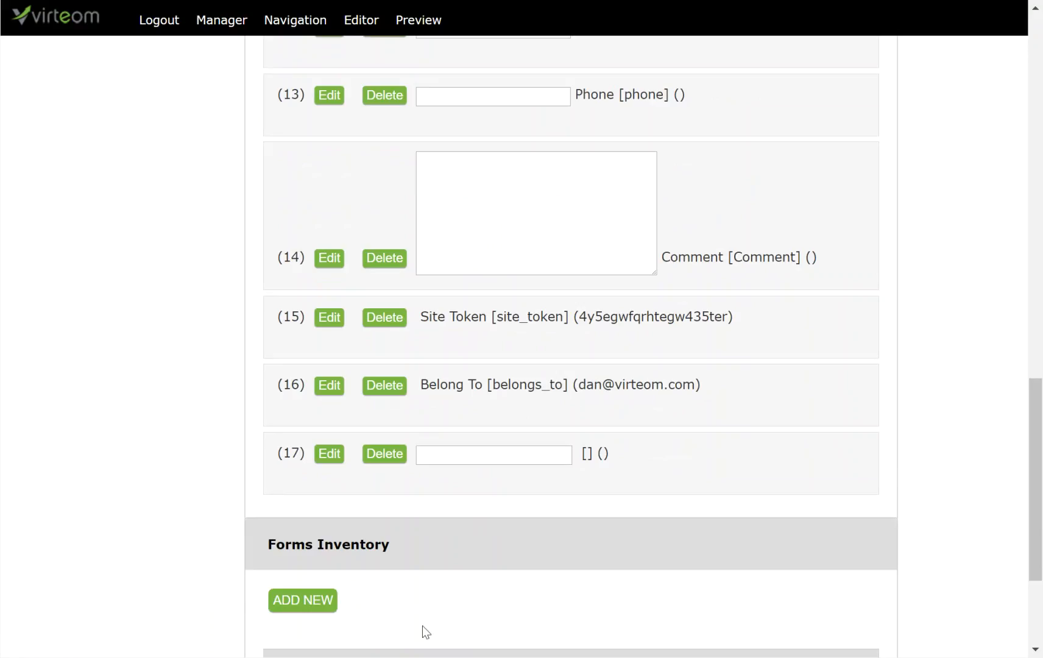
pyautogui.click(329, 454)
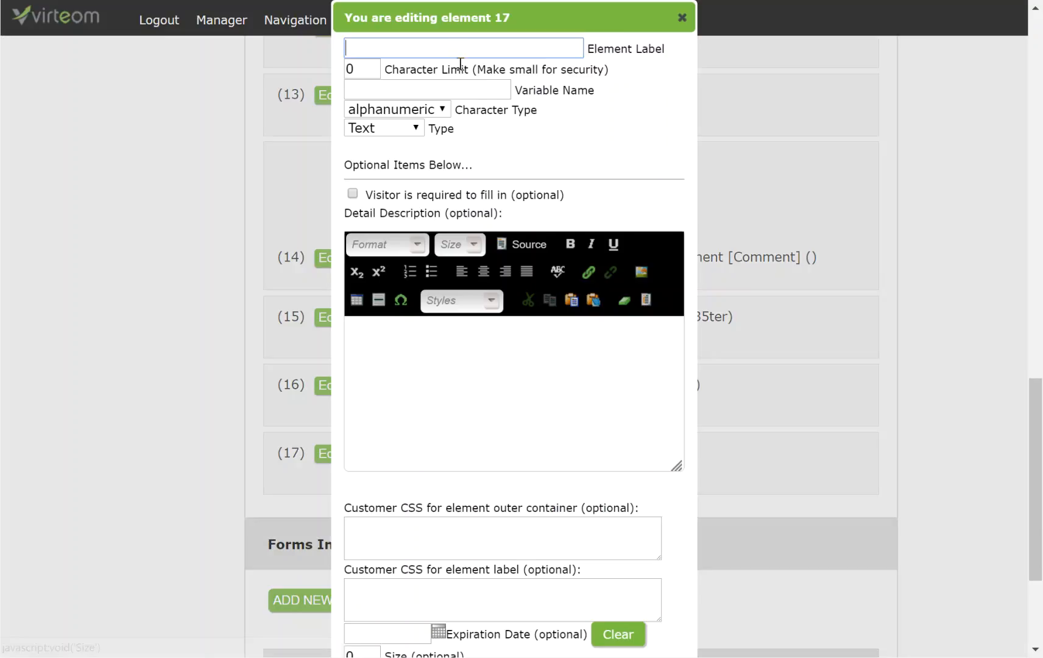
# Label element 17 'Opp Title' with a 100-character limit and variable opp_title.
pyautogui.click(459, 52)
pyautogui.write('Opp Title')
pyautogui.doubleClick(361, 69)
pyautogui.write('120')
pyautogui.press('BackSpace')
pyautogui.press('BackSpace')
pyautogui.write('00')
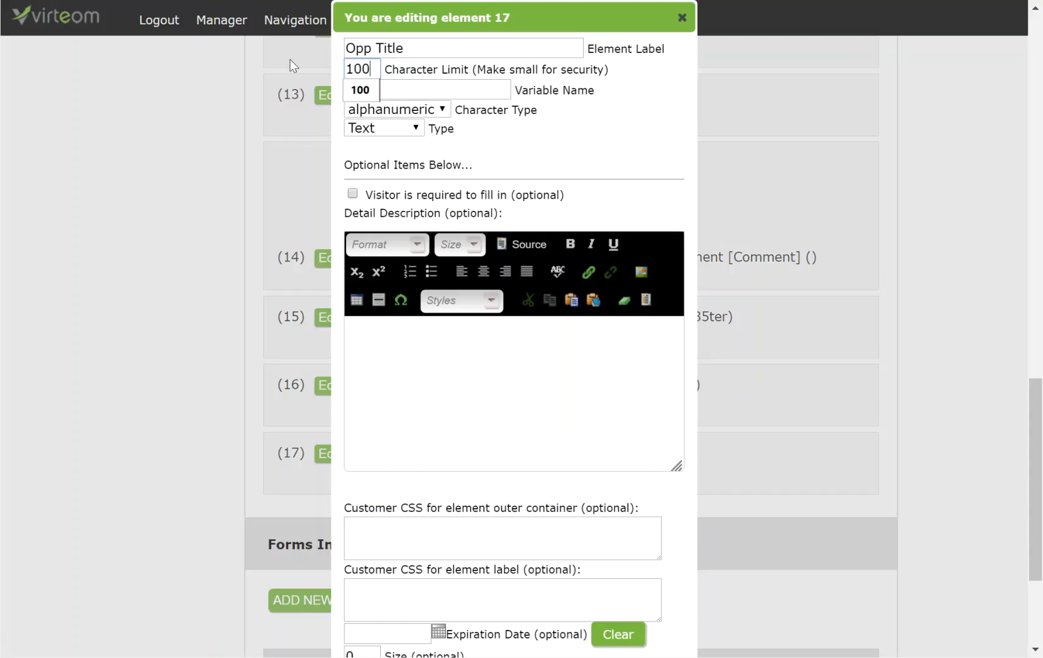
pyautogui.click(418, 89)
pyautogui.write('opp_title')
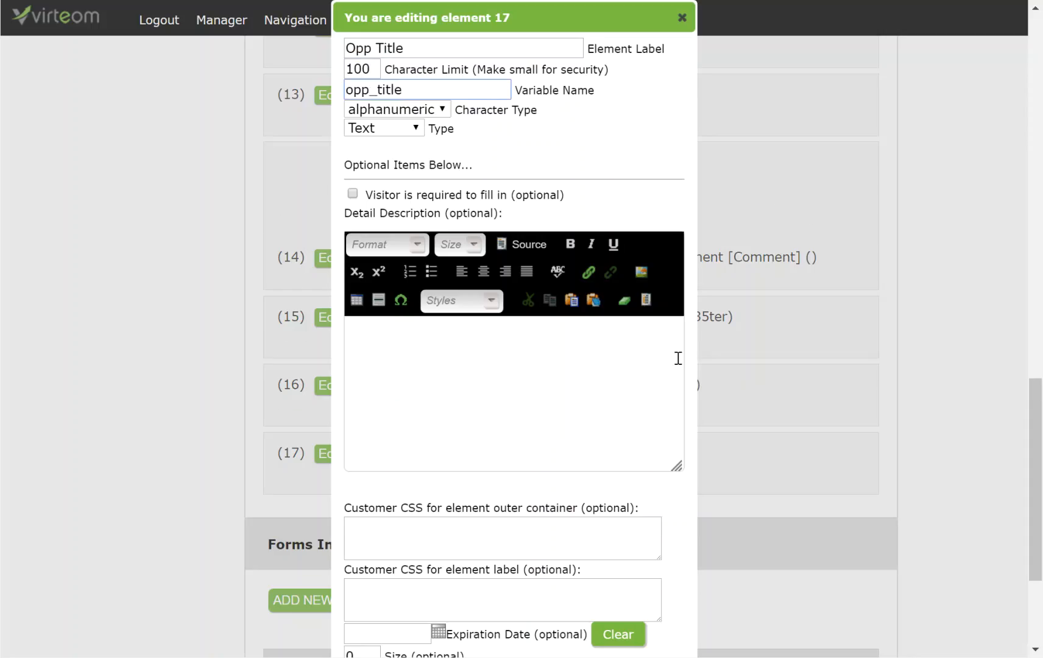
# Make it hidden with default value 'Lead from Website', save, and close the editor.
pyautogui.scroll(-2, 678, 356)
pyautogui.scroll(-2, 516, 489)
pyautogui.scroll(4, 405, 275)
pyautogui.click(373, 128)
pyautogui.click(370, 178)
pyautogui.scroll(-2, 427, 426)
pyautogui.click(414, 585)
pyautogui.scroll(-2, 470, 602)
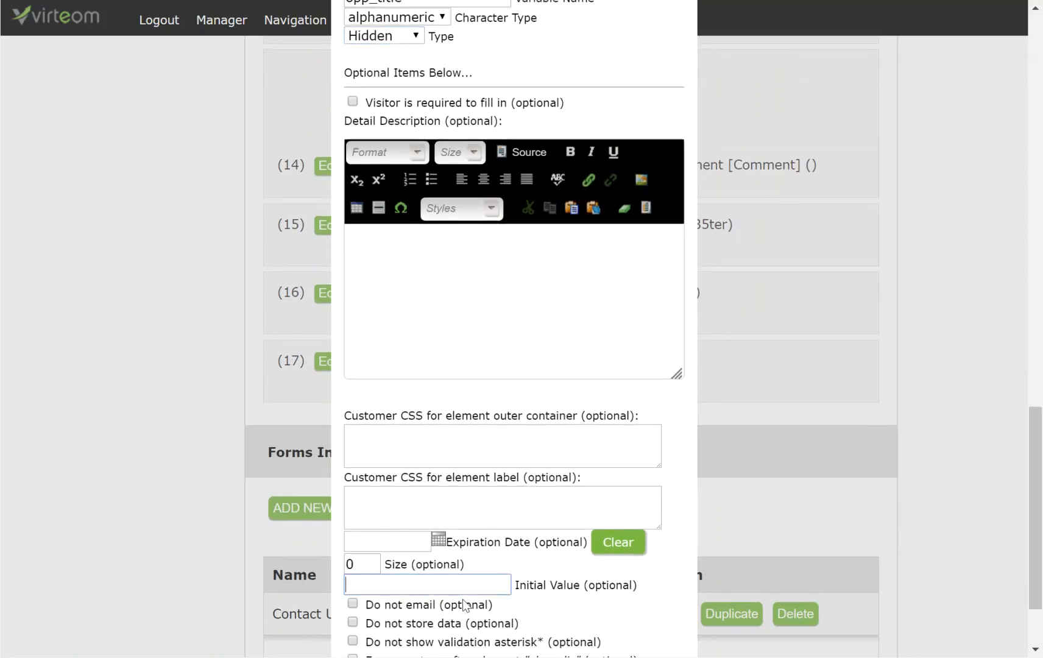
pyautogui.write('Lead from Website')
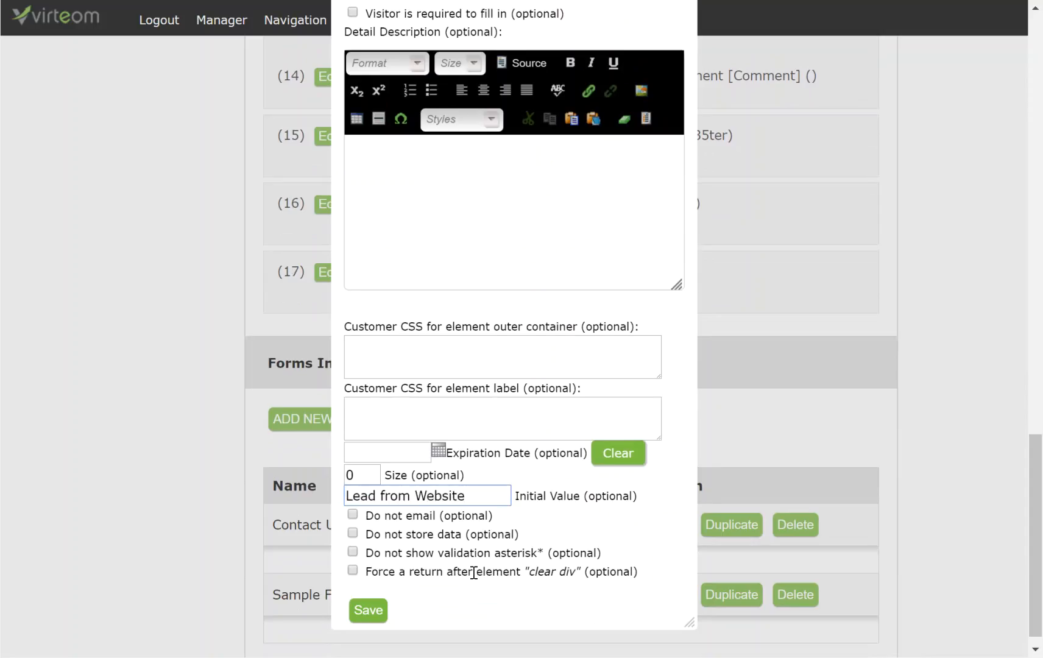
pyautogui.click(360, 611)
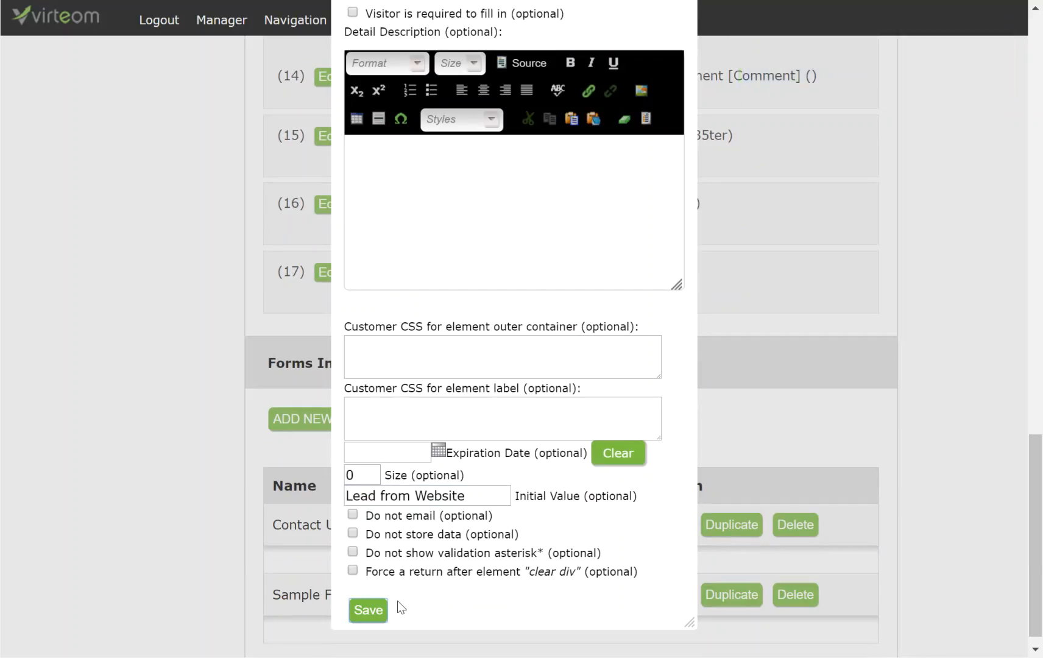
pyautogui.scroll(1, 489, 545)
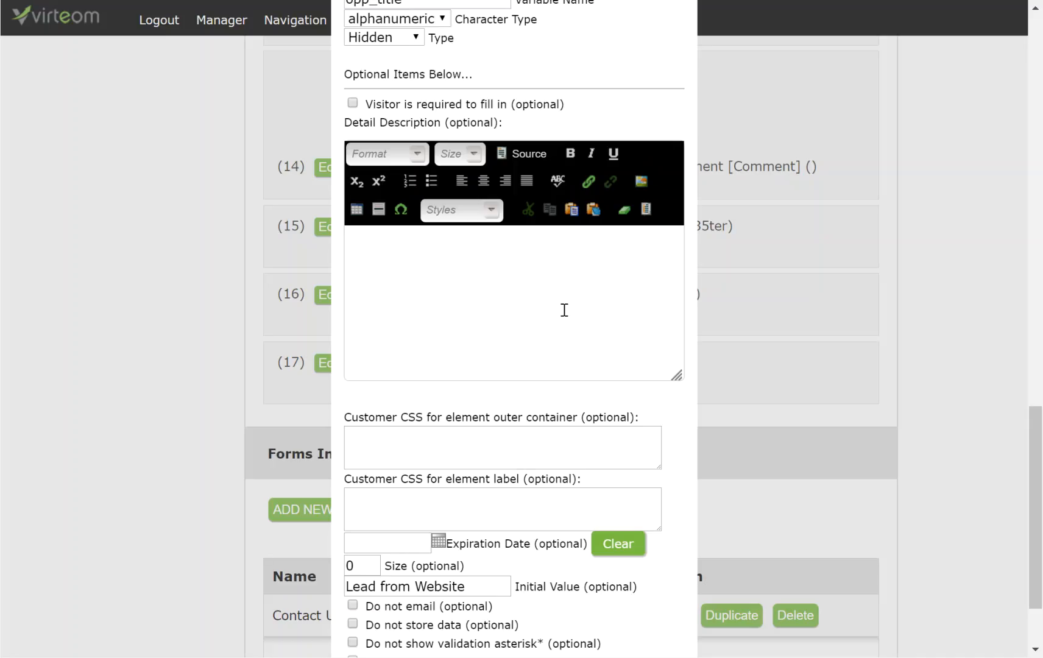
pyautogui.scroll(1, 564, 310)
pyautogui.click(680, 16)
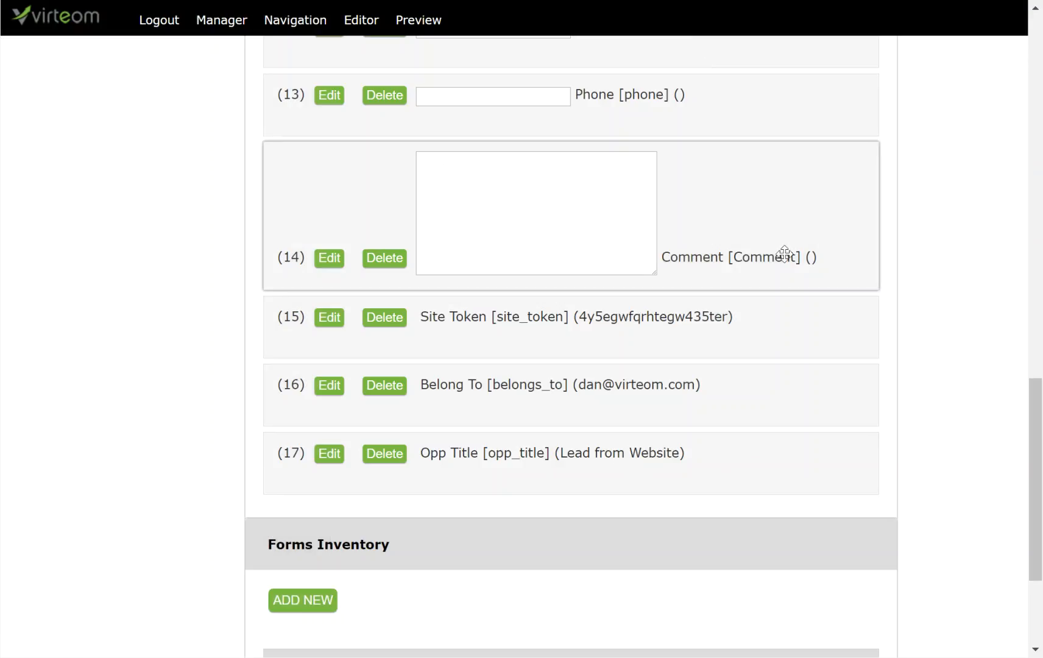
pyautogui.scroll(11, 977, 274)
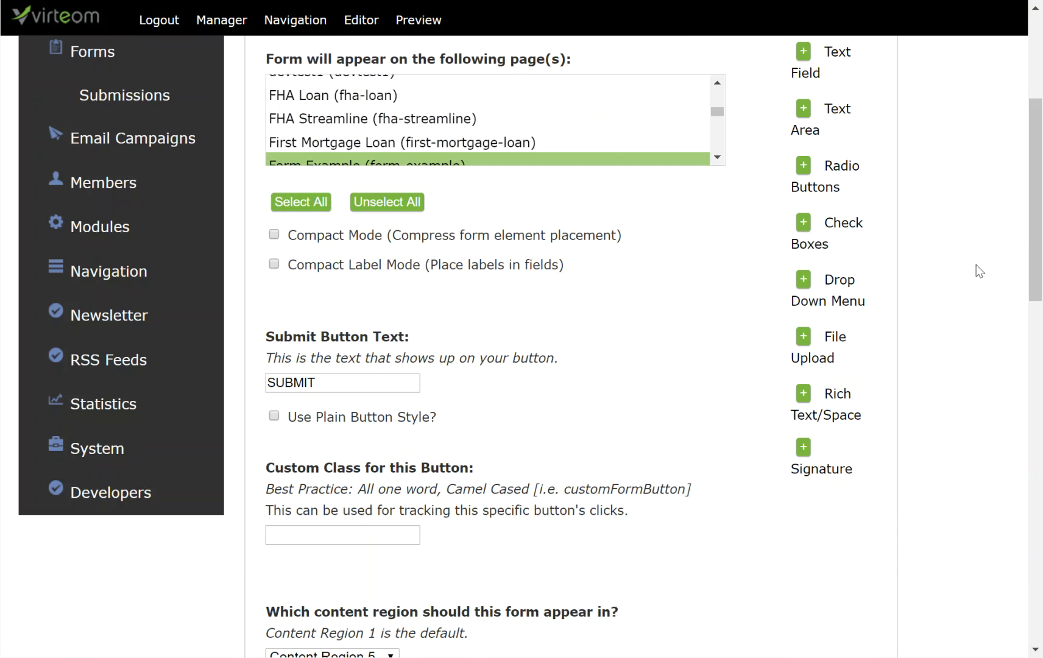
# Label element 18 'Opp Points' with a 100-character limit and variable opp_points.
pyautogui.scroll(2, 914, 164)
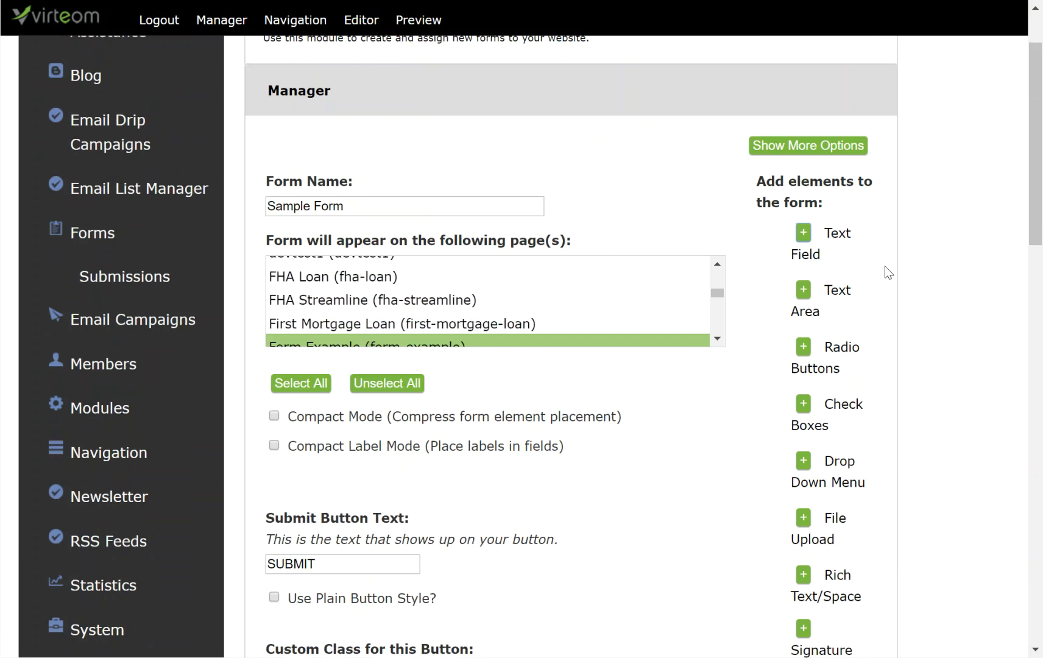
pyautogui.scroll(-12, 886, 266)
pyautogui.scroll(-5, 885, 266)
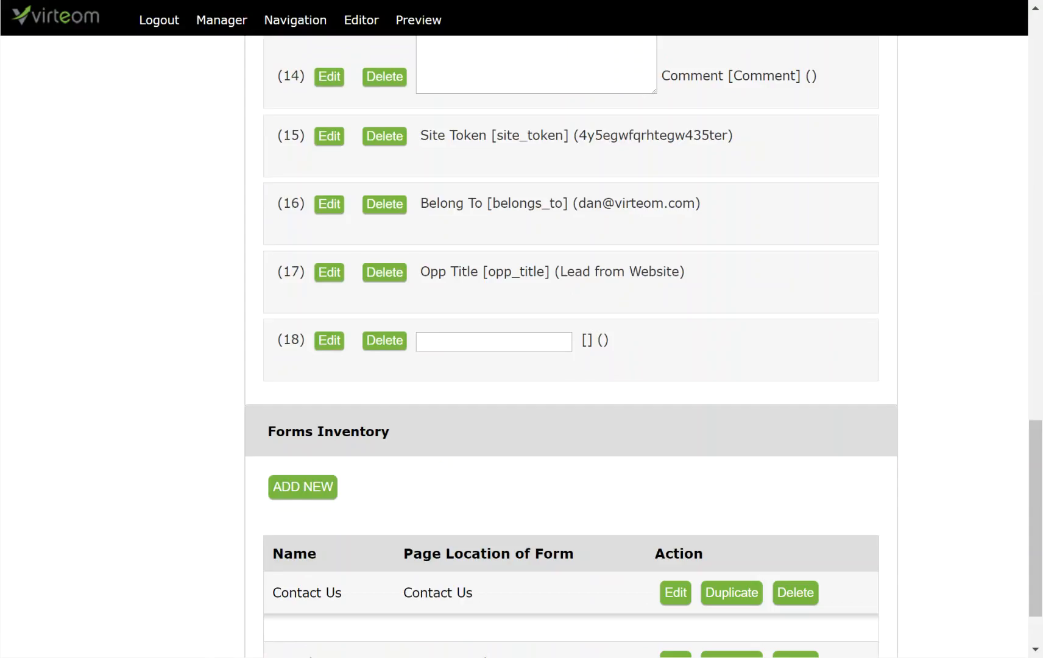
pyautogui.click(330, 342)
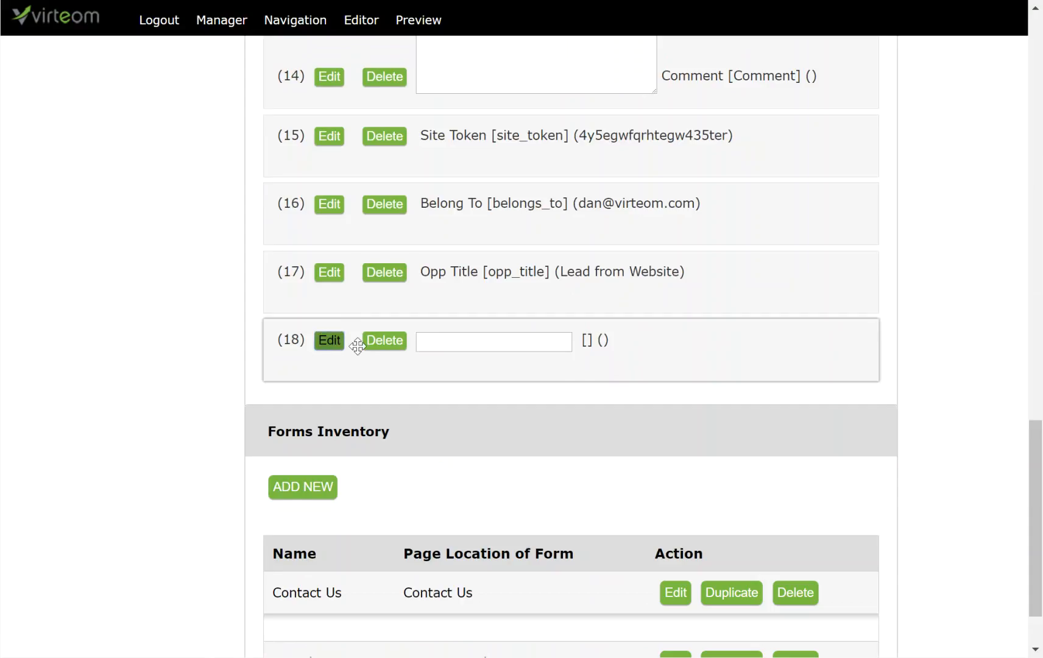
pyautogui.write('Opp Points')
pyautogui.press('Tab')
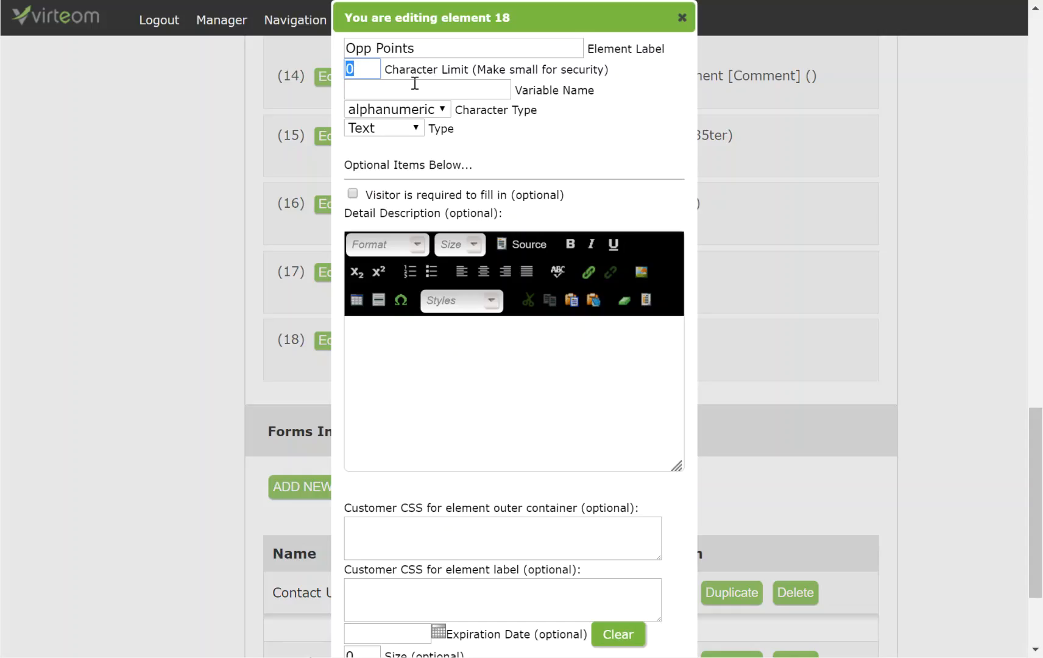
pyautogui.write('100')
pyautogui.press('Tab')
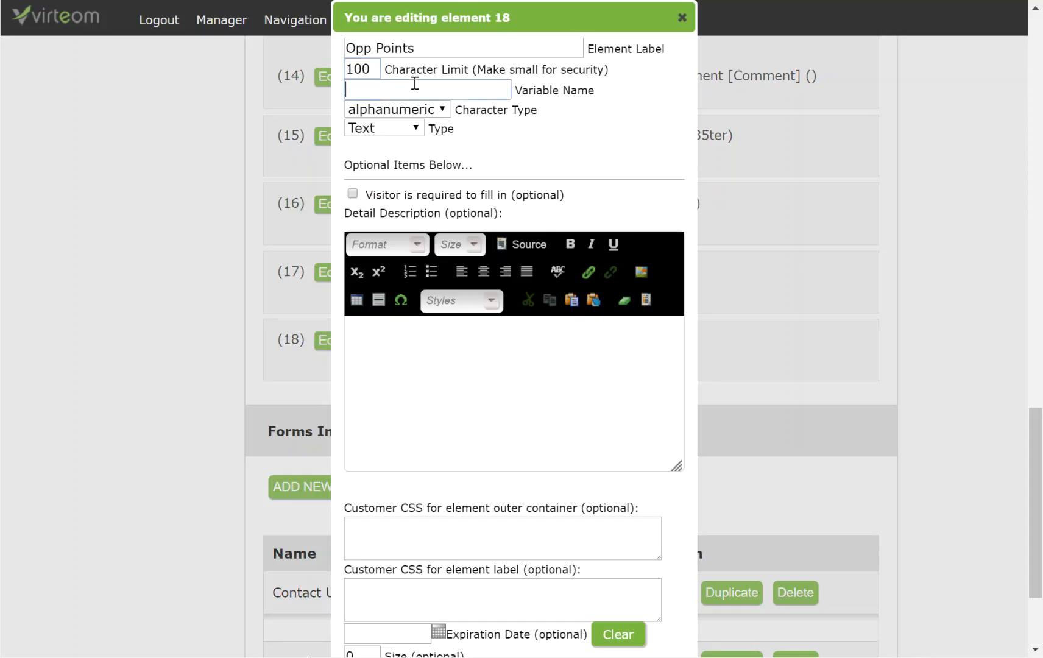
pyautogui.write('opp_points')
# Set the Opp Points default value to 800, save, and close the editor.
pyautogui.scroll(-2, 640, 223)
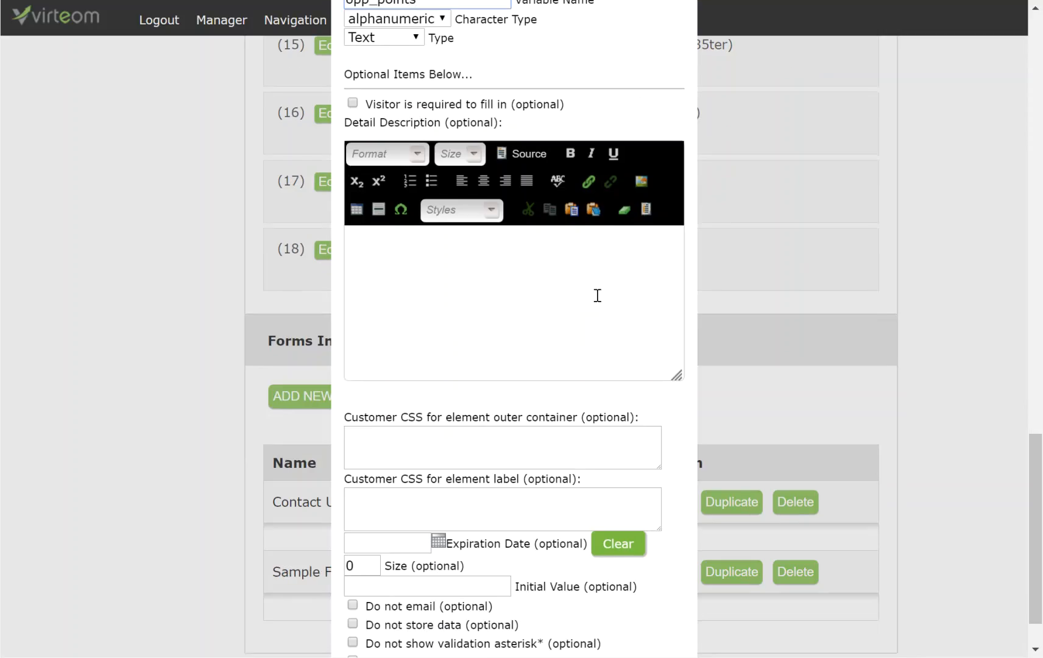
pyautogui.scroll(-2, 521, 381)
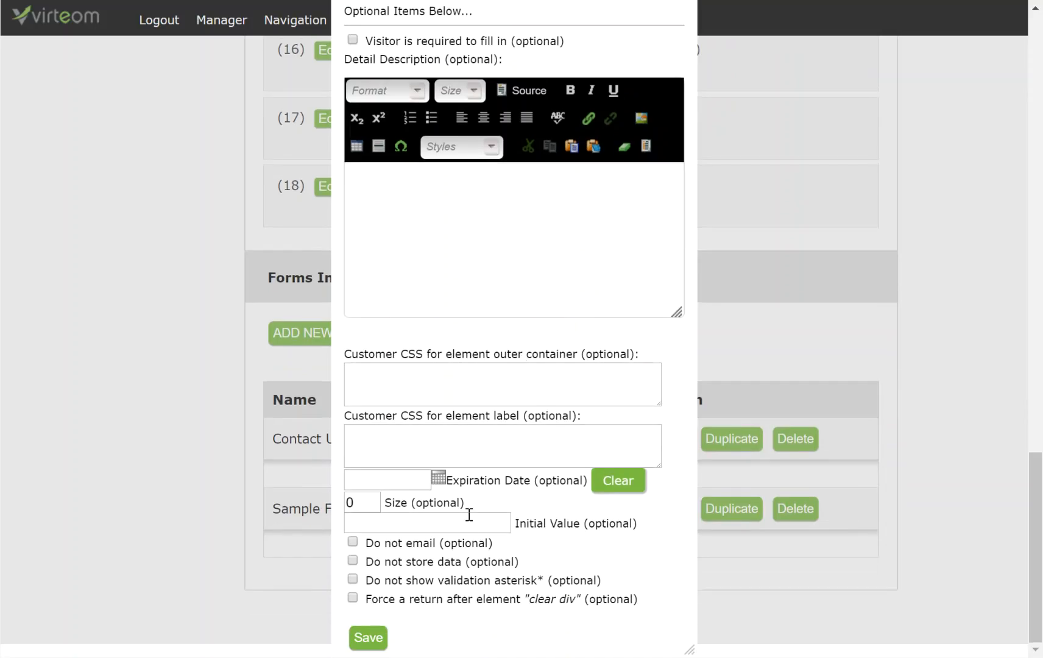
pyautogui.click(469, 523)
pyautogui.write('600')
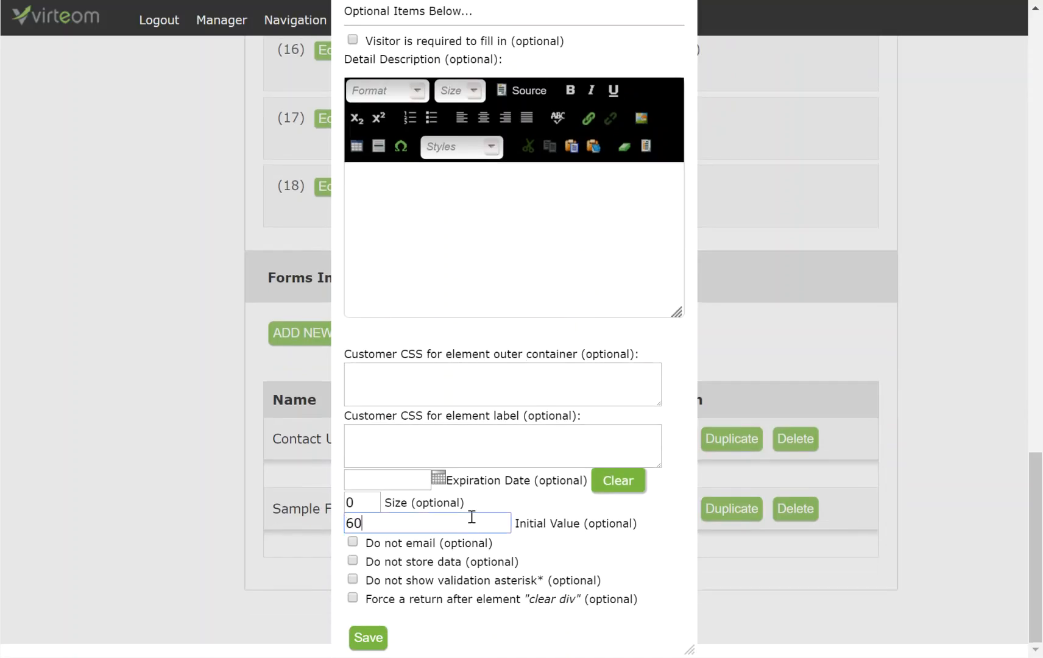
pyautogui.moveTo(472, 517); pyautogui.dragTo(291, 536)
pyautogui.write('1---000')
pyautogui.press('BackSpace')
pyautogui.press('BackSpace')
pyautogui.press('BackSpace')
pyautogui.press('BackSpace')
pyautogui.write('6000')
pyautogui.press('BackSpace')
pyautogui.moveTo(378, 523); pyautogui.dragTo(325, 520)
pyautogui.write('8000')
pyautogui.press('BackSpace')
pyautogui.click(377, 639)
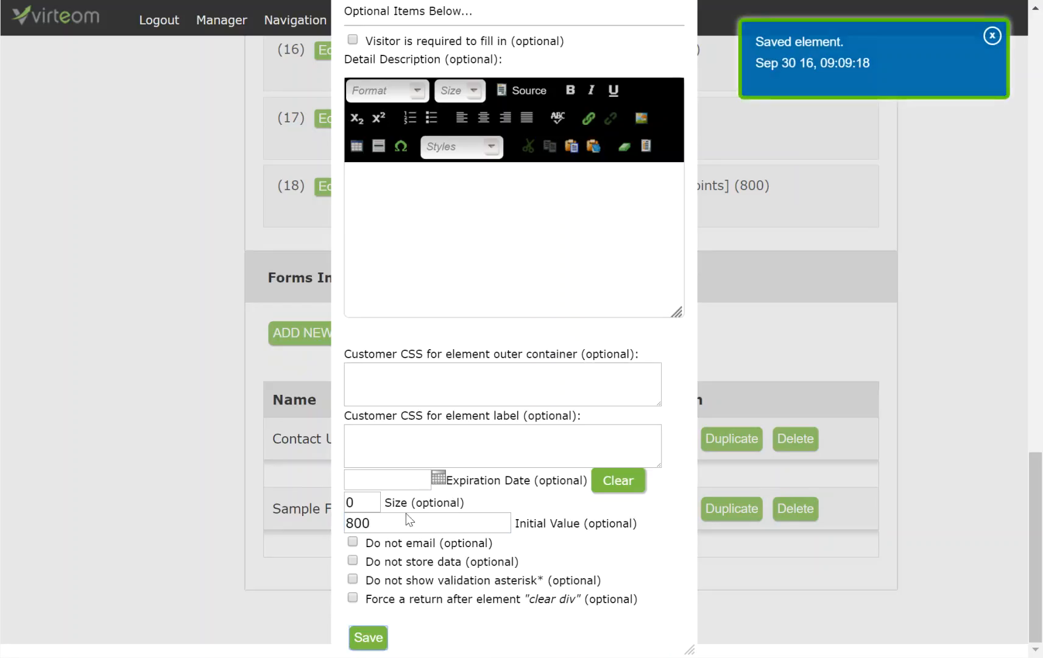
pyautogui.scroll(4, 554, 342)
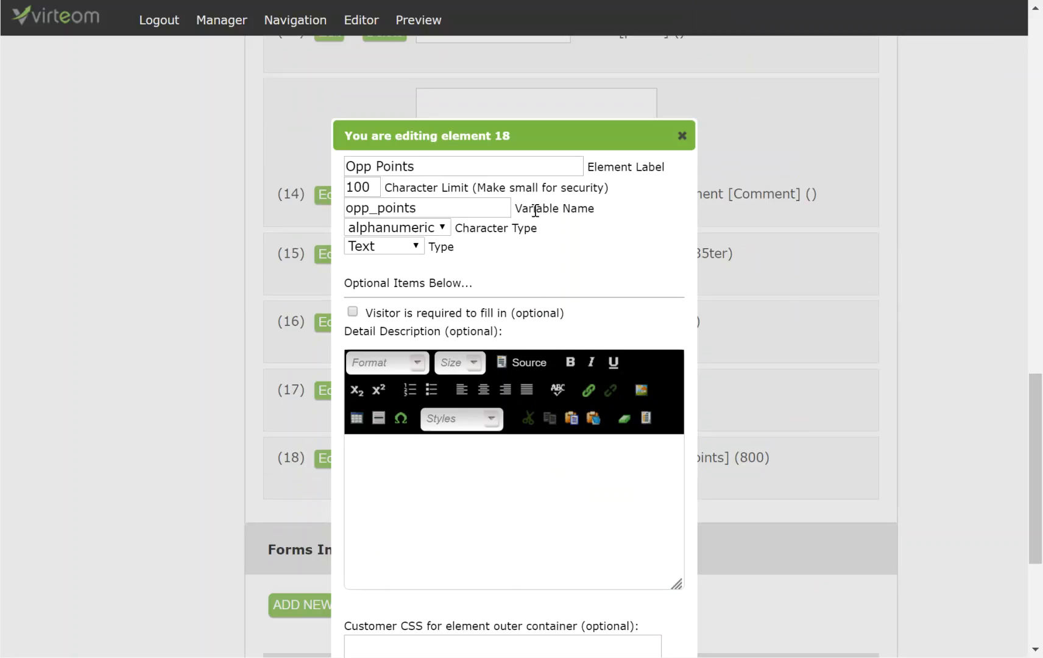
pyautogui.scroll(-2, 680, 136)
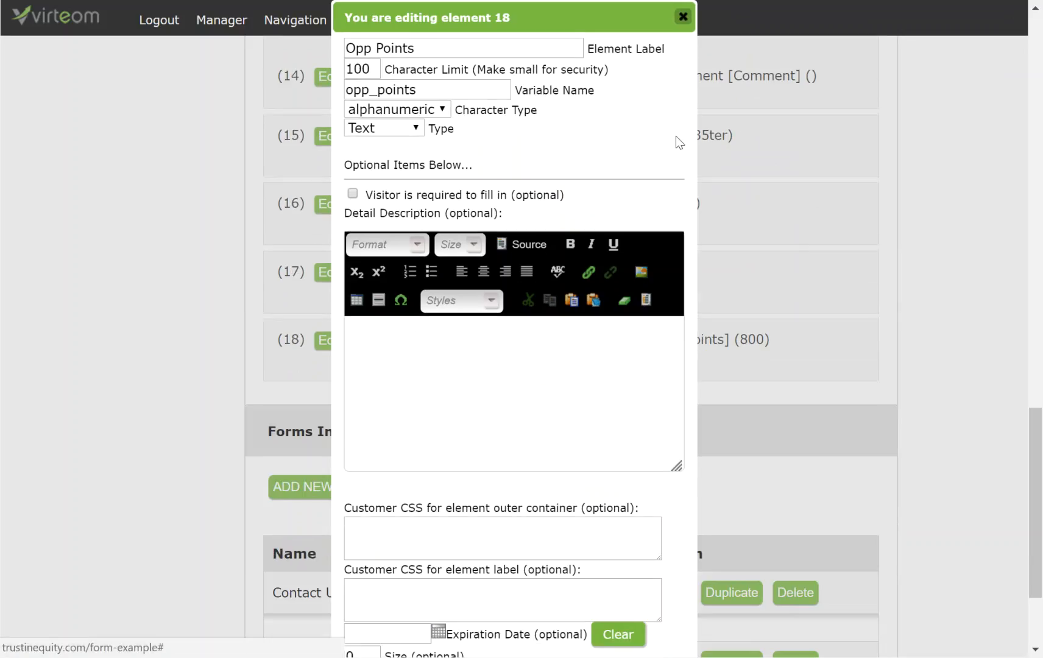
pyautogui.click(683, 16)
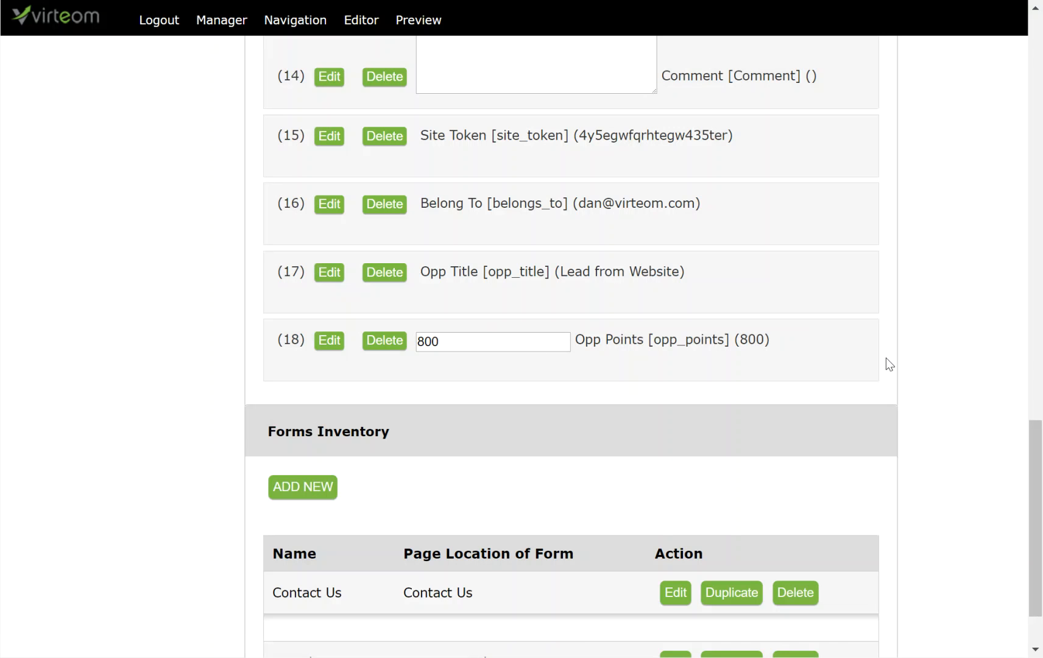
# Change element 18 to a hidden field and save it, then open element 19's editor.
pyautogui.scroll(20, 886, 358)
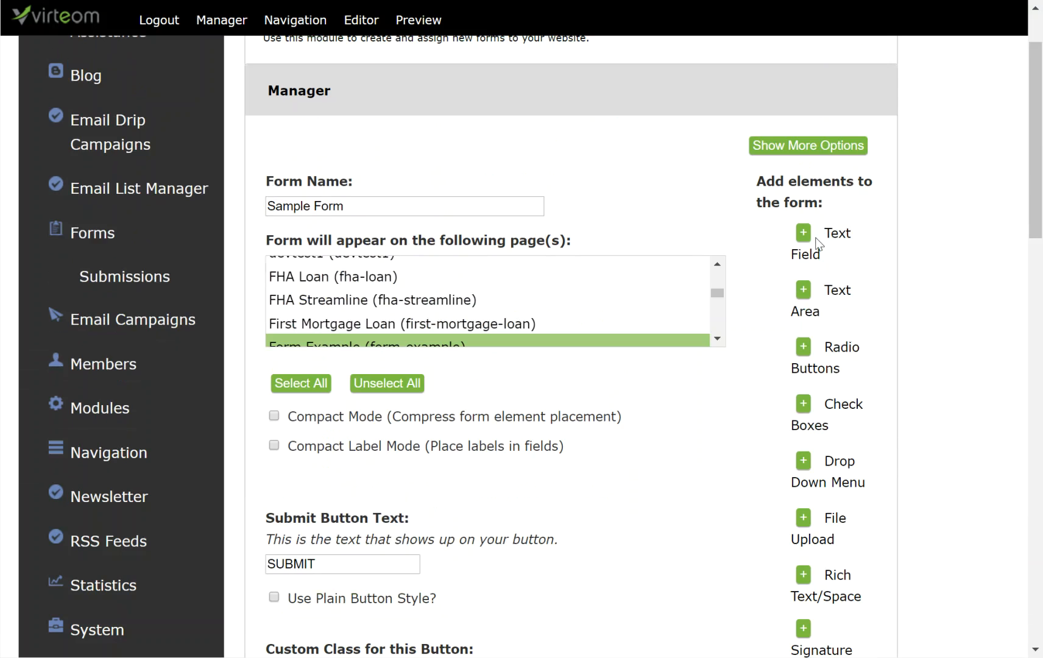
pyautogui.scroll(-9, 873, 361)
pyautogui.scroll(-10, 883, 364)
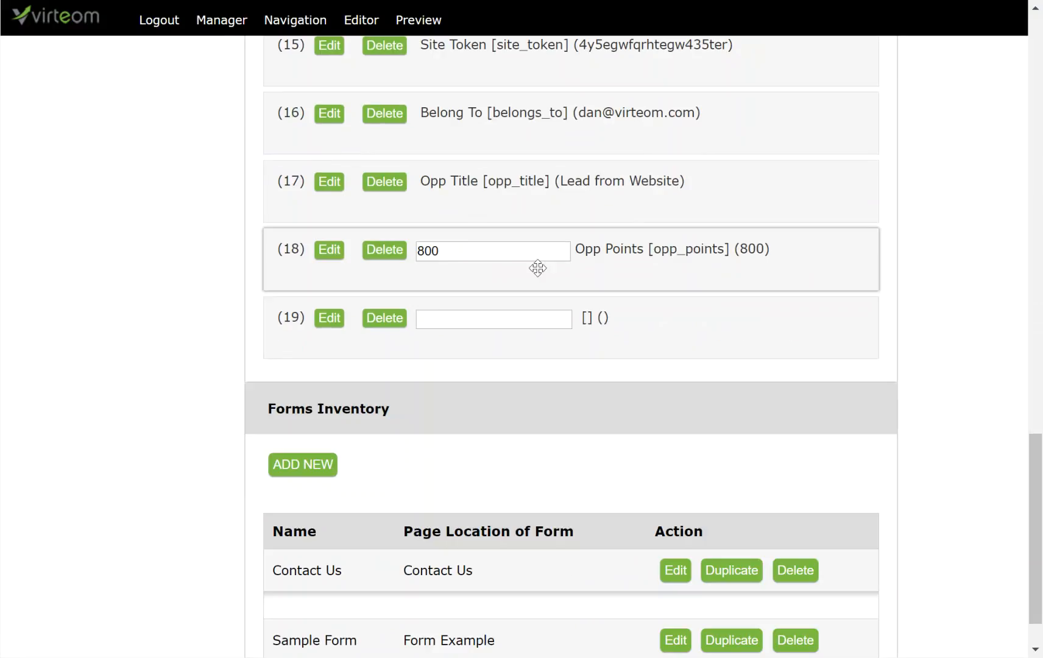
pyautogui.click(329, 249)
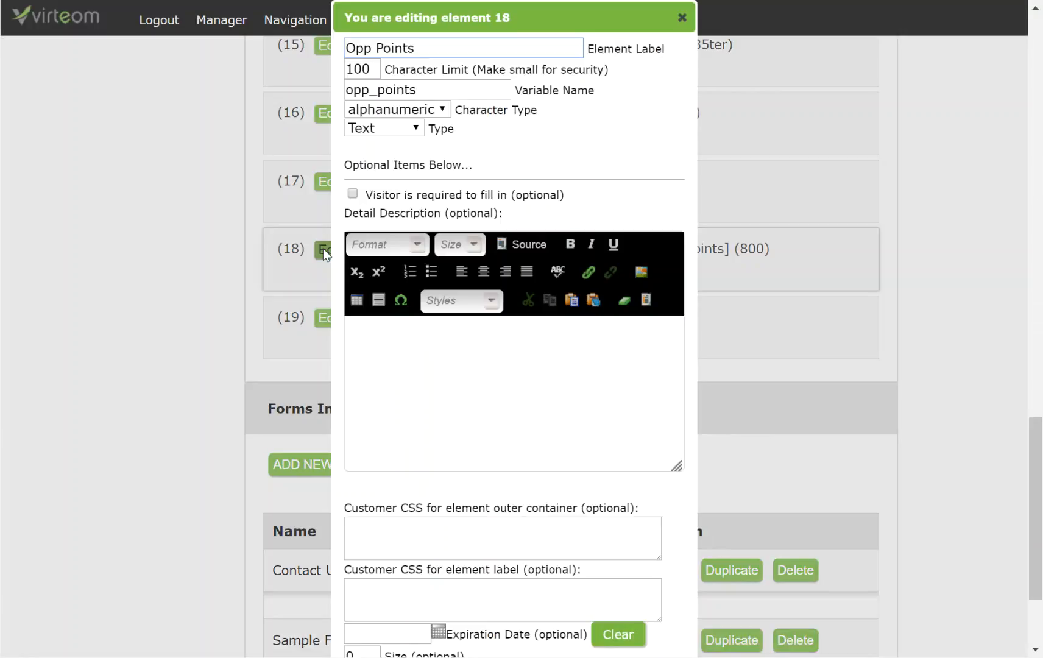
pyautogui.click(380, 129)
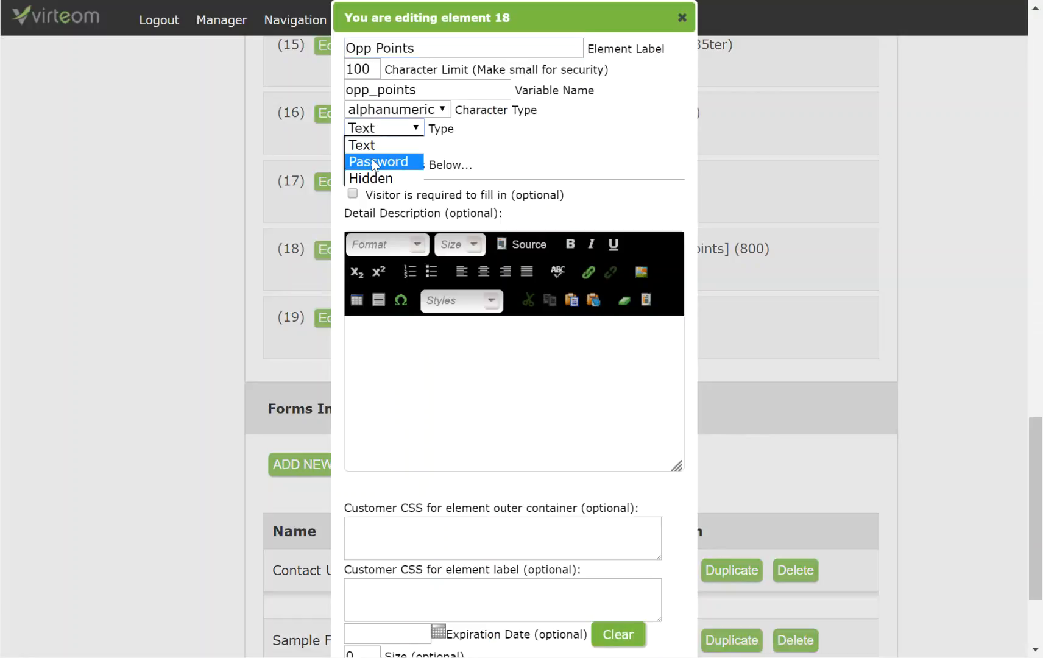
pyautogui.click(373, 176)
pyautogui.scroll(-3, 422, 350)
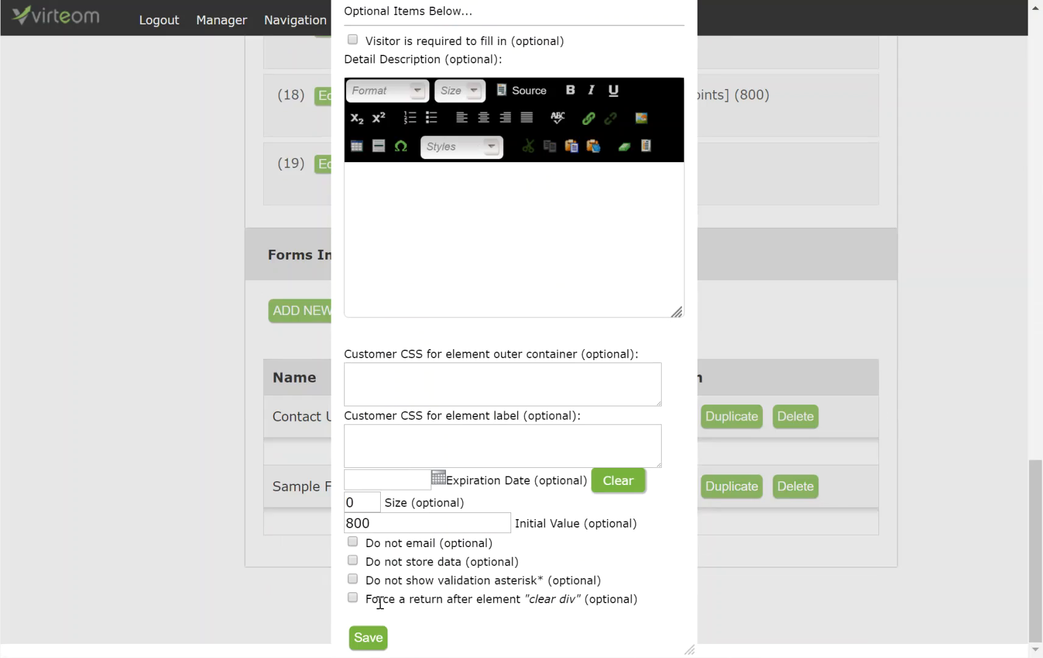
pyautogui.click(368, 638)
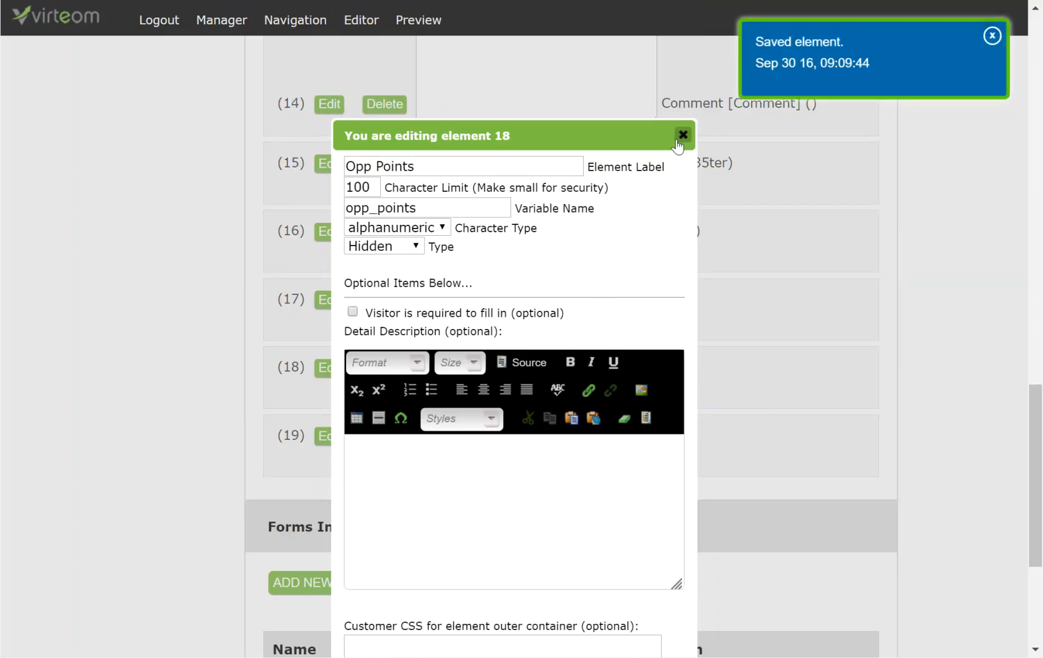
pyautogui.click(683, 17)
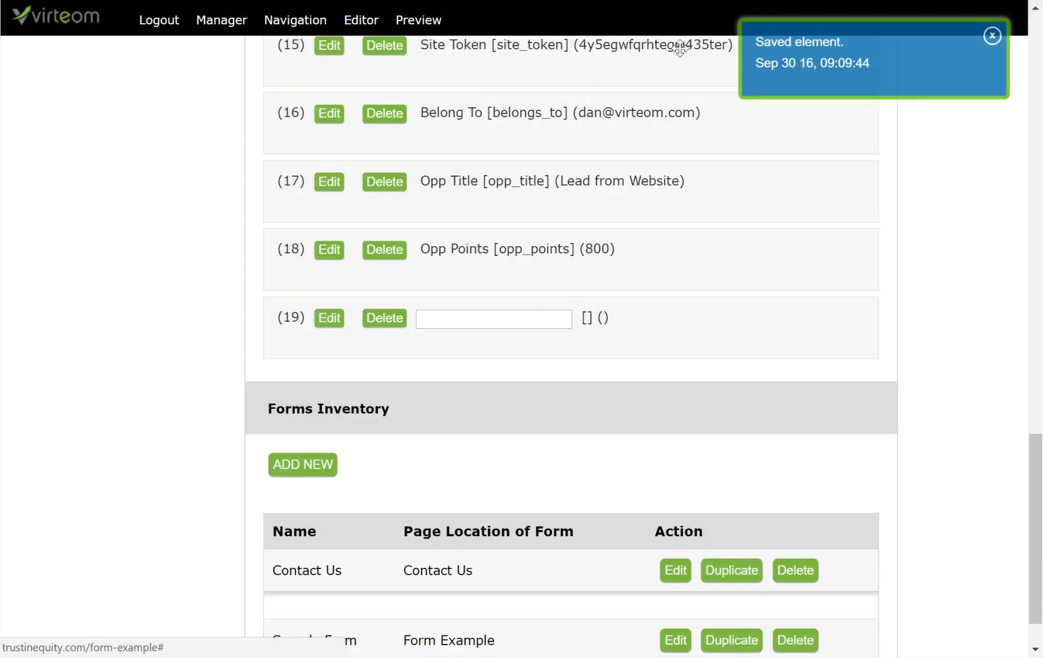
pyautogui.click(330, 322)
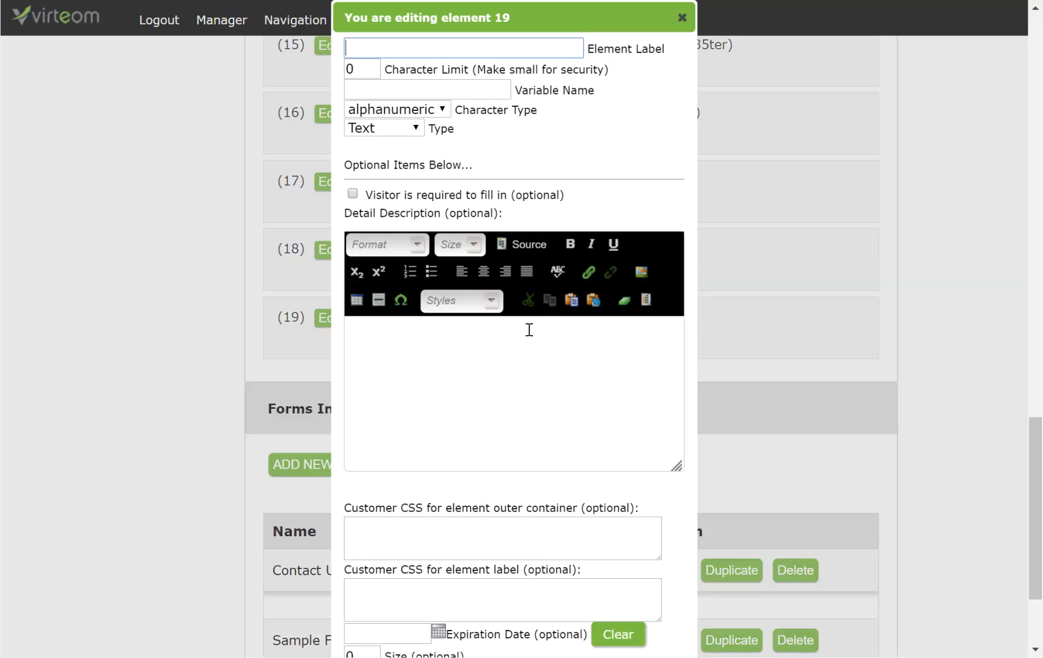
# Label element 19 'Opp Stage' with a 30-character limit and variable name opp_stage.
pyautogui.click(480, 54)
pyautogui.write('Opp Stage')
pyautogui.press('Tab')
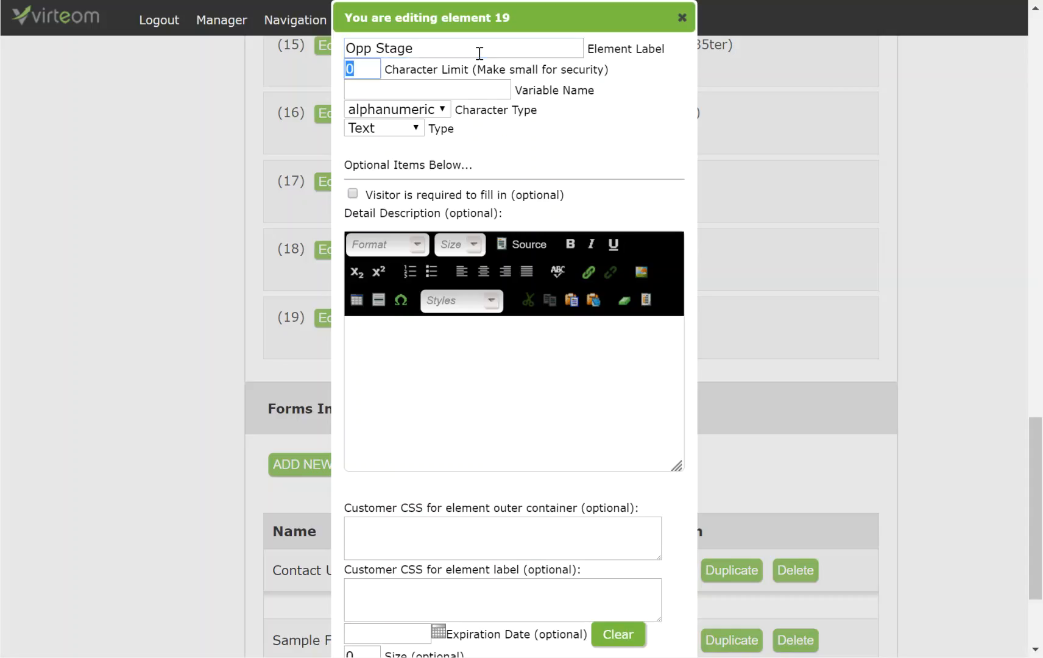
pyautogui.write('30')
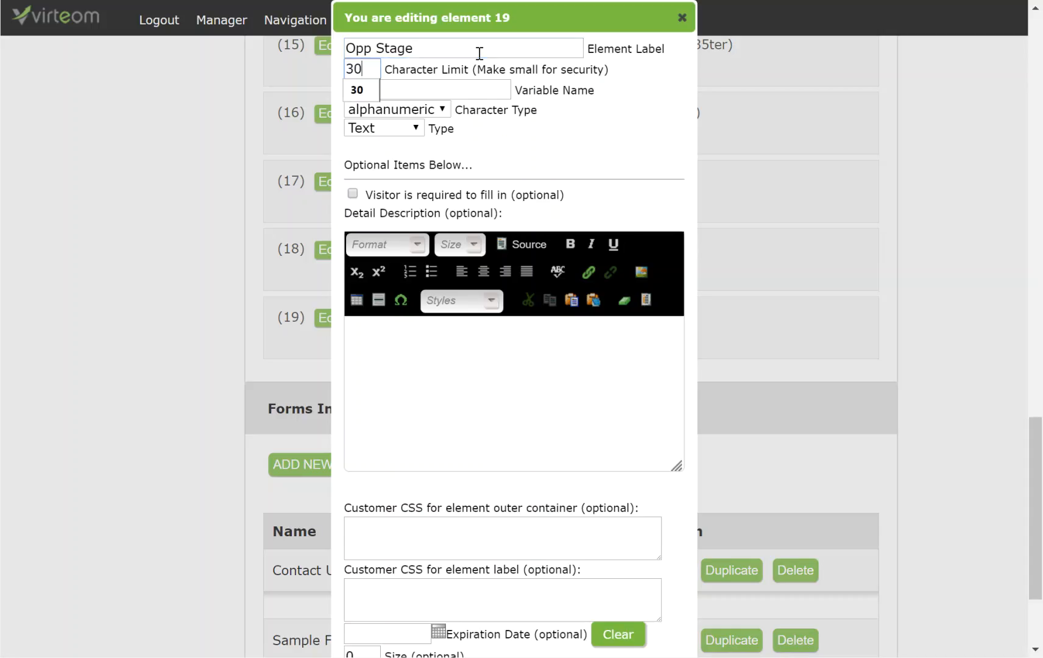
pyautogui.press('Tab')
pyautogui.write('op')
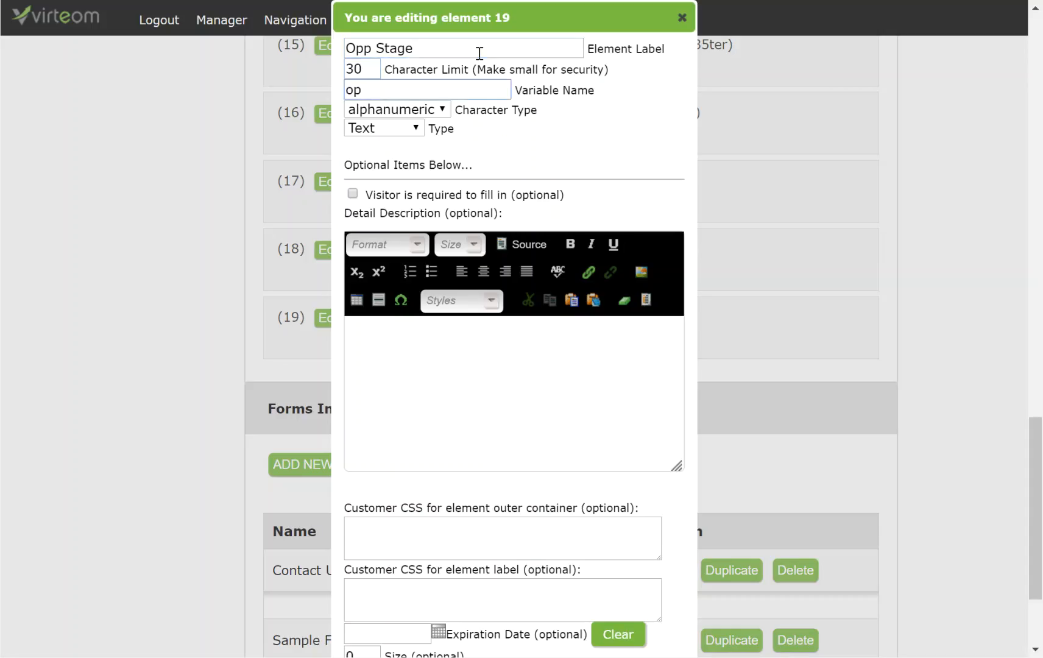
pyautogui.write('p_sta')
pyautogui.press('BackSpace')
pyautogui.write('tate')
pyautogui.press('BackSpace')
pyautogui.press('BackSpace')
pyautogui.write('ge')
# Give the Opp Stage field the initial value Prospecting.
pyautogui.scroll(-3, 519, 383)
pyautogui.click(465, 528)
pyautogui.write('Prospecting')
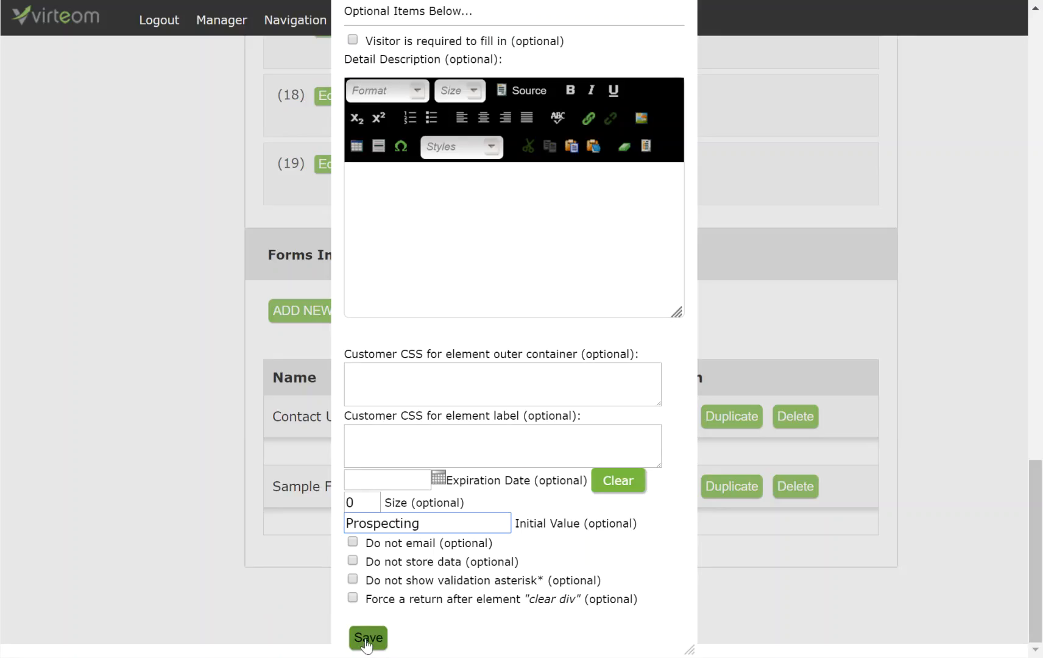
# Make Opp Stage a Hidden field, then save and close its editor.
pyautogui.scroll(3, 521, 553)
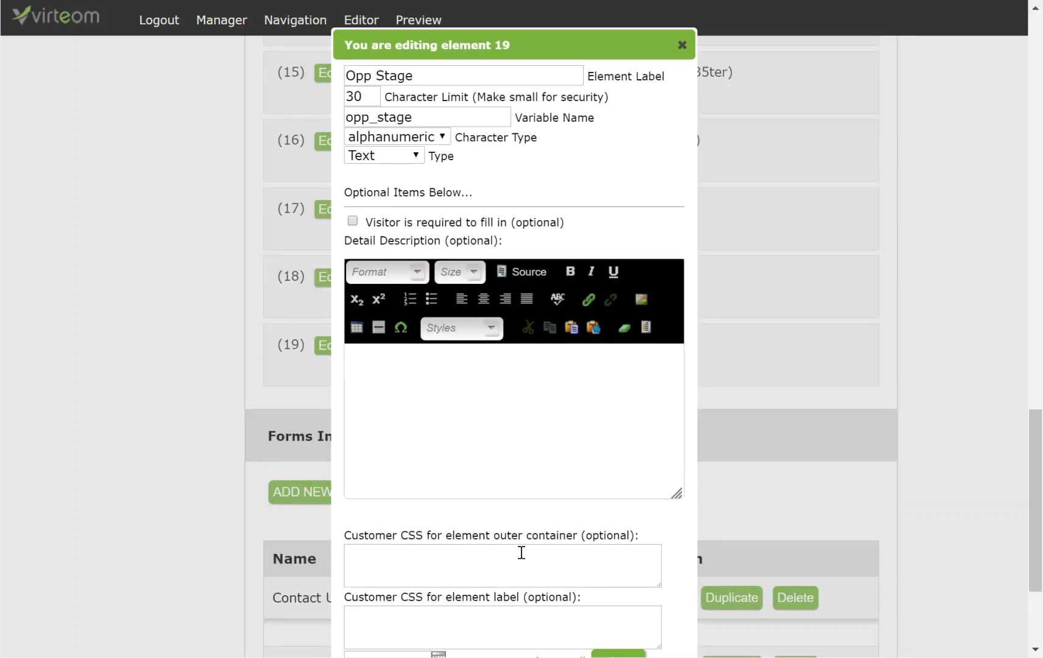
pyautogui.click(394, 139)
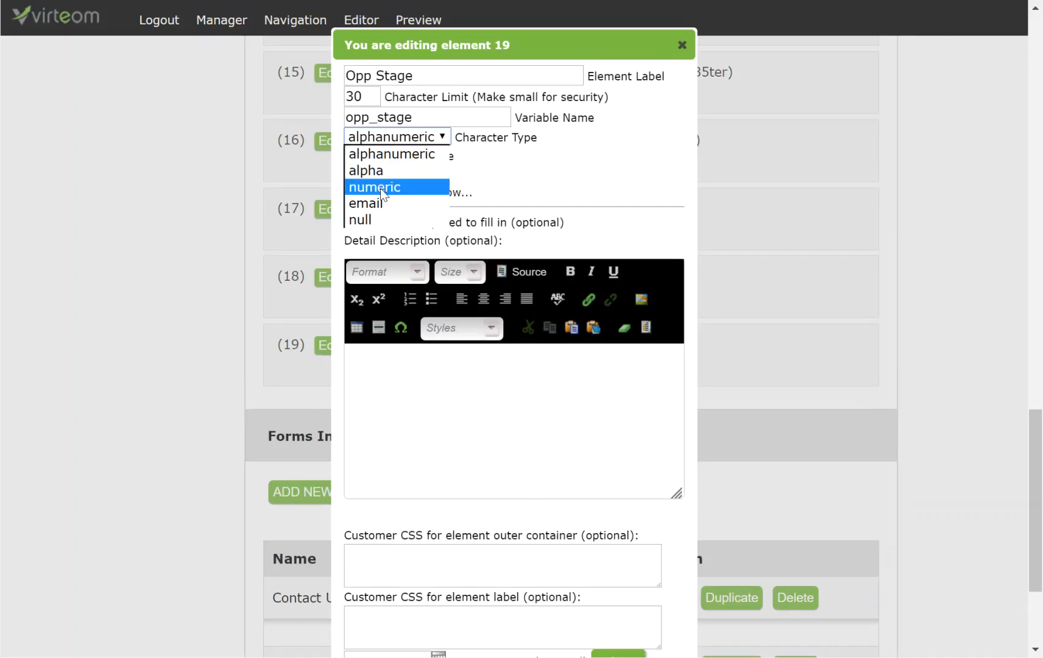
pyautogui.click(423, 160)
pyautogui.click(423, 160)
pyautogui.click(380, 203)
pyautogui.scroll(-3, 429, 333)
pyautogui.click(369, 638)
pyautogui.scroll(4, 598, 579)
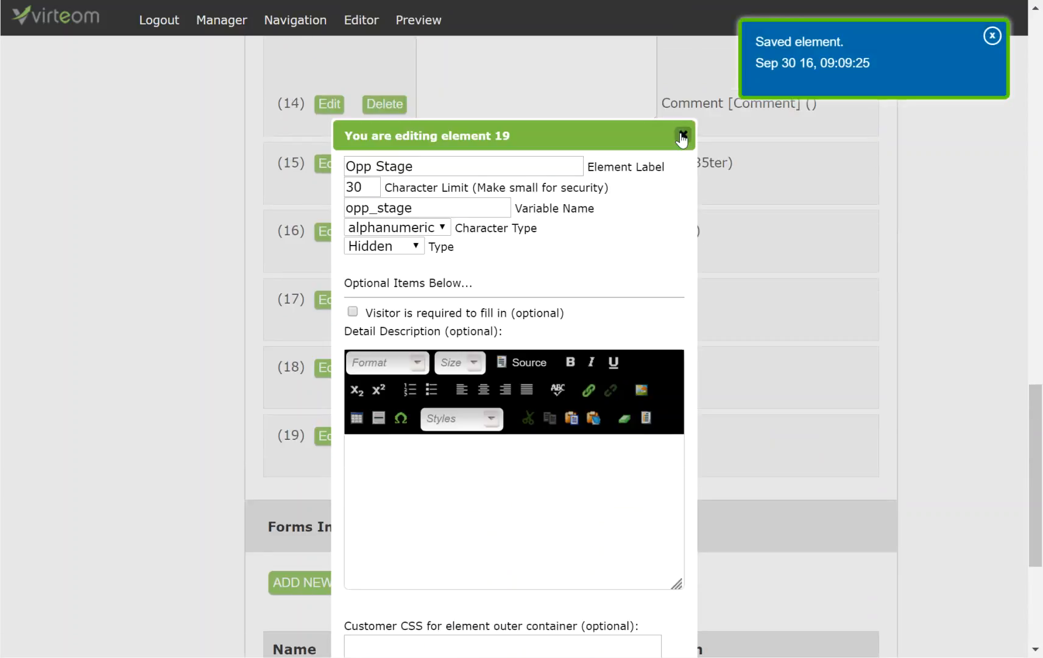
pyautogui.scroll(-2, 686, 182)
pyautogui.click(682, 18)
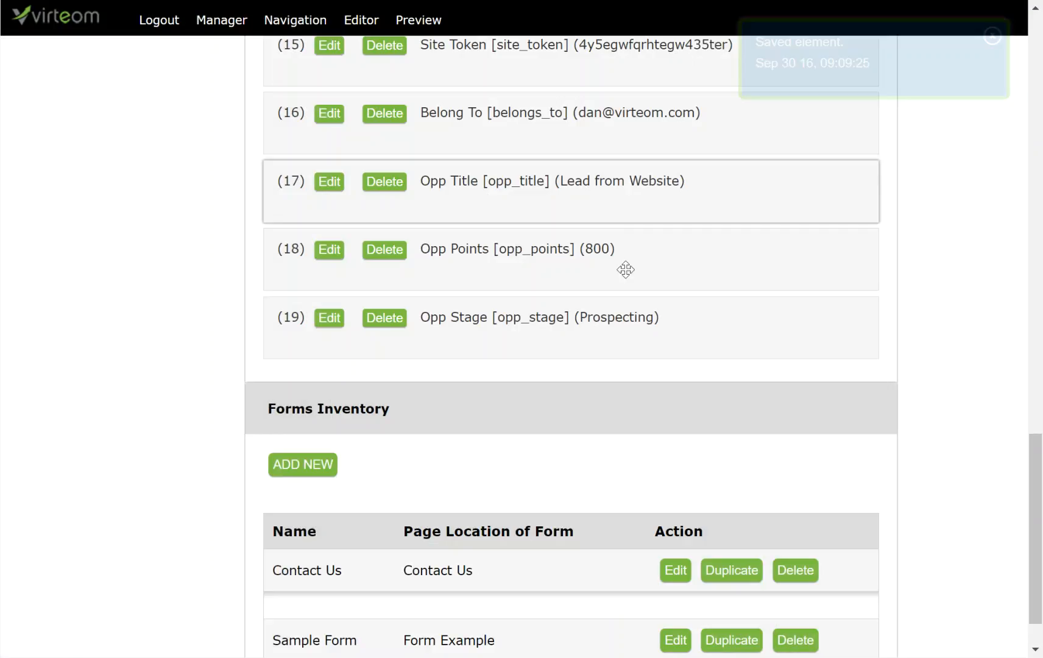
pyautogui.scroll(10, 766, 312)
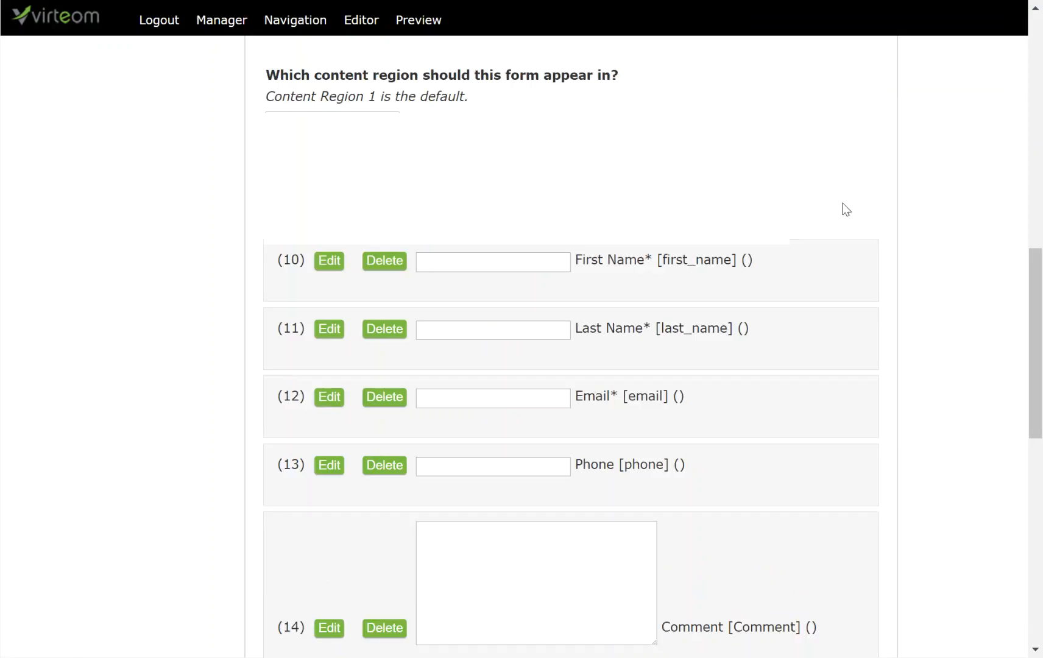
pyautogui.scroll(10, 846, 210)
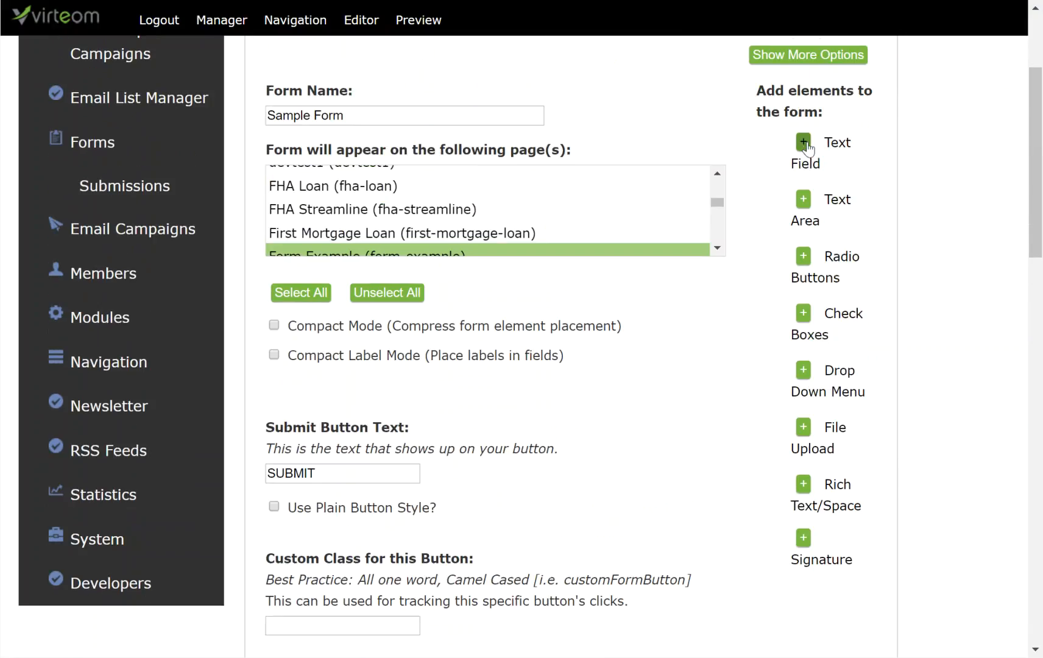
# Add three new text fields to the form.
pyautogui.click(806, 145)
pyautogui.click(806, 146)
pyautogui.click(806, 146)
# Label element 20 'Opp Source' with a 100-character limit and variable name opp_source.
pyautogui.scroll(-20, 906, 396)
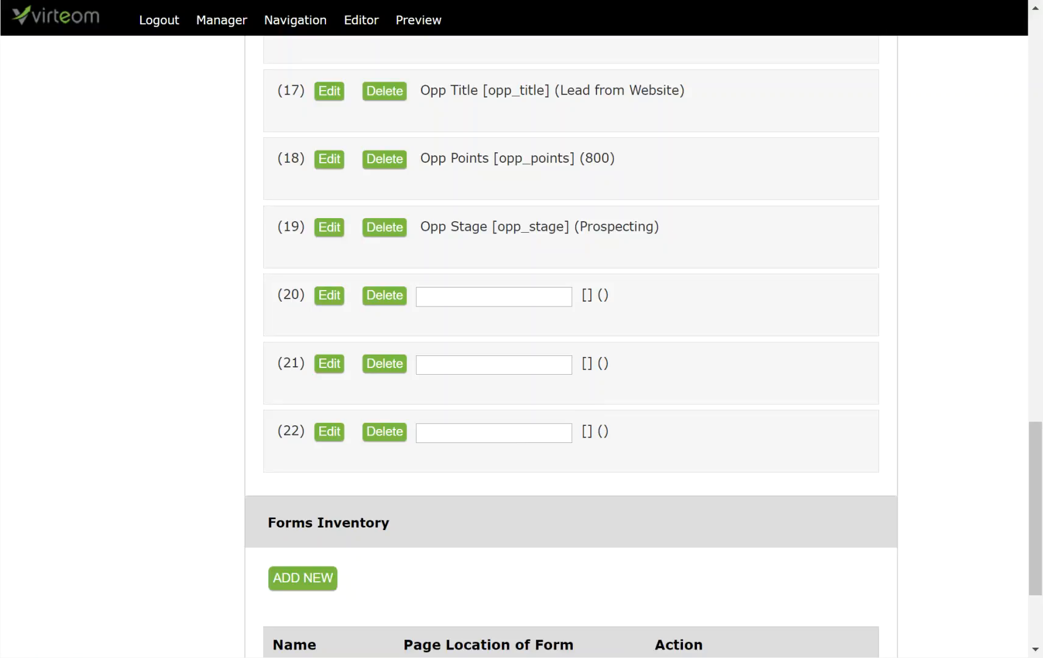
pyautogui.click(463, 313)
pyautogui.click(417, 51)
pyautogui.write('Opp Source')
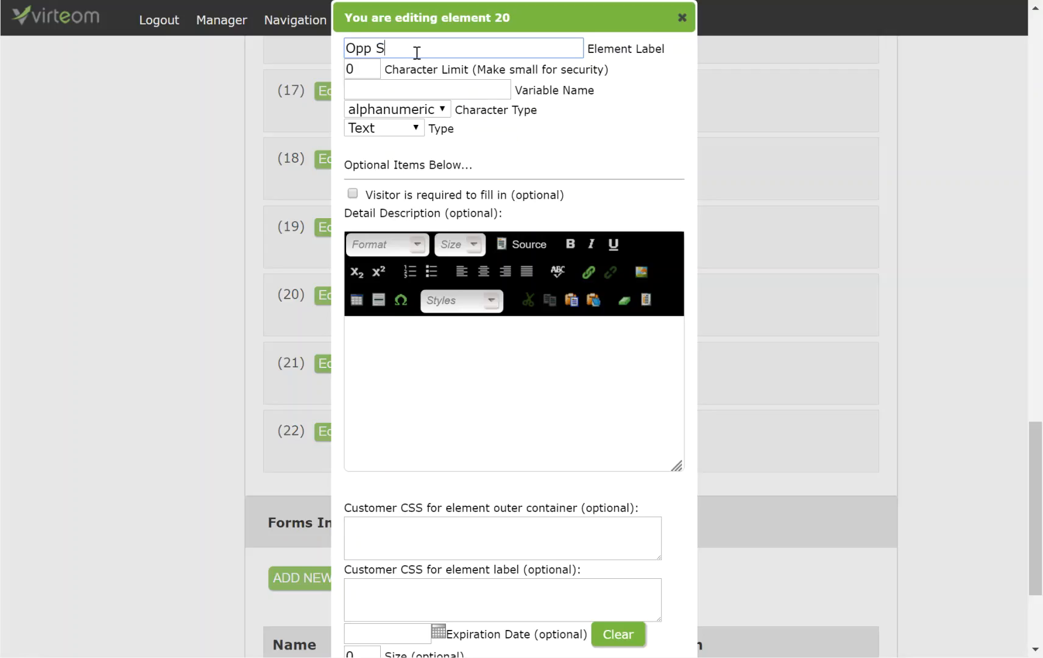
pyautogui.doubleClick(366, 70)
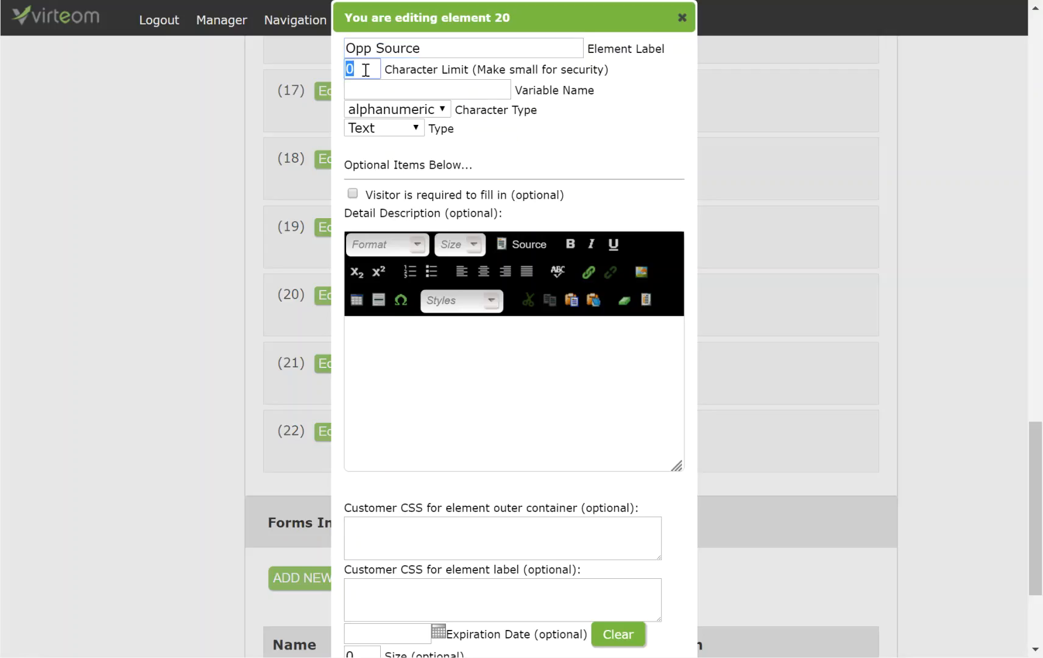
pyautogui.write('100')
pyautogui.press('Tab')
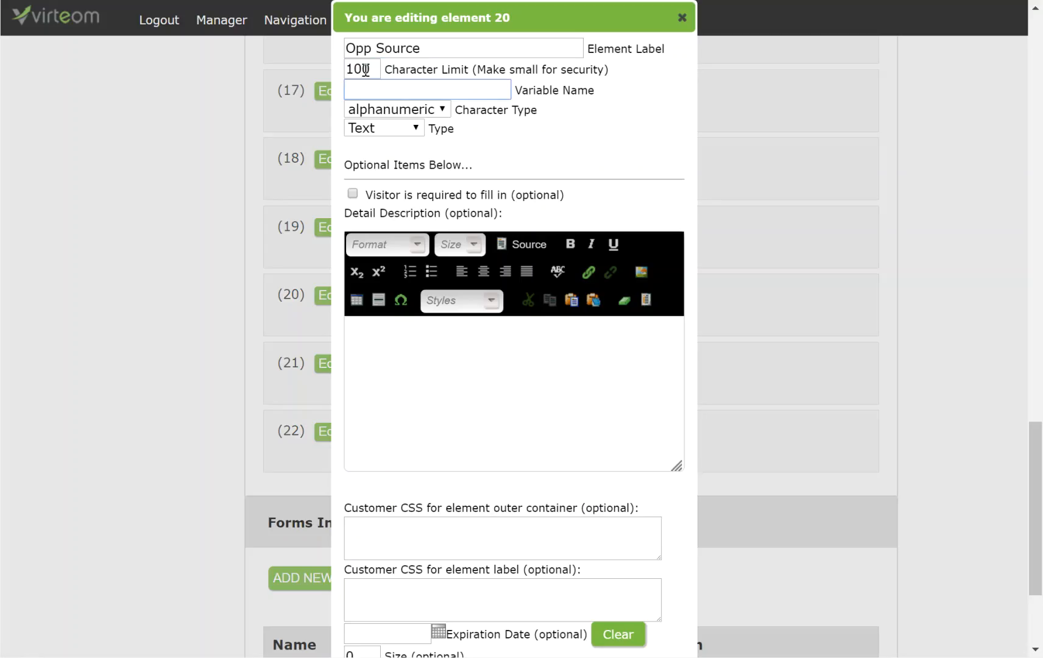
pyautogui.write('opp_source')
# Make Opp Source hidden with initial value Website, save and close it, then edit element 21.
pyautogui.click(373, 130)
pyautogui.click(356, 175)
pyautogui.scroll(-3, 459, 398)
pyautogui.click(430, 500)
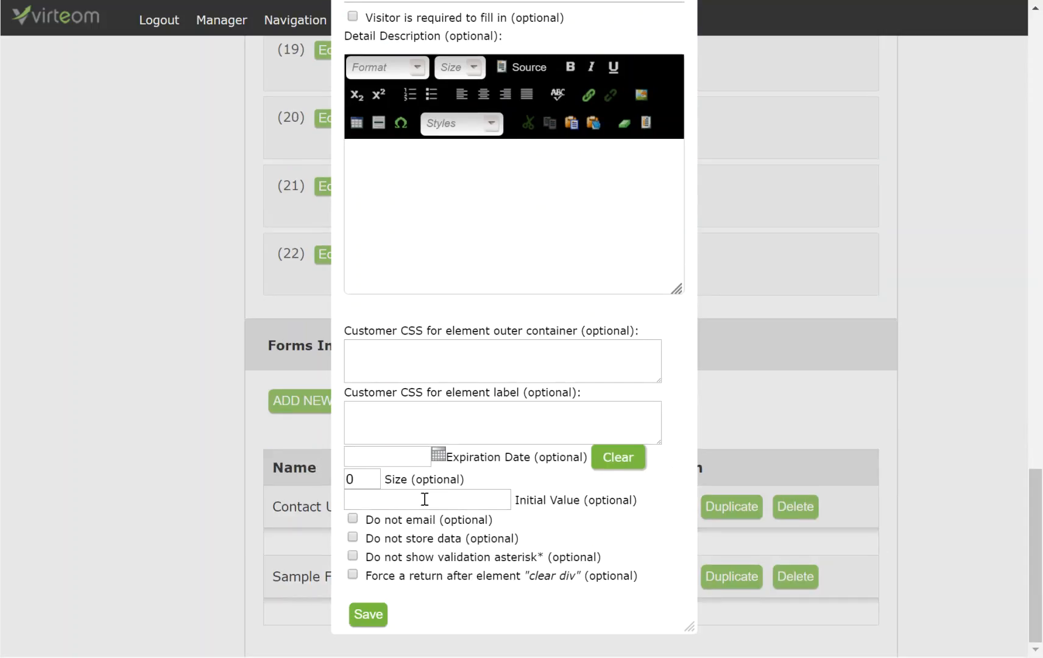
pyautogui.write('Website')
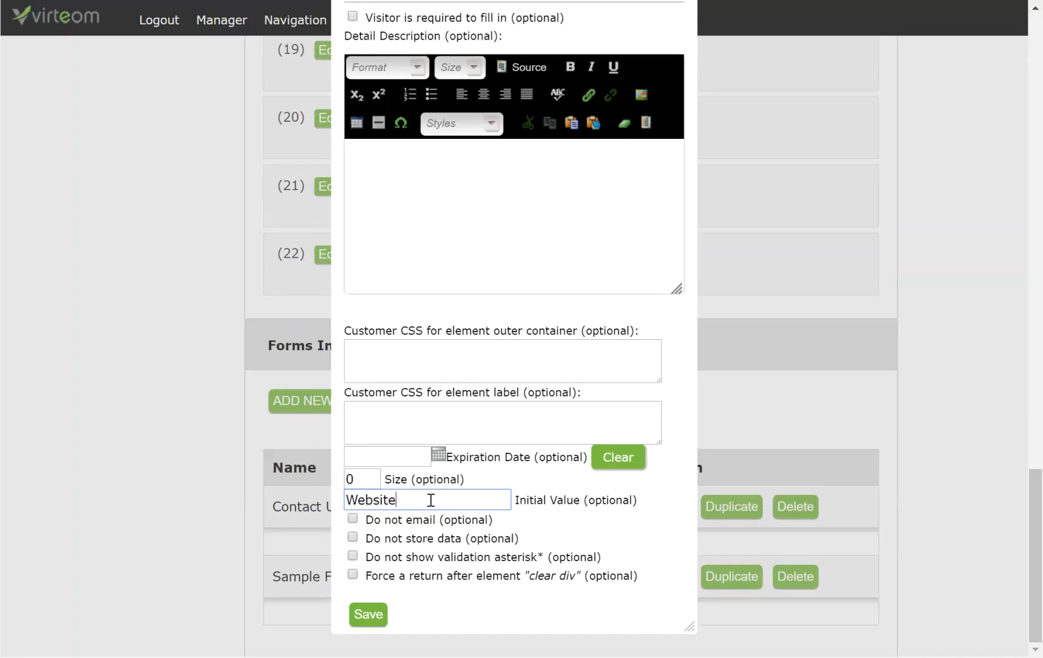
pyautogui.click(372, 616)
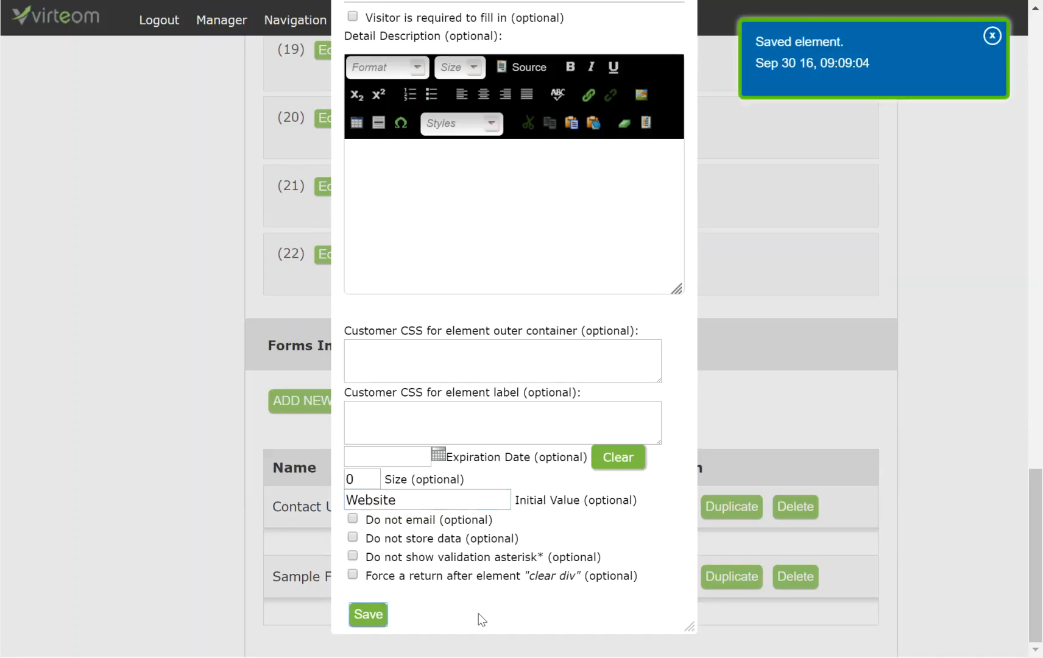
pyautogui.scroll(6, 492, 552)
pyautogui.scroll(-3, 681, 203)
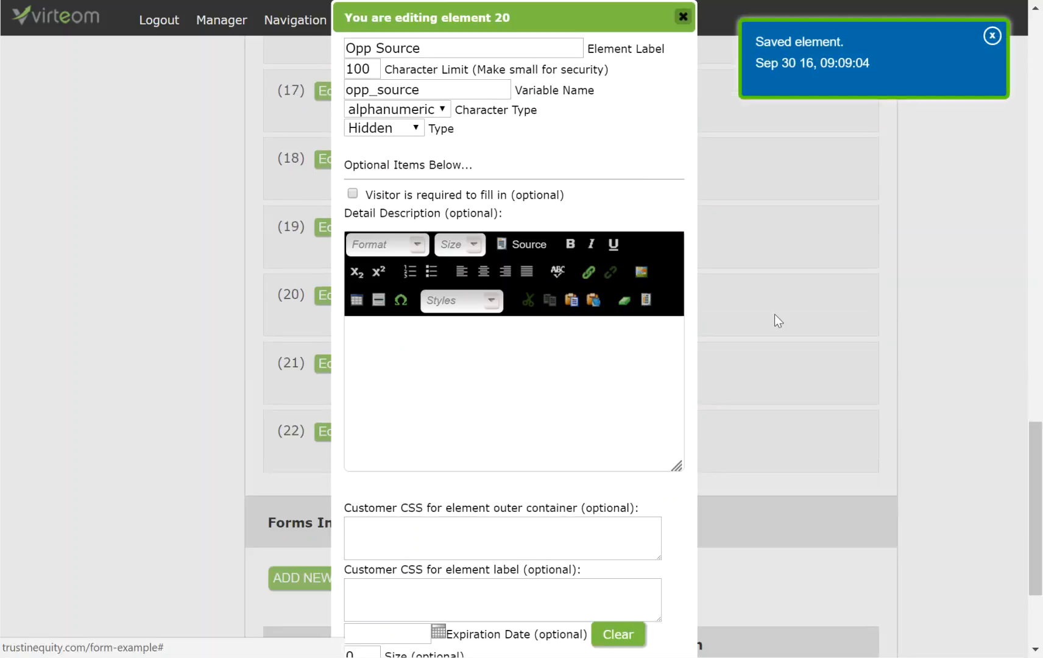
pyautogui.click(684, 16)
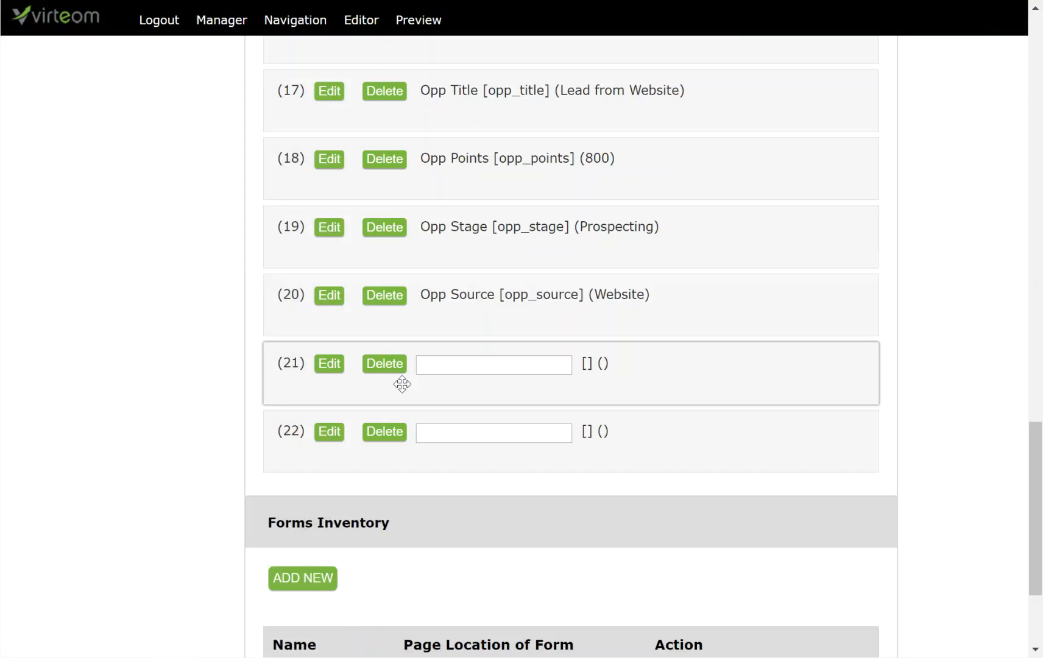
pyautogui.click(329, 368)
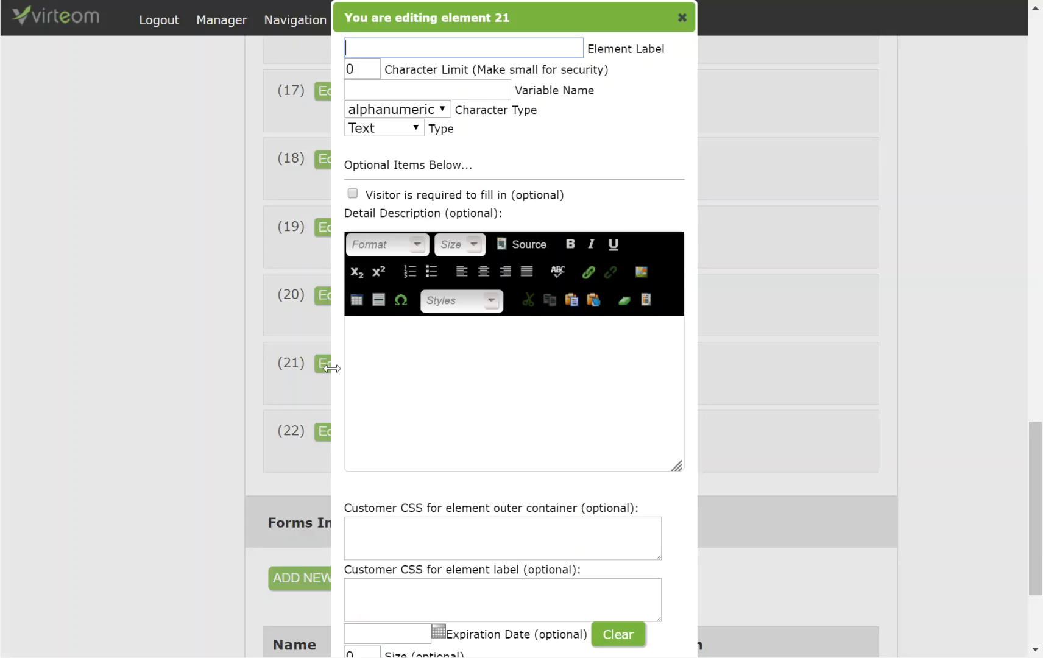
# Label element 21 'Action' with a 100-character limit and variable name action.
pyautogui.click(432, 47)
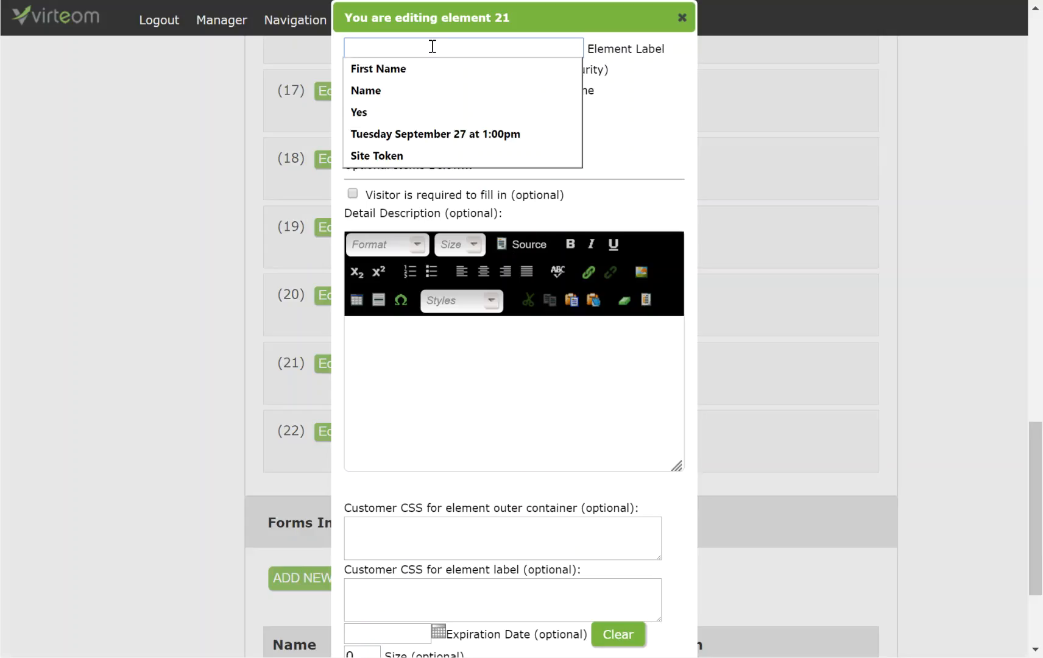
pyautogui.write('Action')
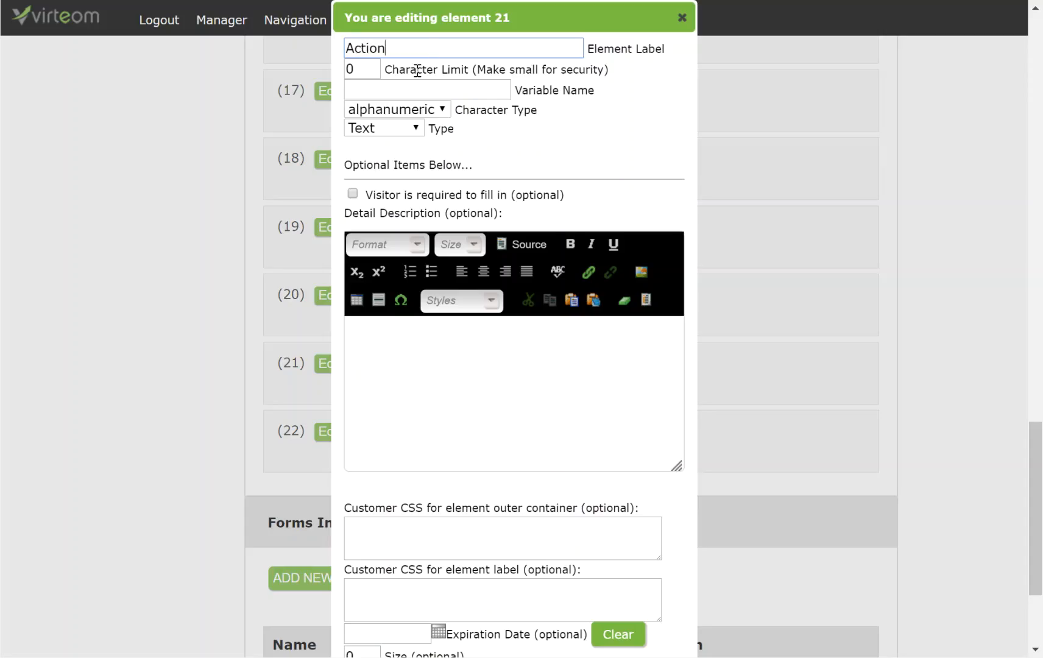
pyautogui.click(377, 68)
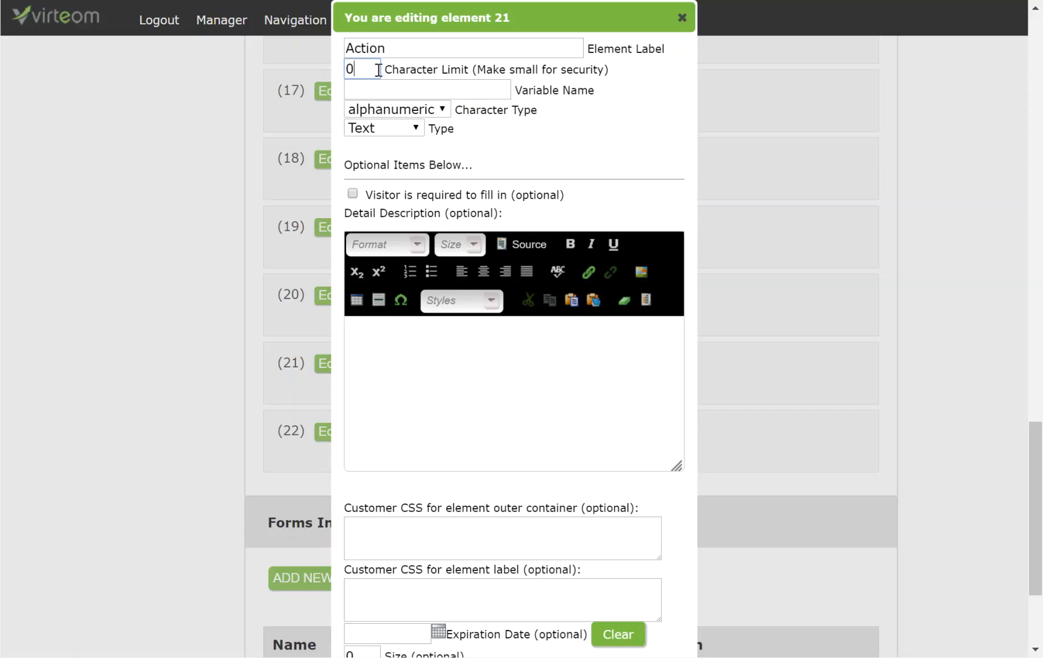
pyautogui.press('BackSpace')
pyautogui.write('100')
pyautogui.click(446, 90)
pyautogui.write('action')
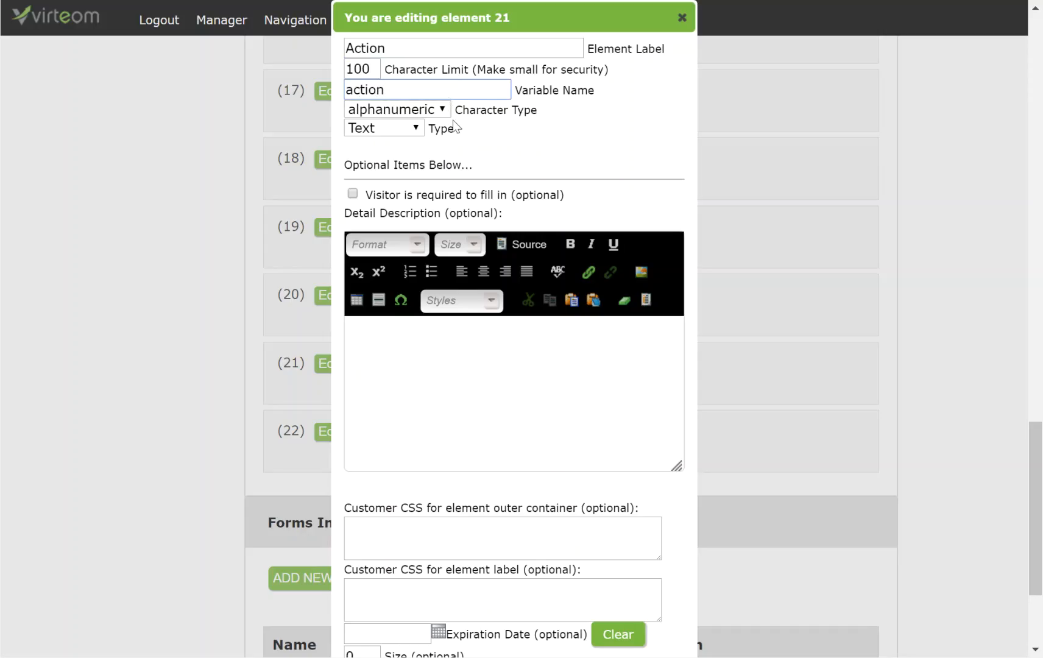
# Set the Action field's initial value to 'Call this person back', then save and close.
pyautogui.scroll(-3, 456, 145)
pyautogui.click(417, 507)
pyautogui.write('Call this peron')
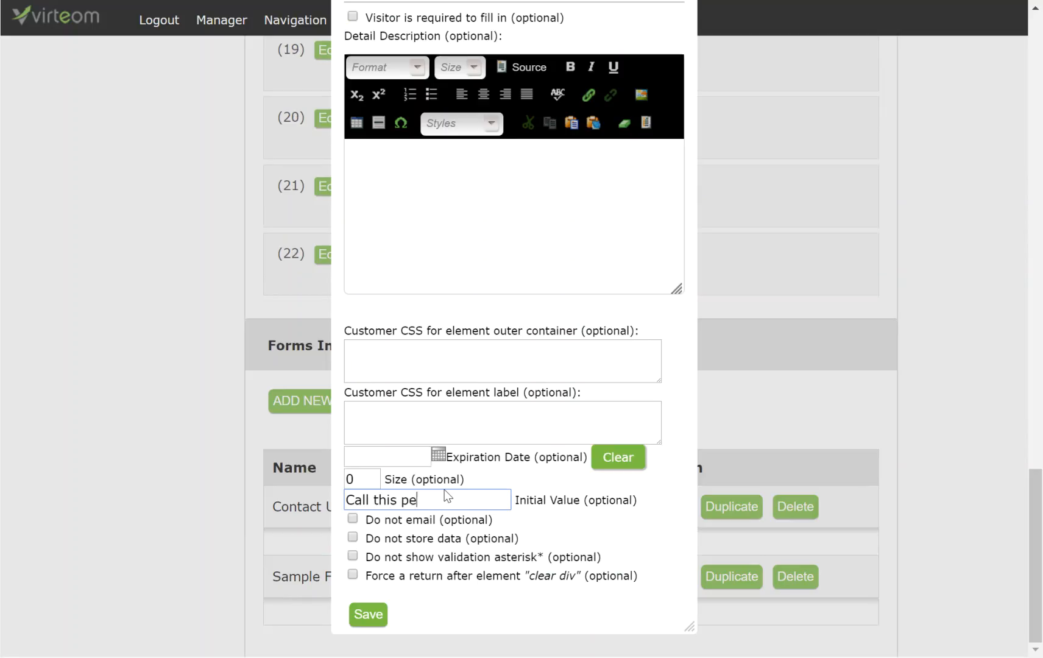
pyautogui.press('BackSpace')
pyautogui.press('BackSpace')
pyautogui.press('BackSpace')
pyautogui.write('son back')
pyautogui.click(377, 616)
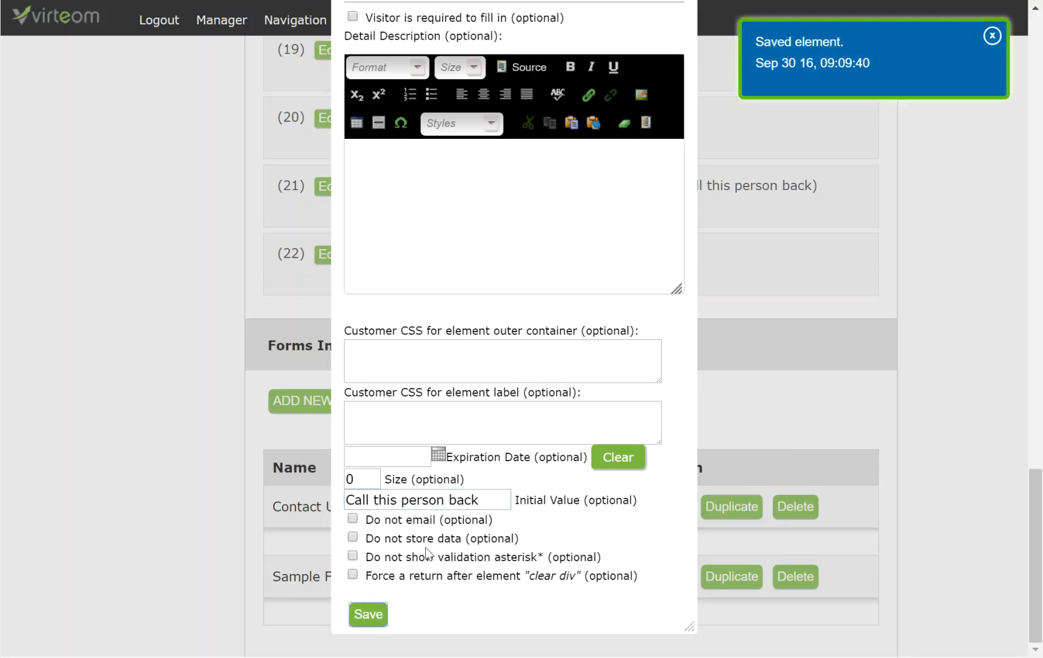
pyautogui.moveTo(369, 503); pyautogui.dragTo(510, 499)
pyautogui.scroll(9, 662, 80)
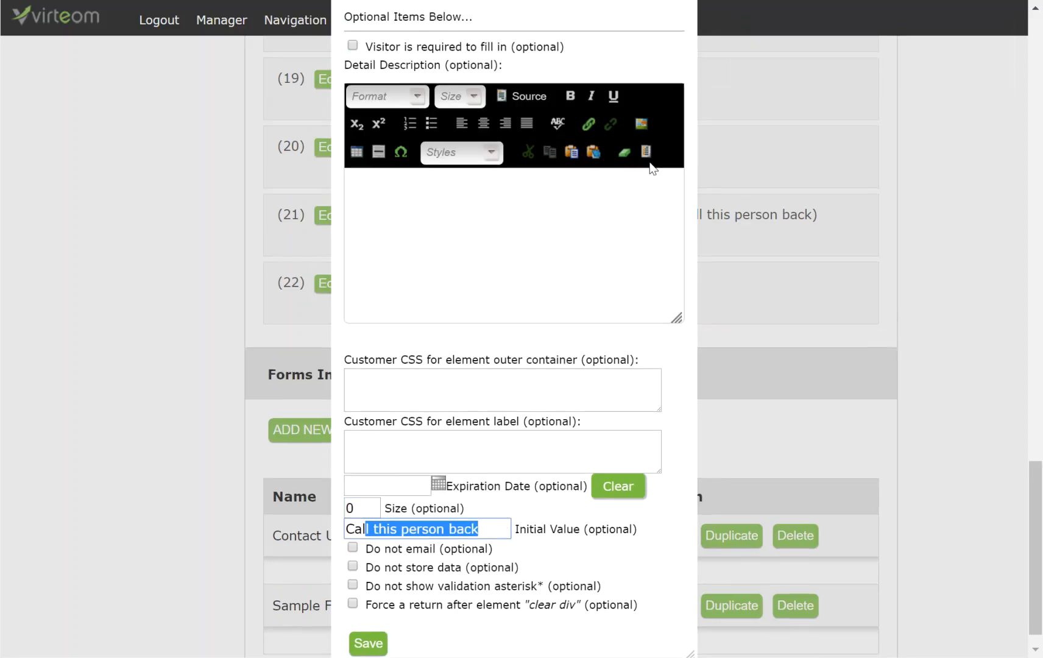
pyautogui.scroll(1, 703, 567)
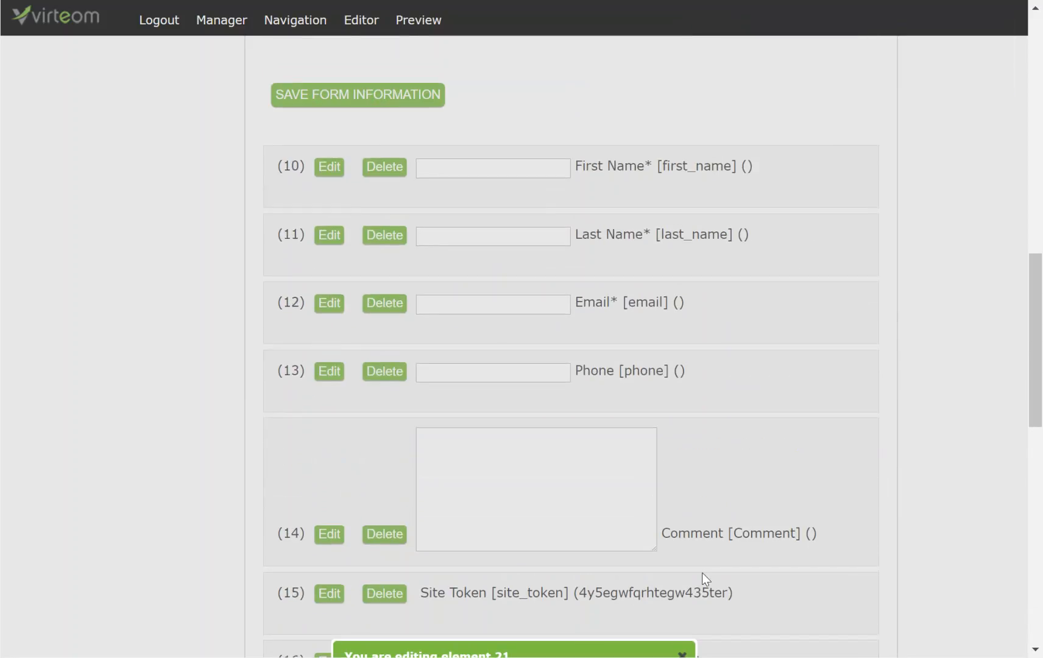
pyautogui.scroll(-2, 704, 576)
pyautogui.scroll(-5, 712, 483)
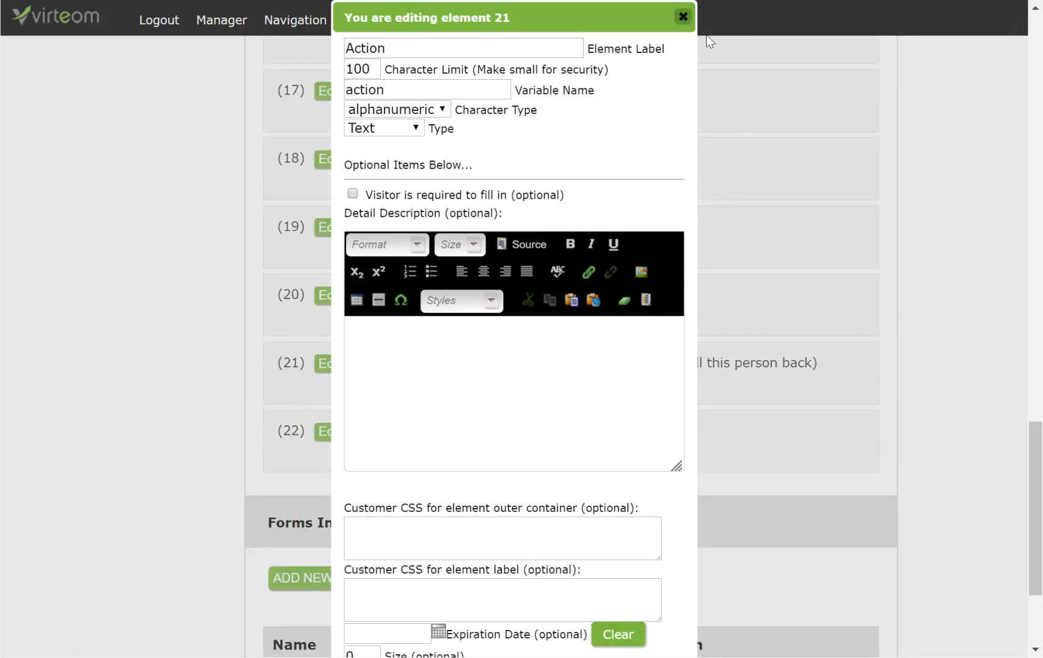
pyautogui.click(683, 17)
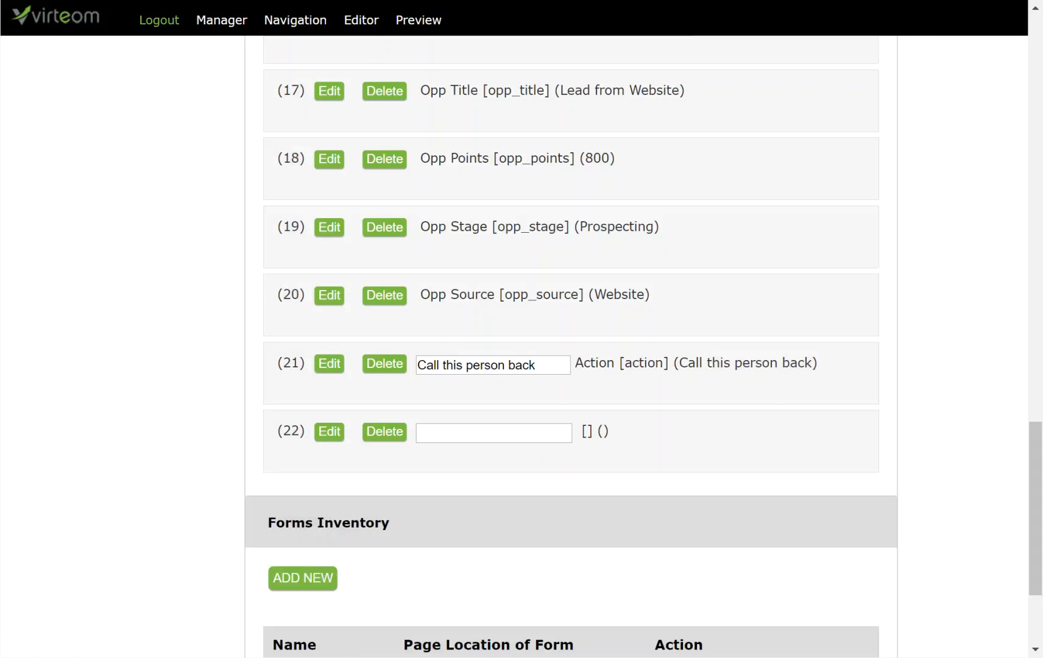
# Label element 22 'Redirect URL' with a 100-character limit and variable name redirect_url.
pyautogui.click(323, 435)
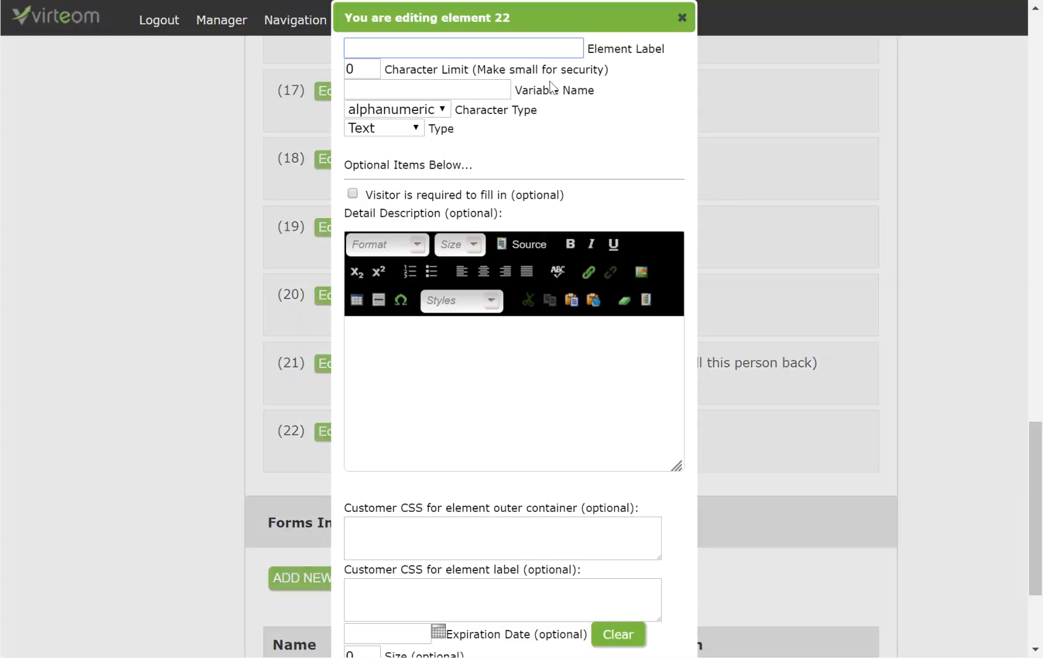
pyautogui.click(439, 47)
pyautogui.click(442, 52)
pyautogui.write('Redirct URL')
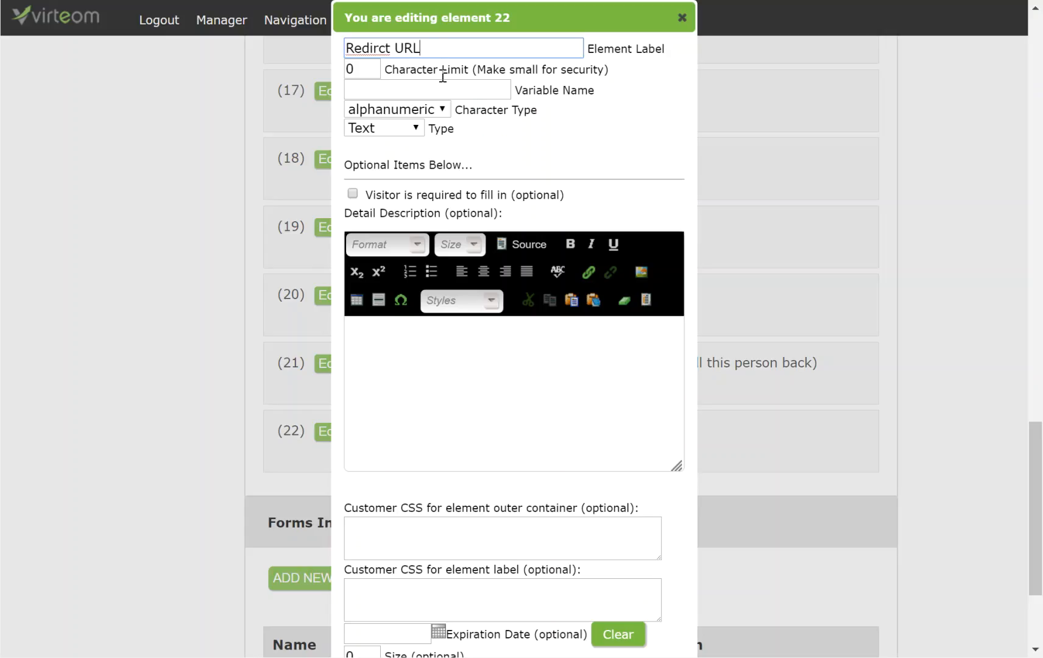
pyautogui.rightClick(374, 54)
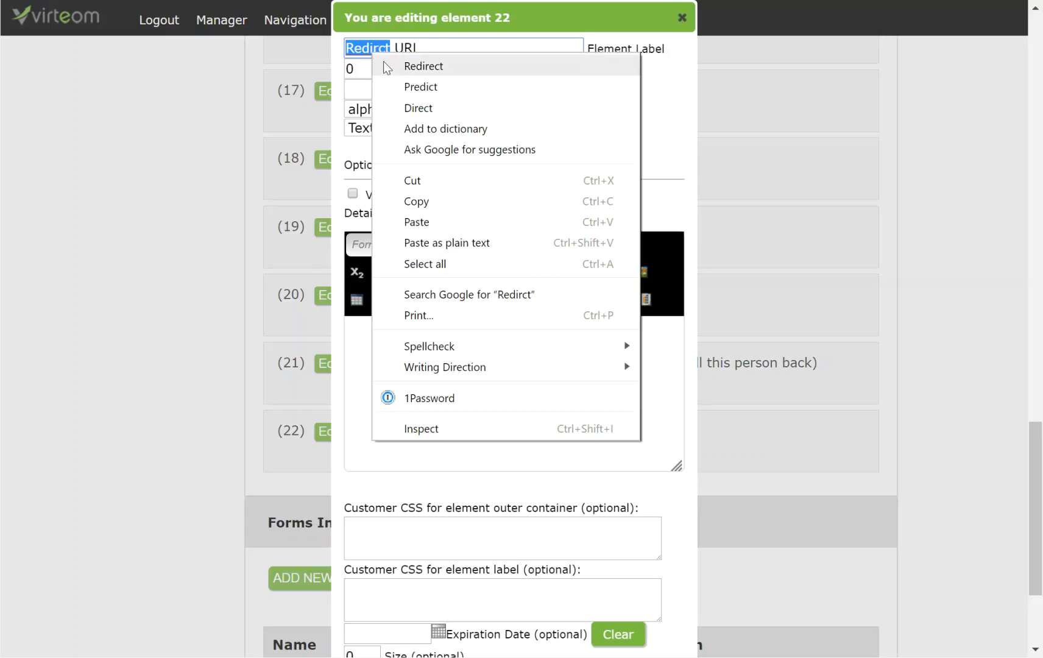
pyautogui.click(426, 65)
pyautogui.doubleClick(362, 71)
pyautogui.write('100')
pyautogui.press('Tab')
pyautogui.write('redirect_url')
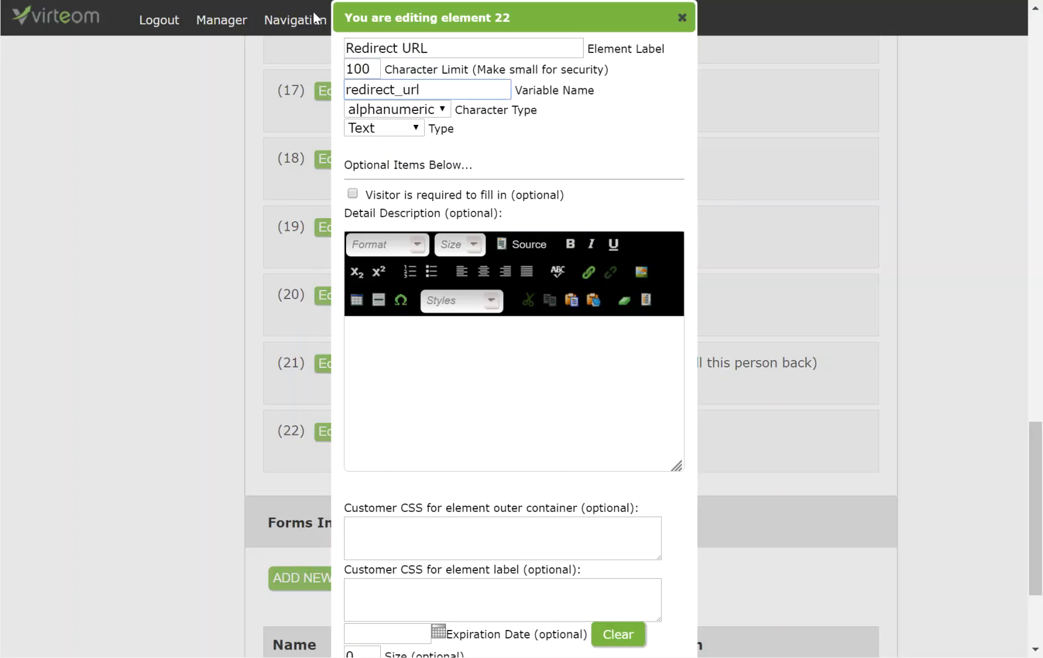
# Make the Redirect URL field Hidden, then save and close its editor.
pyautogui.click(379, 125)
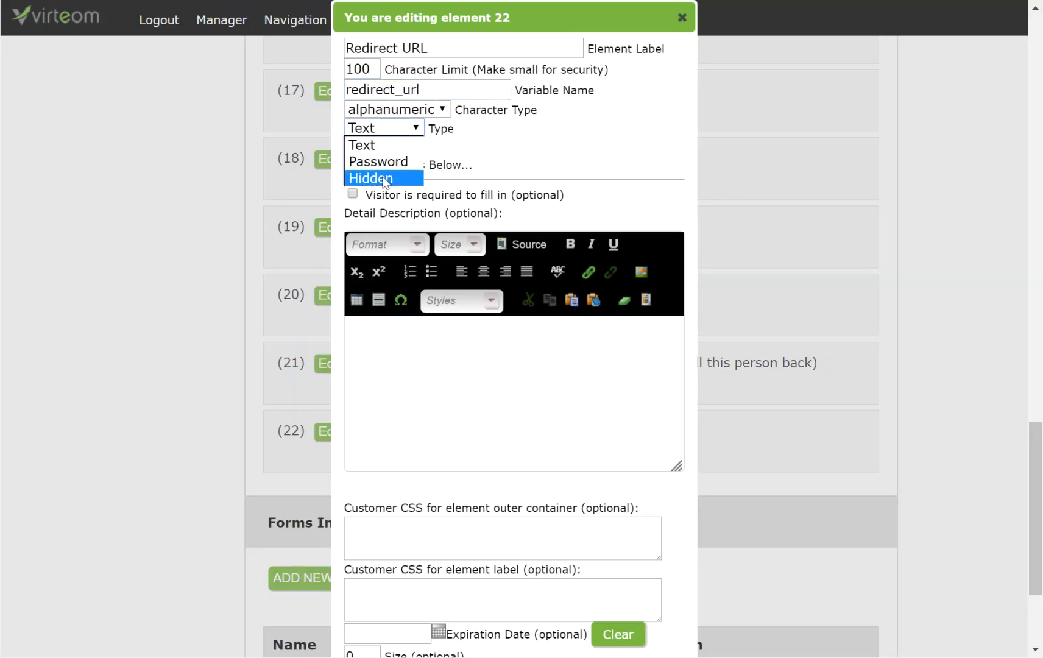
pyautogui.click(384, 178)
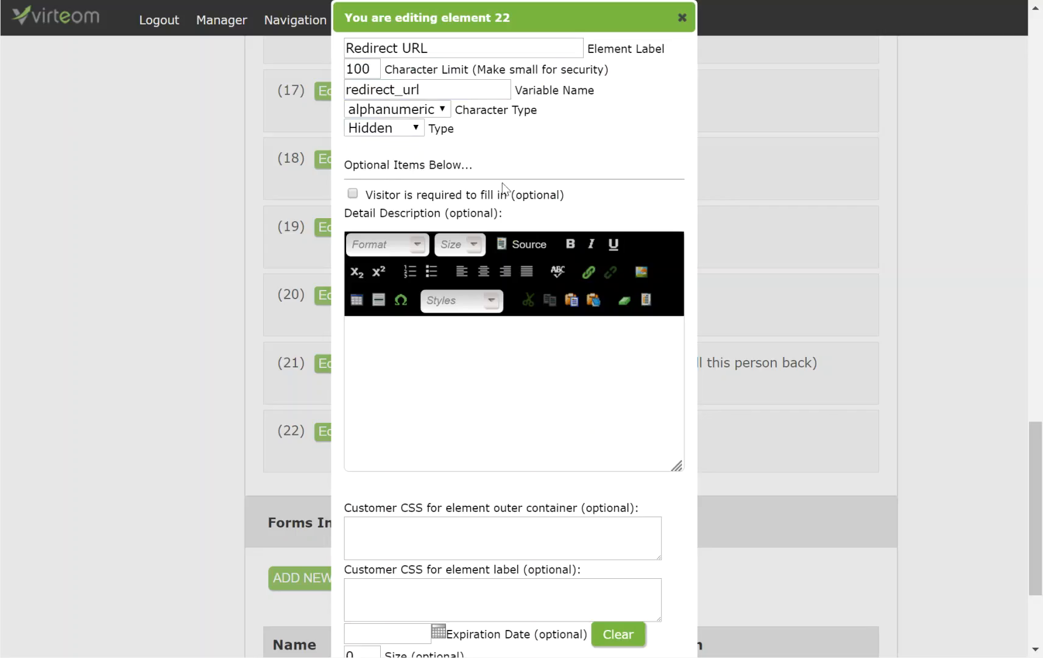
pyautogui.scroll(-3, 496, 155)
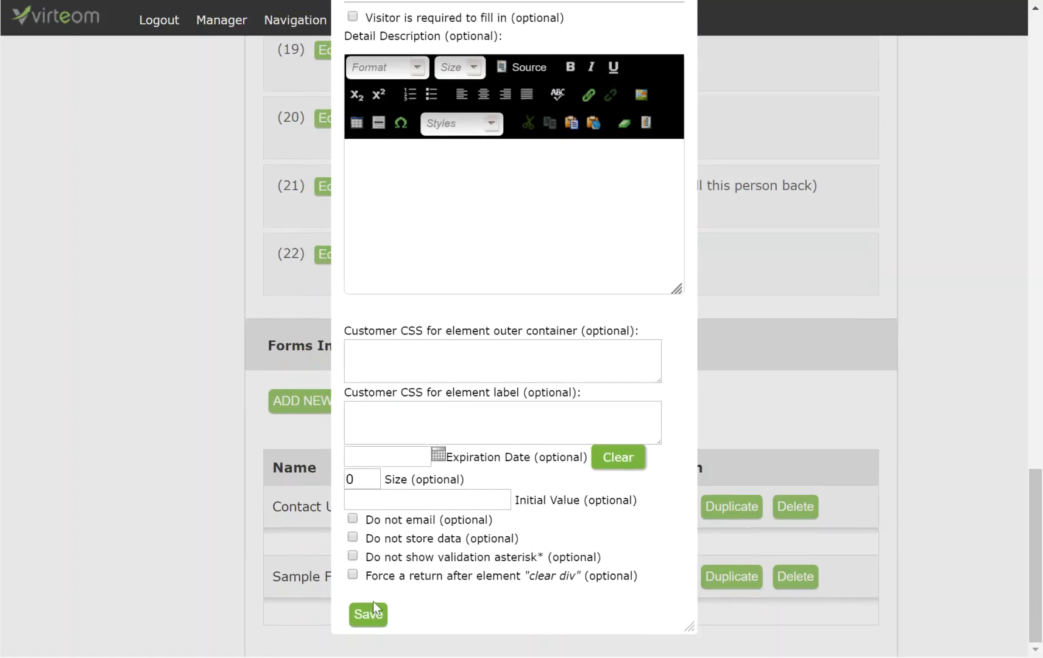
pyautogui.click(370, 616)
pyautogui.scroll(3, 529, 494)
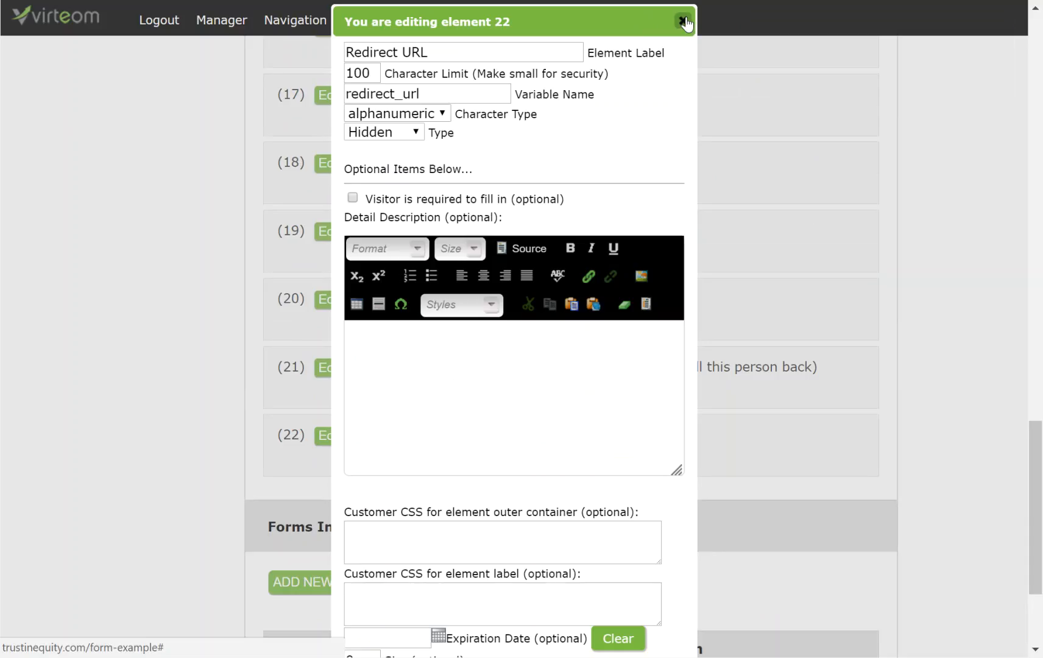
pyautogui.scroll(-3, 552, 361)
pyautogui.click(461, 503)
pyautogui.scroll(3, 670, 186)
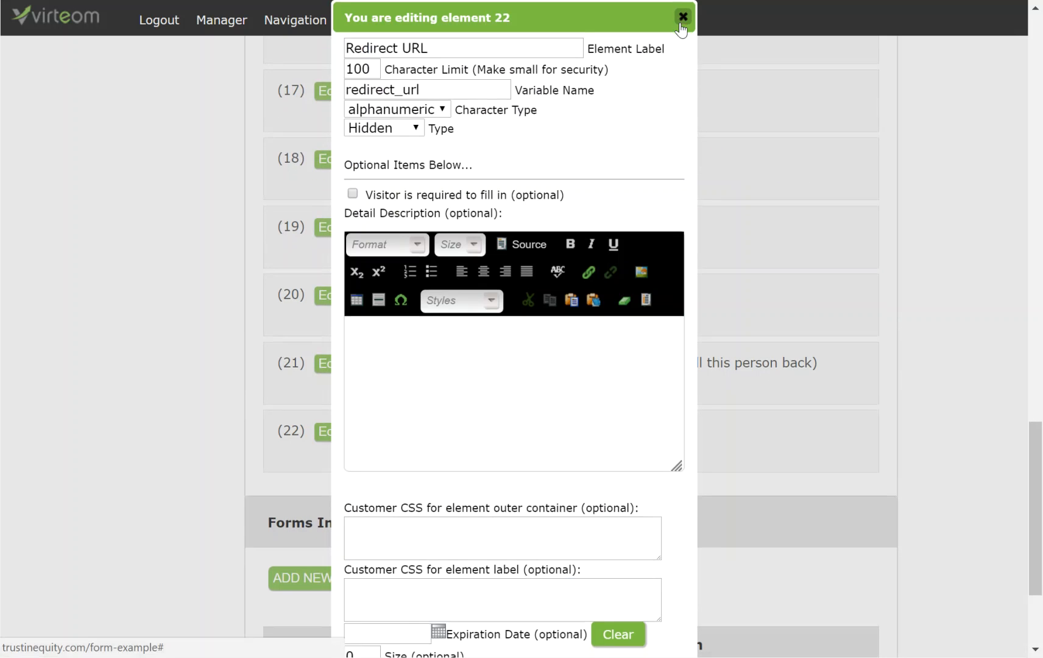
pyautogui.click(681, 23)
pyautogui.scroll(10, 805, 232)
pyautogui.scroll(15, 807, 235)
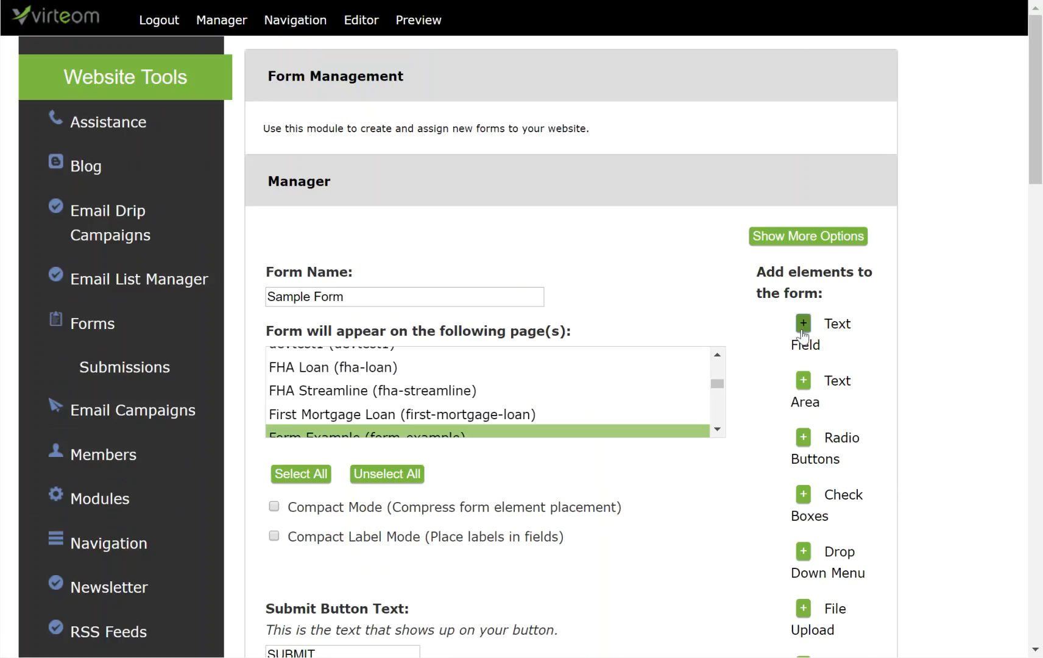
# Label element 23 'Redirect' with a 30-character limit and variable name redirect.
pyautogui.scroll(-15, 908, 333)
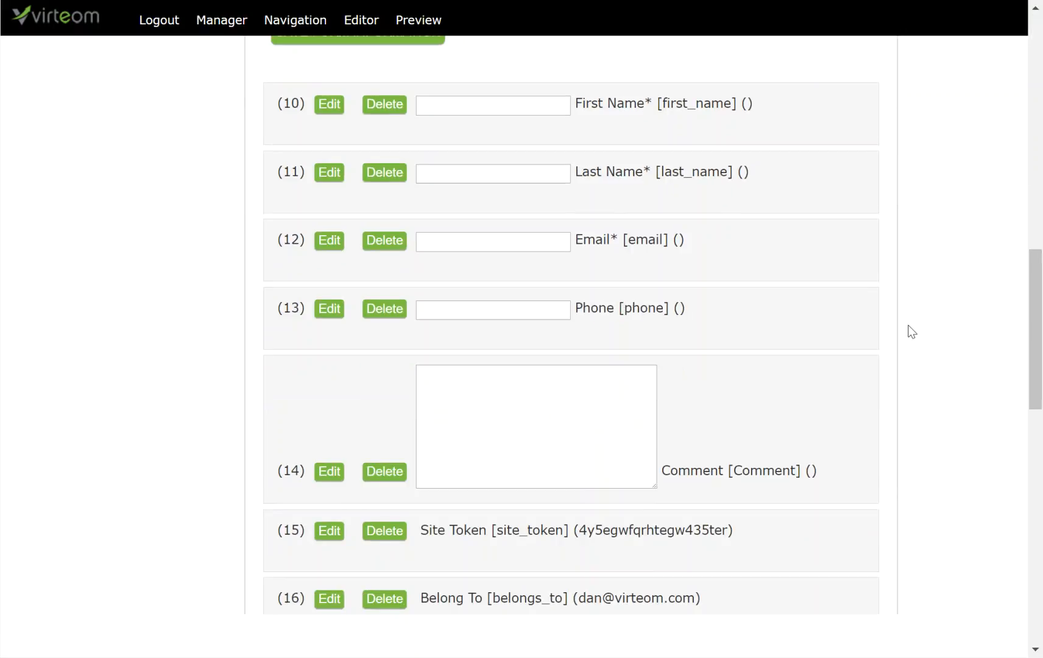
pyautogui.scroll(-10, 912, 333)
pyautogui.scroll(-3, 529, 395)
pyautogui.click(330, 229)
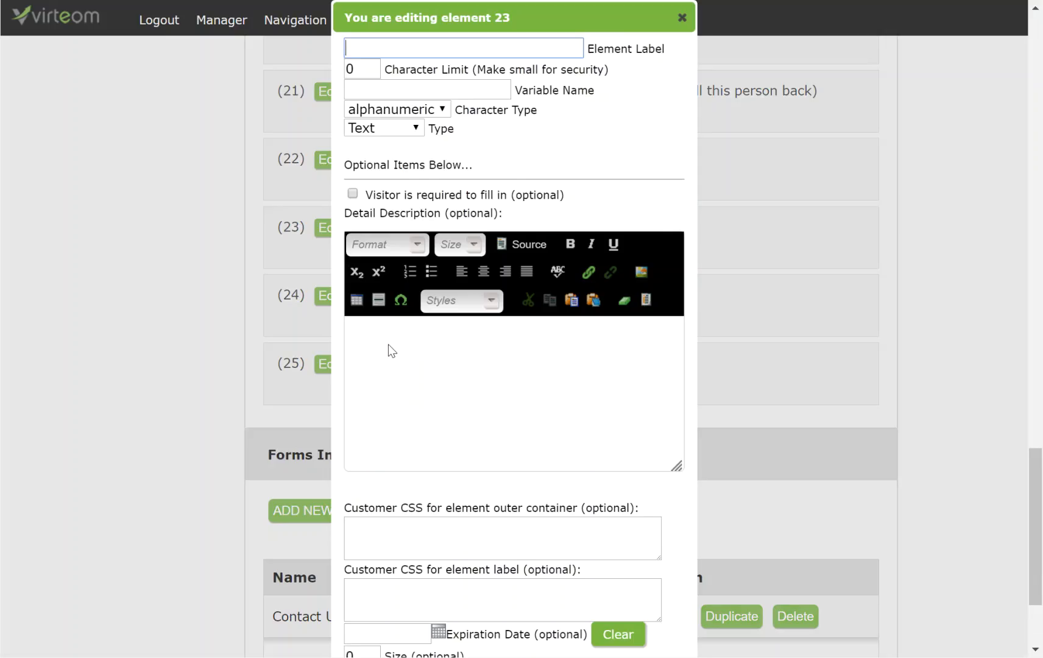
pyautogui.click(377, 45)
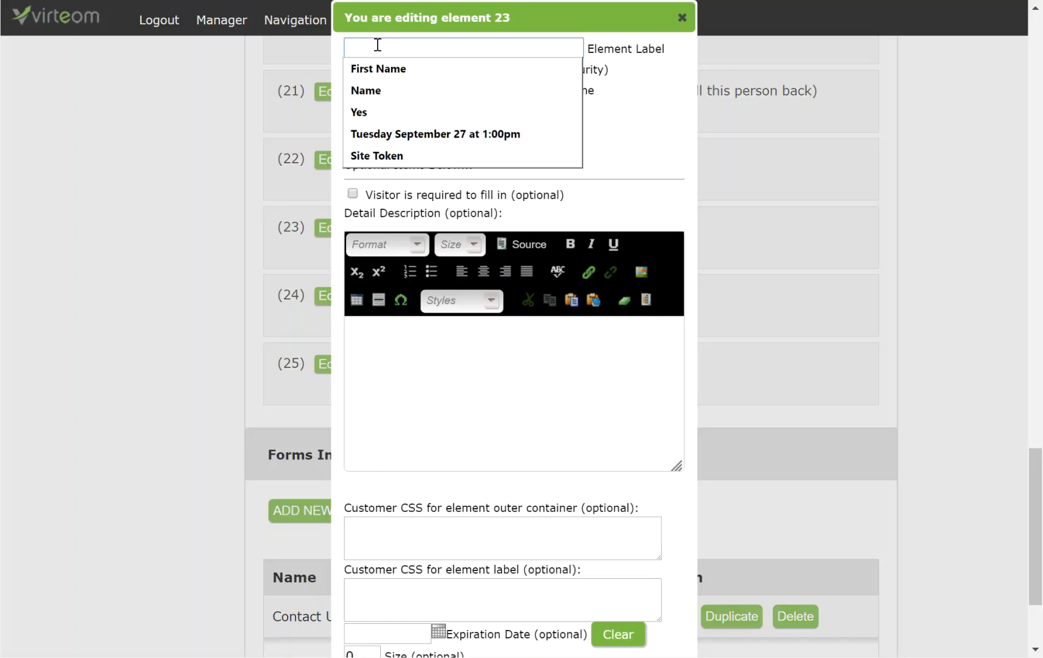
pyautogui.write('Redi')
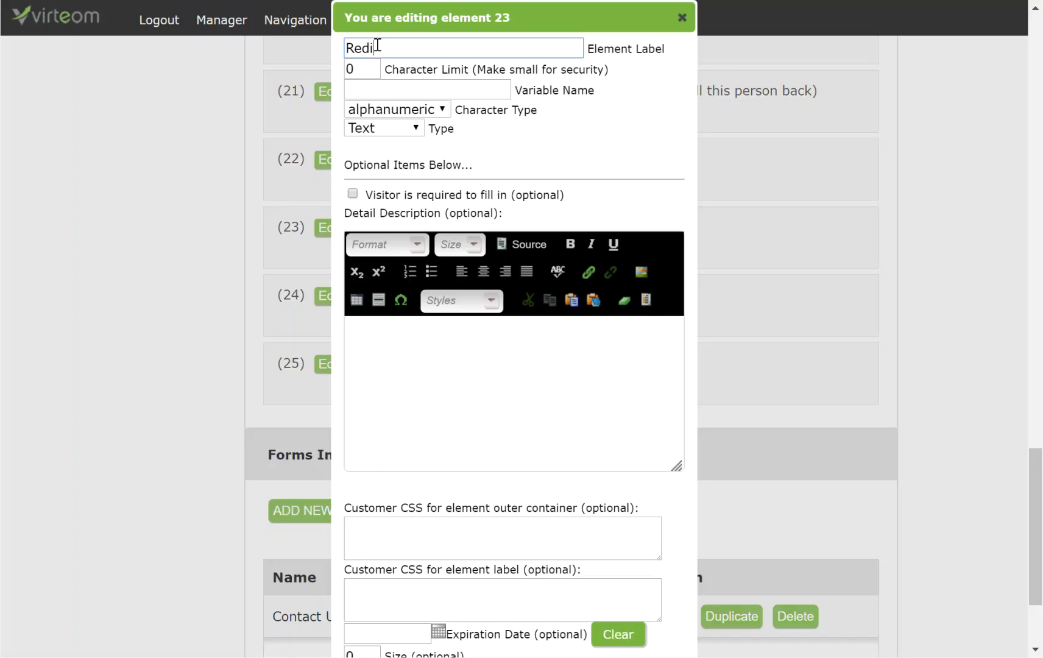
pyautogui.write('rect')
pyautogui.press('Tab')
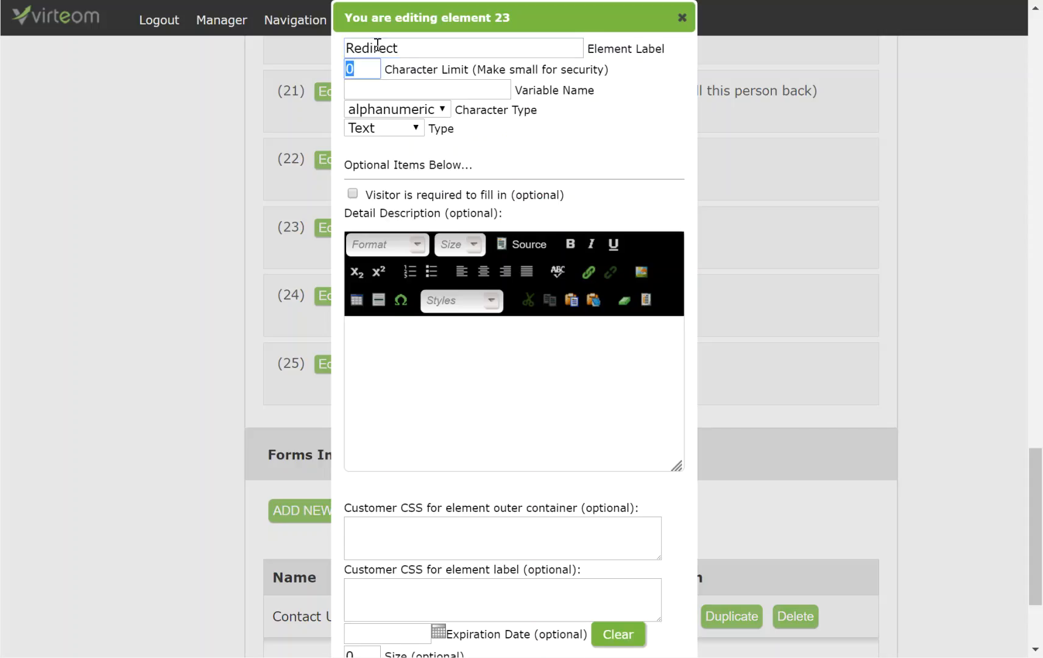
pyautogui.write('30')
pyautogui.press('Tab')
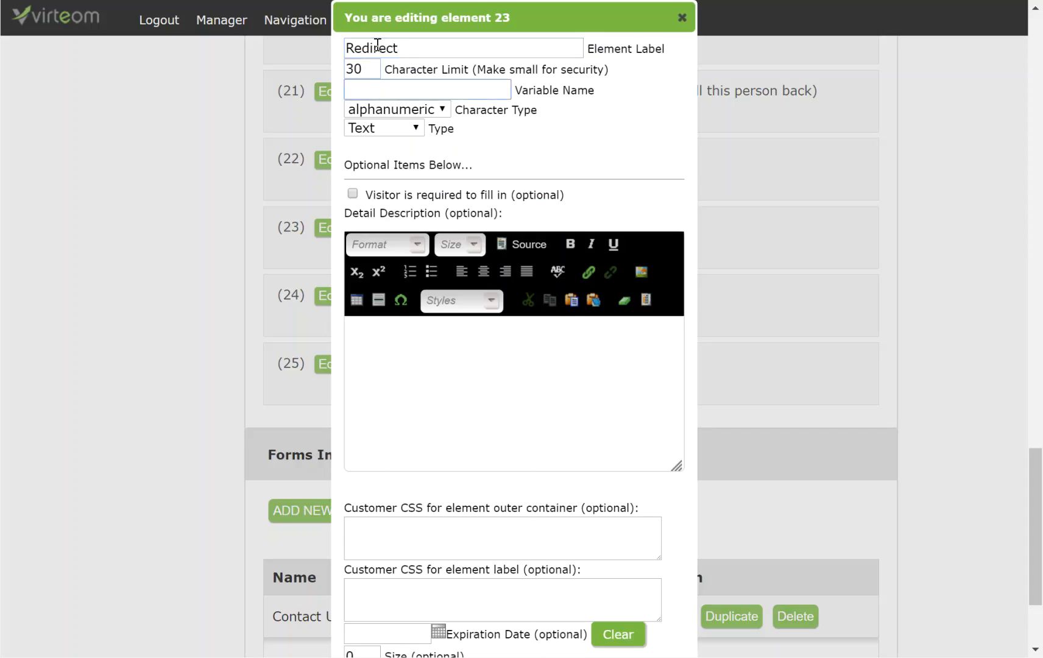
pyautogui.write('redirect')
# Give the Redirect field the initial value true and save it.
pyautogui.scroll(-3, 420, 564)
pyautogui.click(424, 525)
pyautogui.write('true')
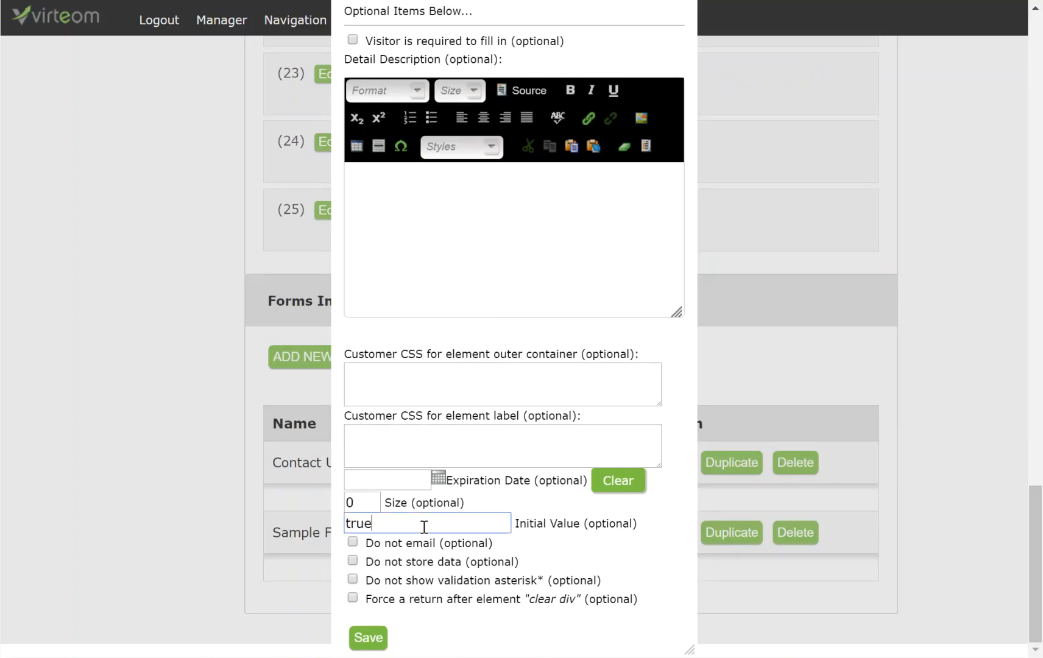
pyautogui.click(370, 642)
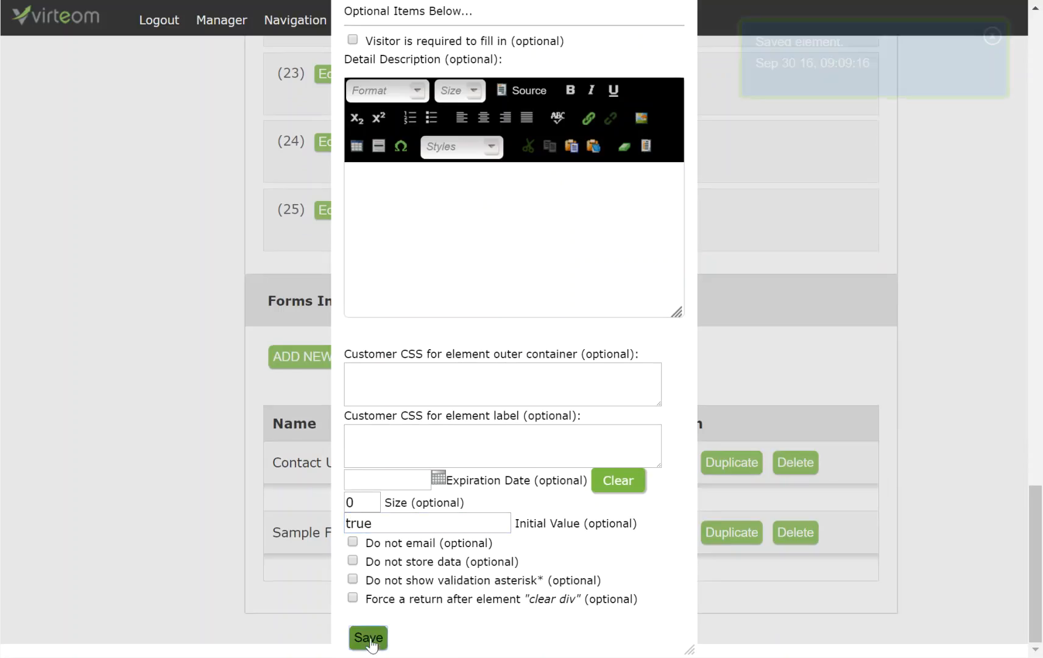
# Make Redirect a Hidden field, save and close it, then edit element 24.
pyautogui.scroll(6, 418, 451)
pyautogui.click(374, 340)
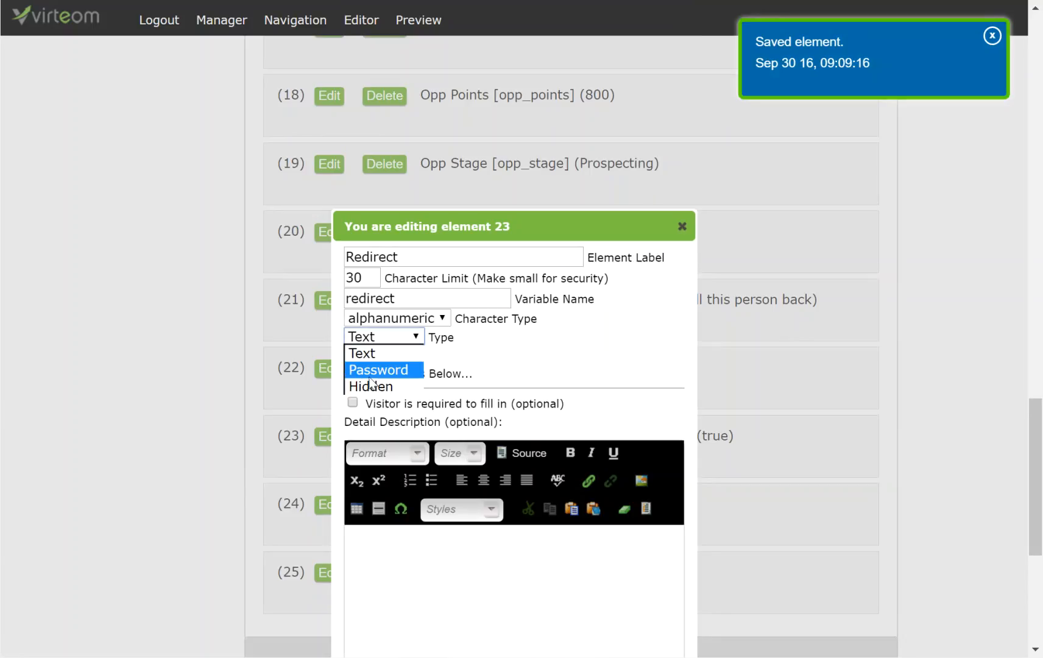
pyautogui.click(371, 387)
pyautogui.scroll(-6, 407, 501)
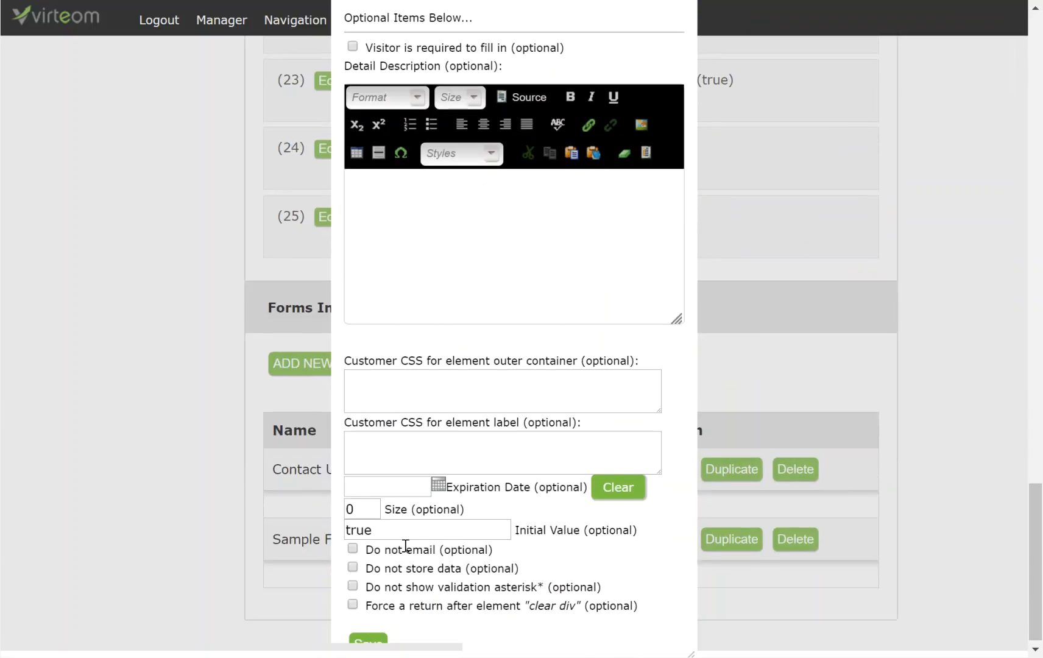
pyautogui.click(370, 638)
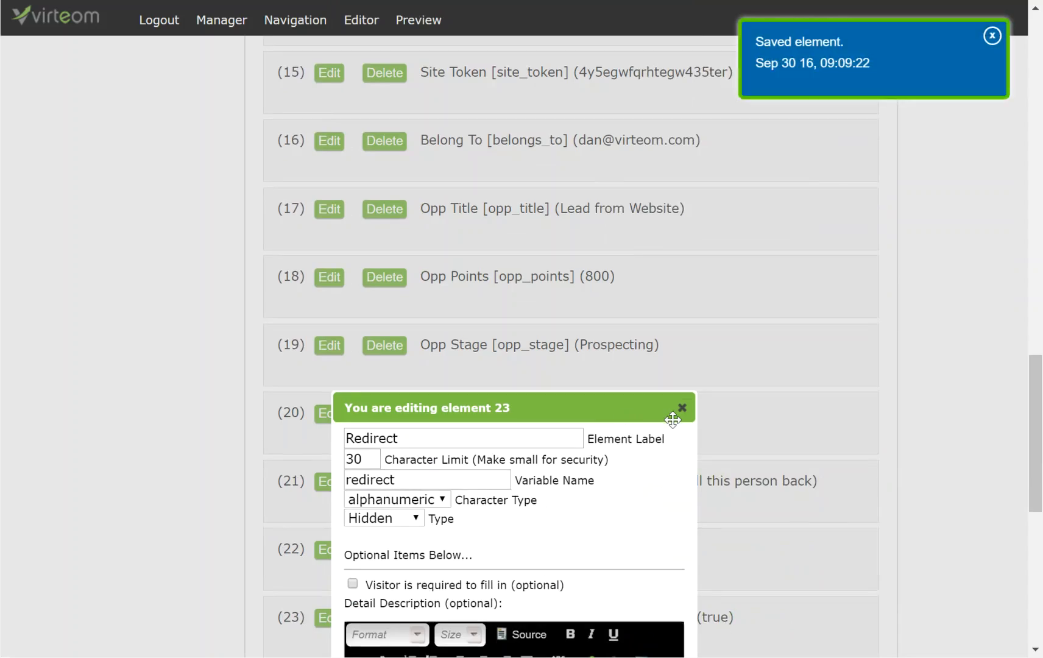
pyautogui.scroll(-6, 714, 452)
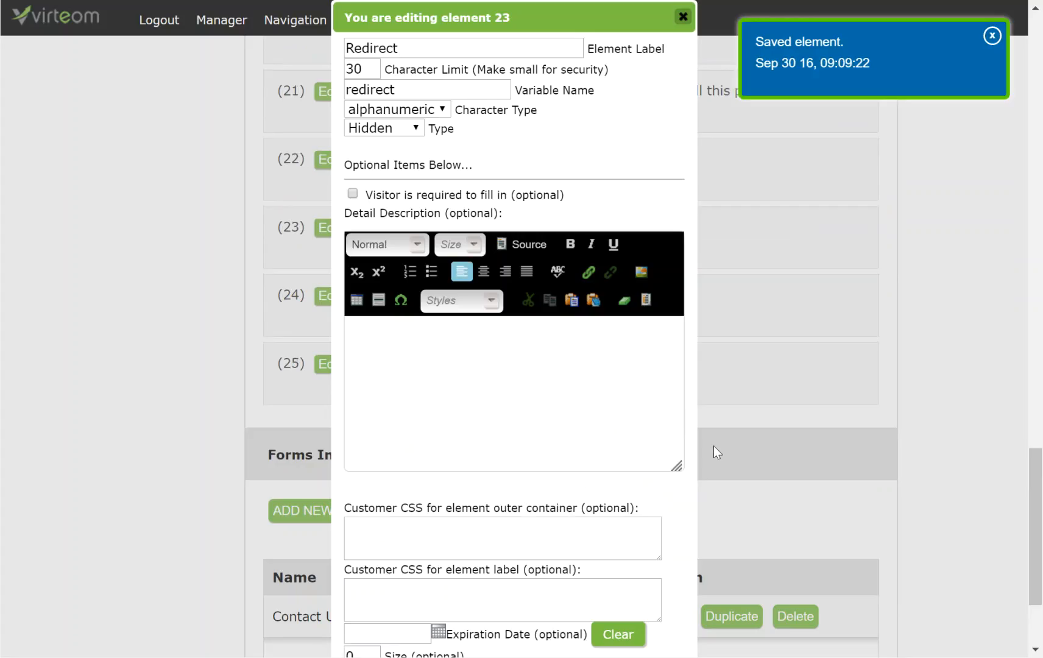
pyautogui.click(683, 16)
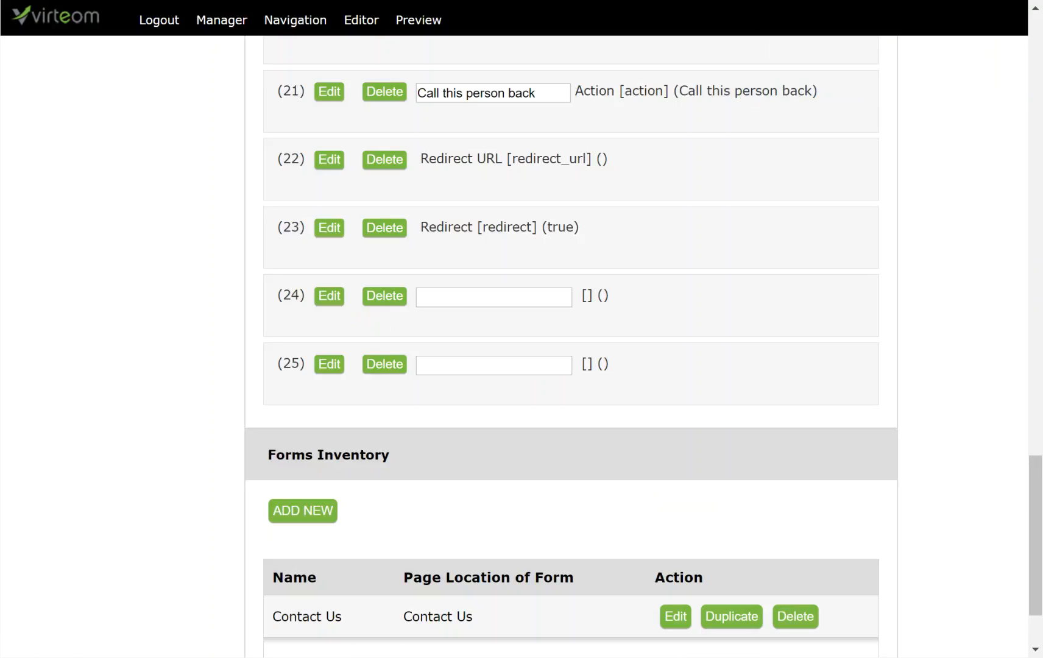
pyautogui.click(331, 297)
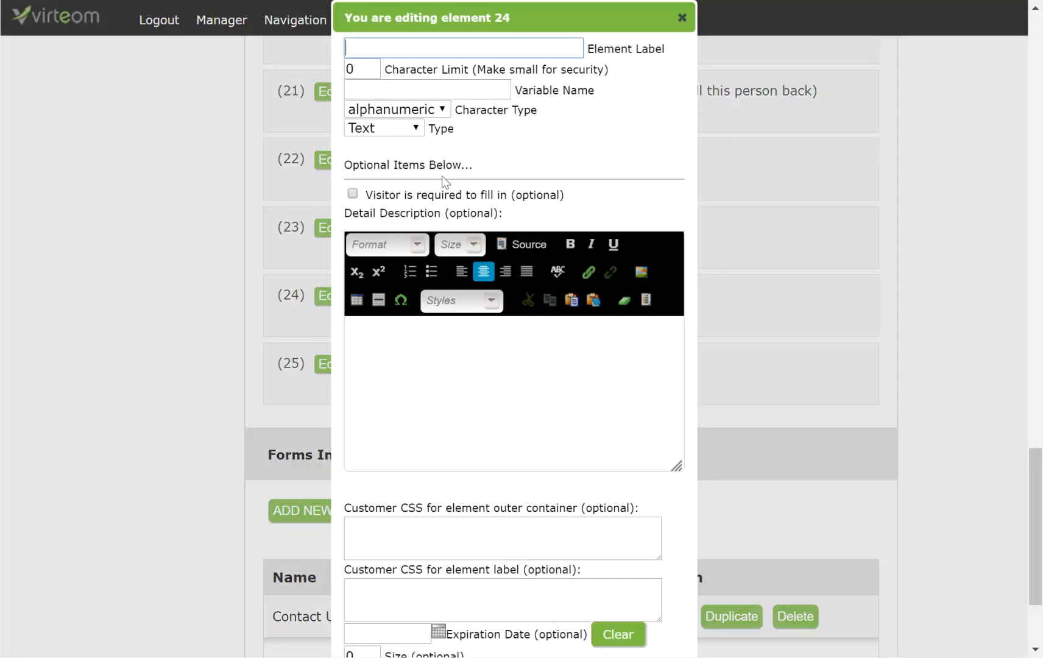
# Label element 24 'Time Difference' with a 100-character limit and variable name time_difference.
pyautogui.click(416, 50)
pyautogui.write('Time Difference')
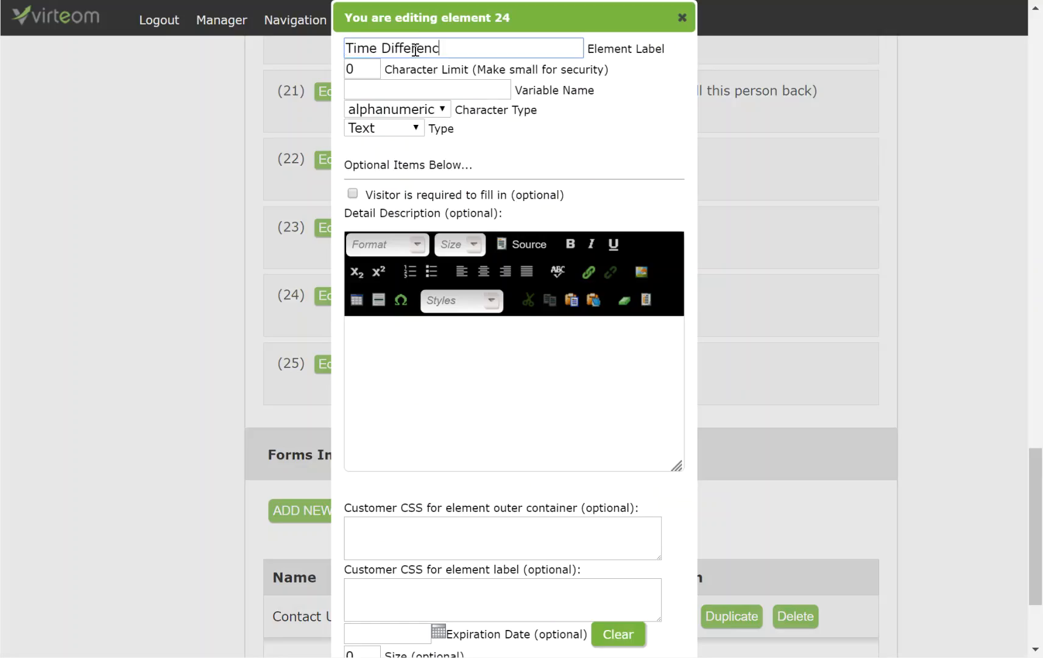
pyautogui.press('Tab')
pyautogui.write('400')
pyautogui.press('BackSpace')
pyautogui.press('BackSpace')
pyautogui.press('BackSpace')
pyautogui.write('100')
pyautogui.press('Tab')
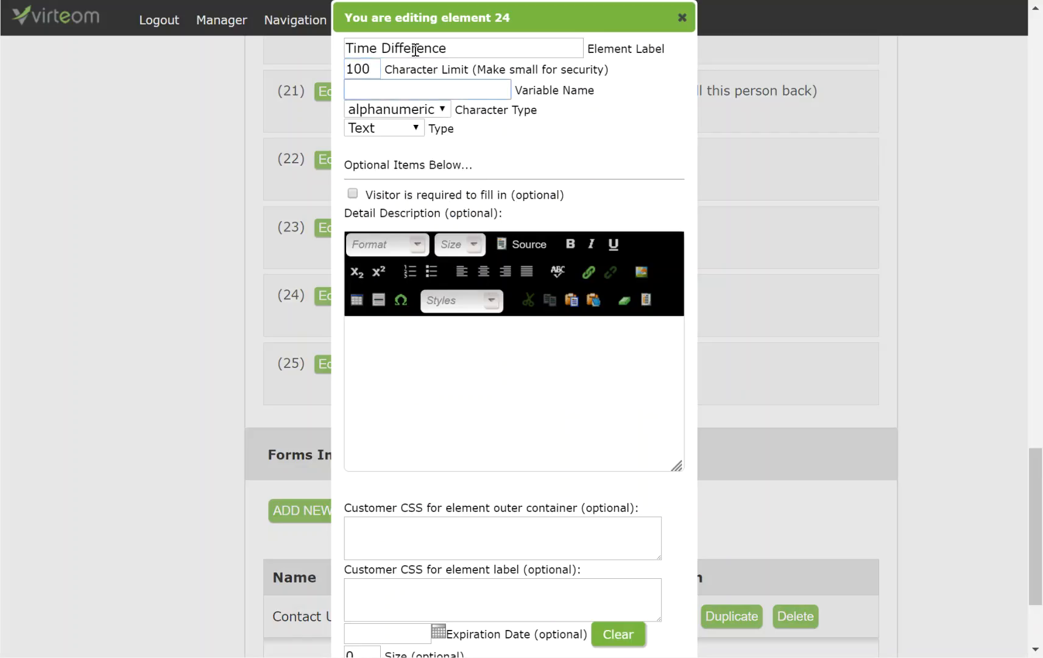
pyautogui.write('tr')
pyautogui.write('ime_')
pyautogui.write('diff')
pyautogui.write('erence')
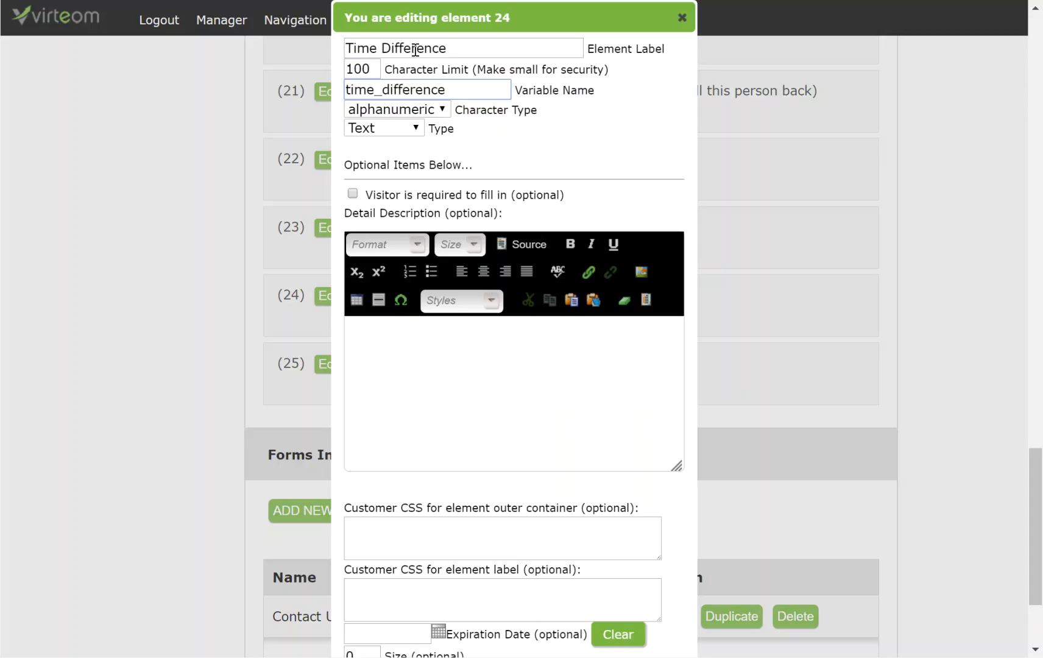
# Make Time Difference hidden with initial value 84000, then save and close its editor.
pyautogui.click(408, 129)
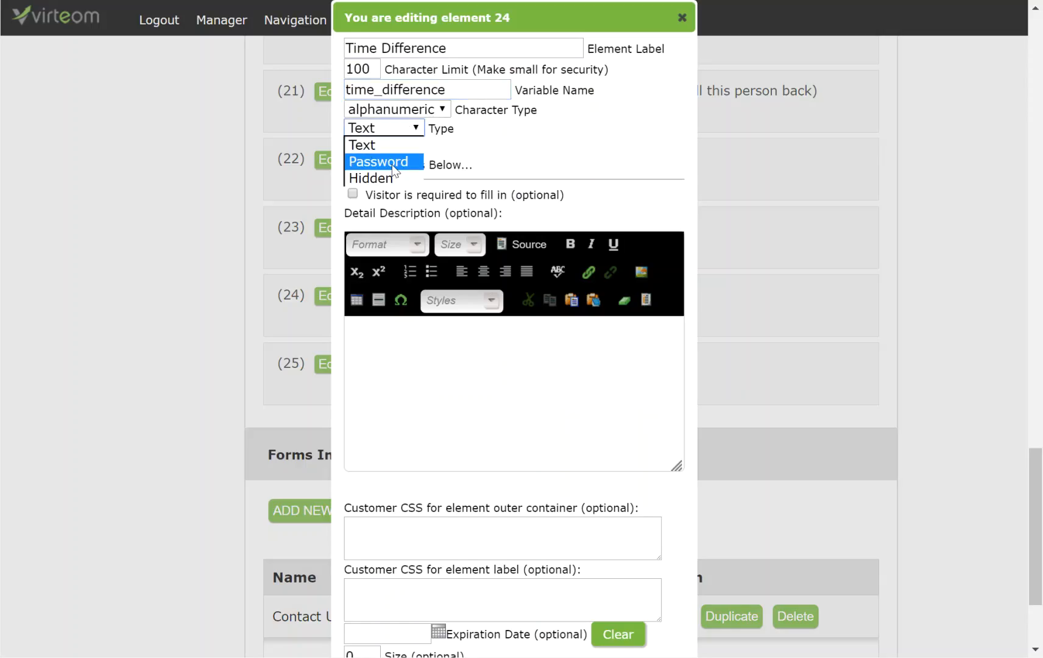
pyautogui.click(392, 179)
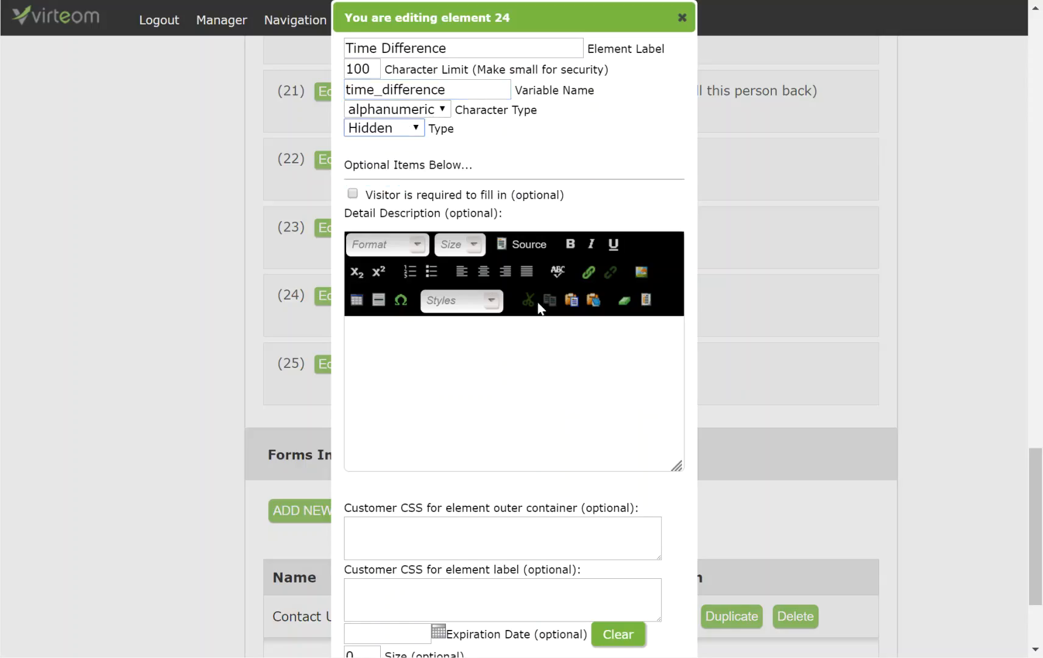
pyautogui.scroll(-3, 537, 586)
pyautogui.click(445, 524)
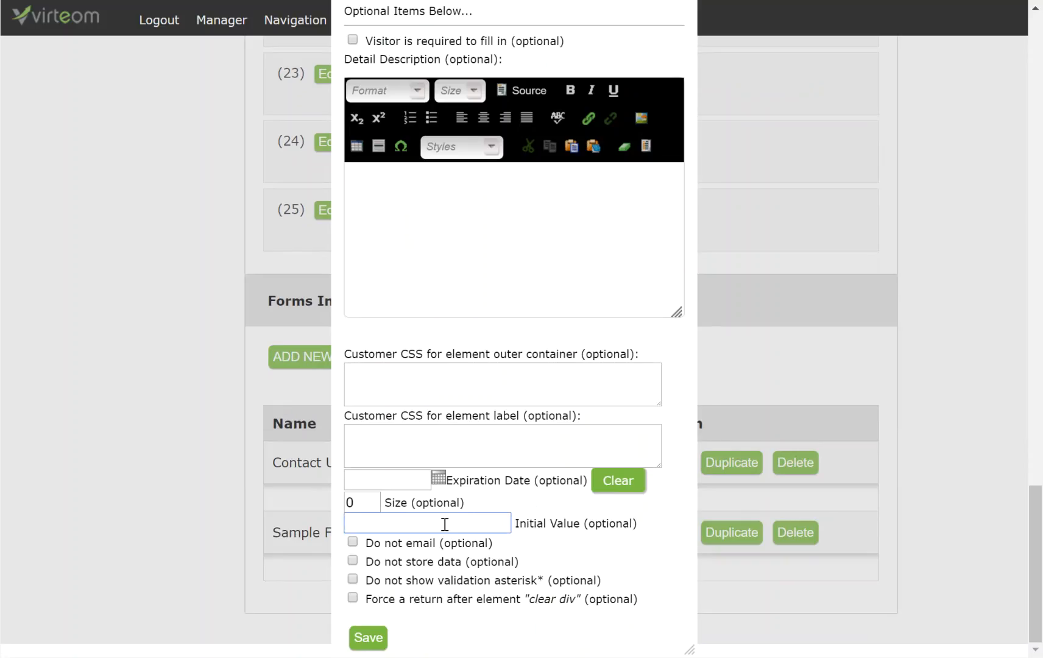
pyautogui.write('84000')
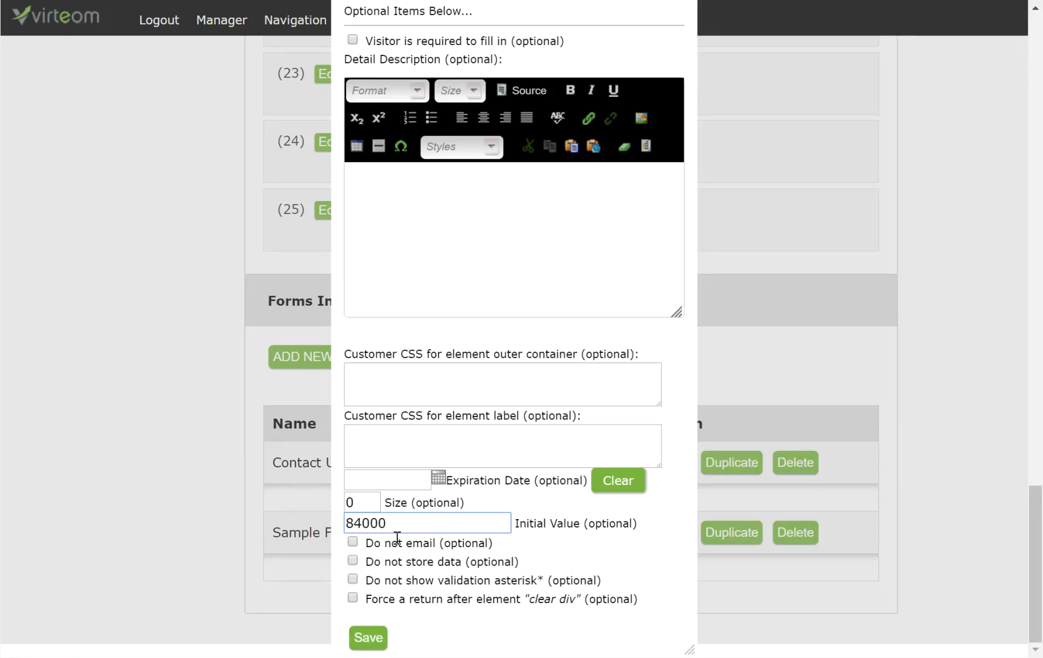
pyautogui.click(373, 638)
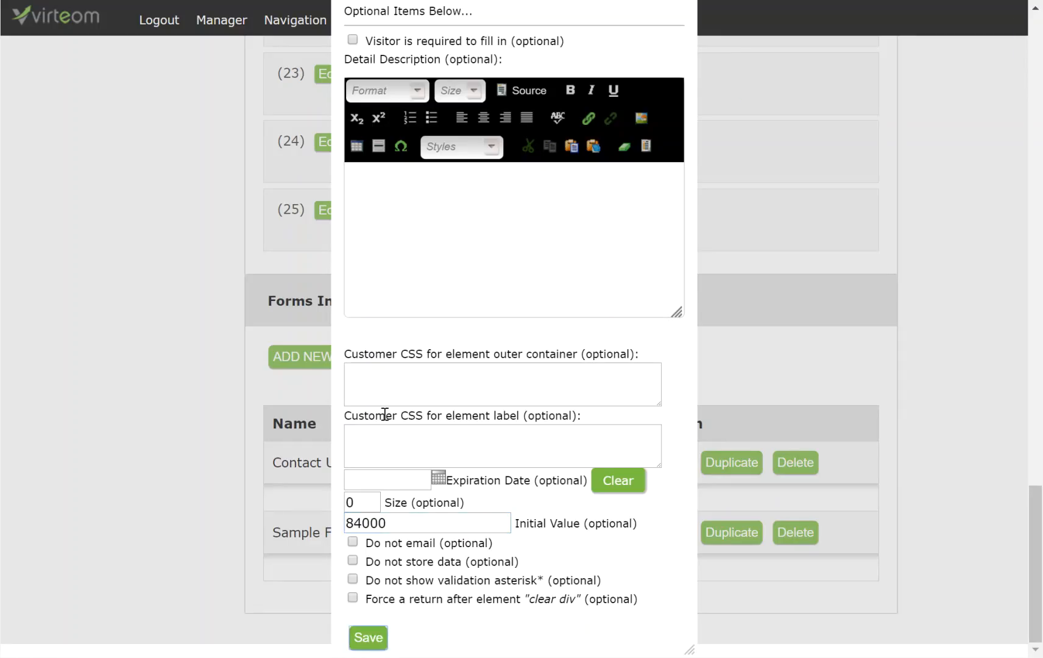
pyautogui.scroll(3, 524, 312)
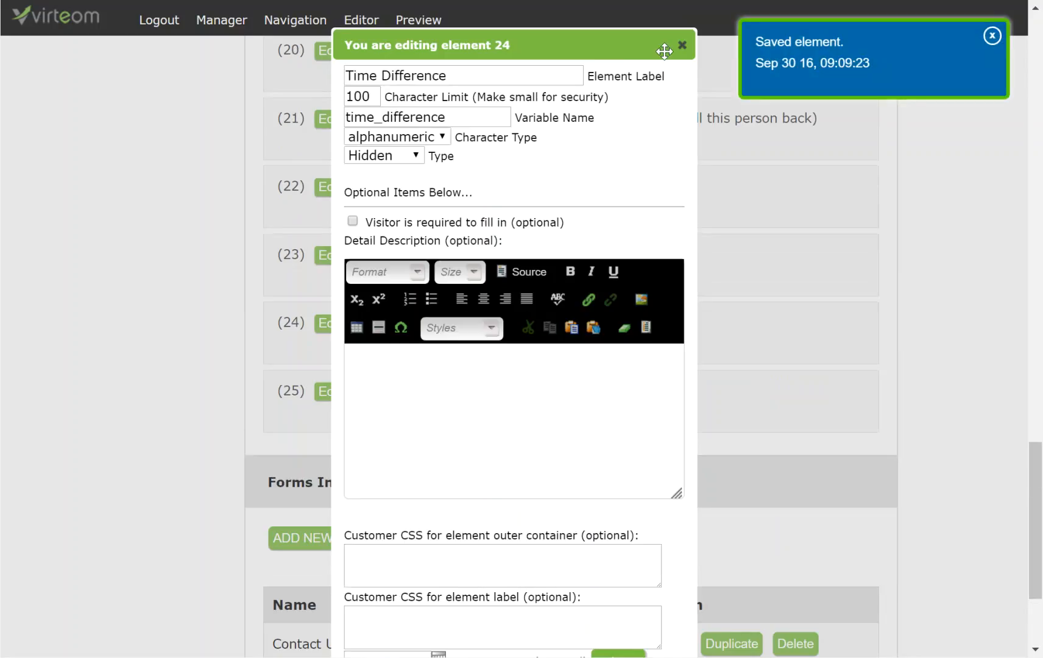
pyautogui.scroll(-1, 690, 42)
pyautogui.click(683, 18)
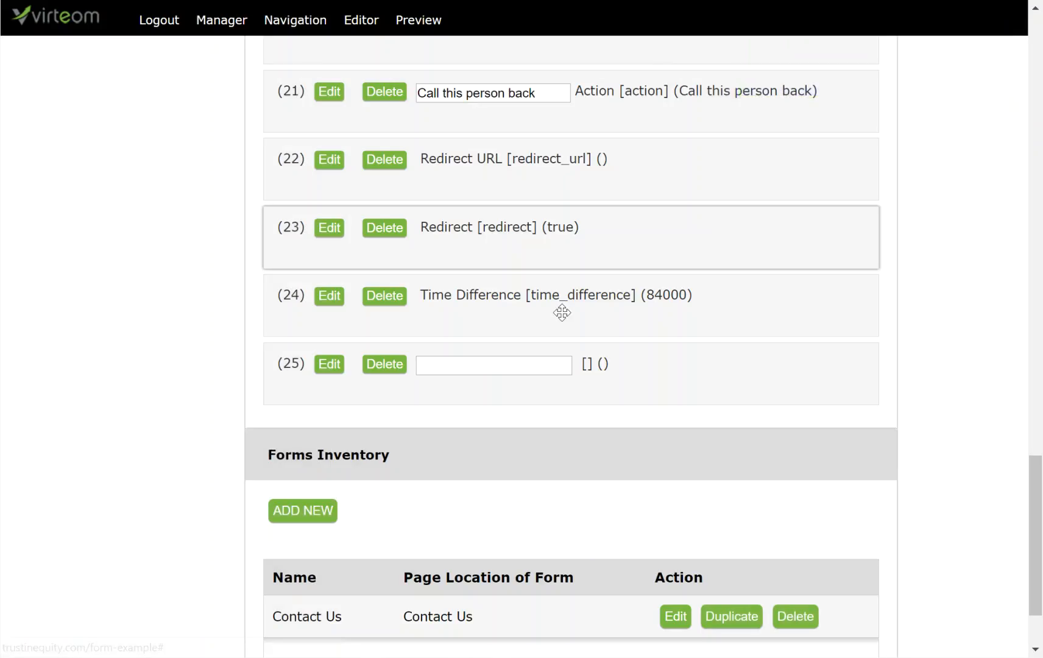
# Delete the empty form element 25.
pyautogui.click(382, 372)
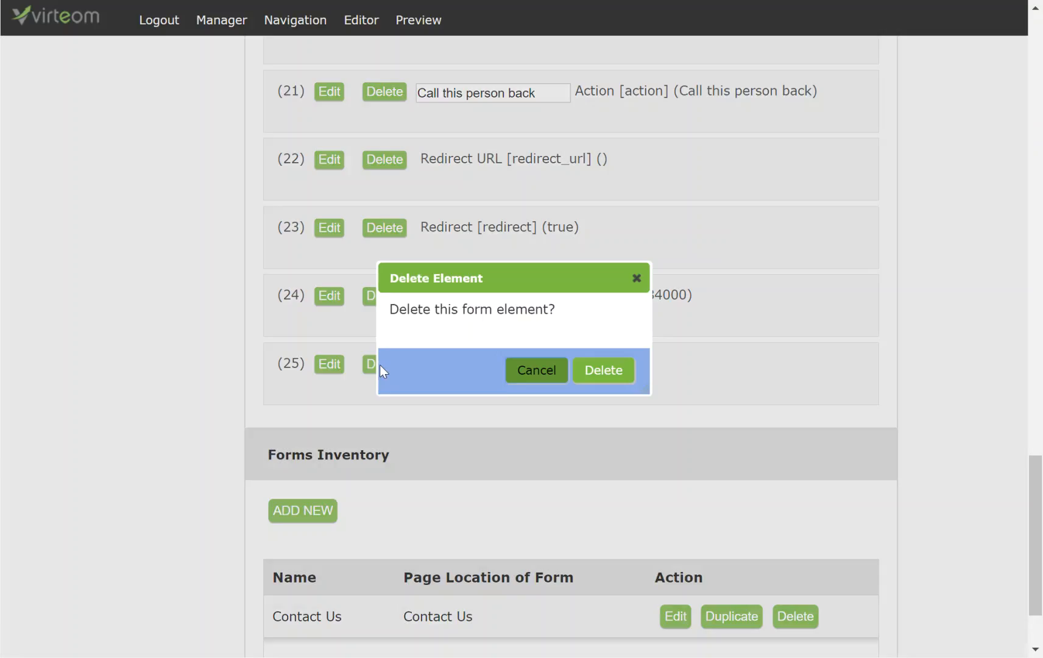
pyautogui.click(598, 374)
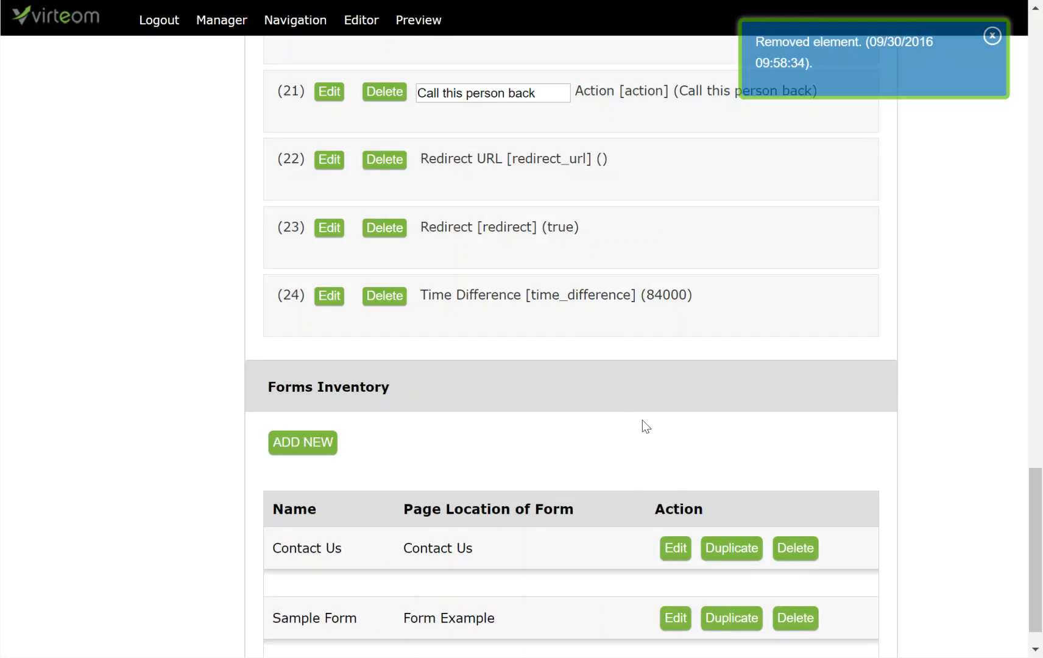
pyautogui.scroll(7, 642, 419)
pyautogui.scroll(-1, 642, 420)
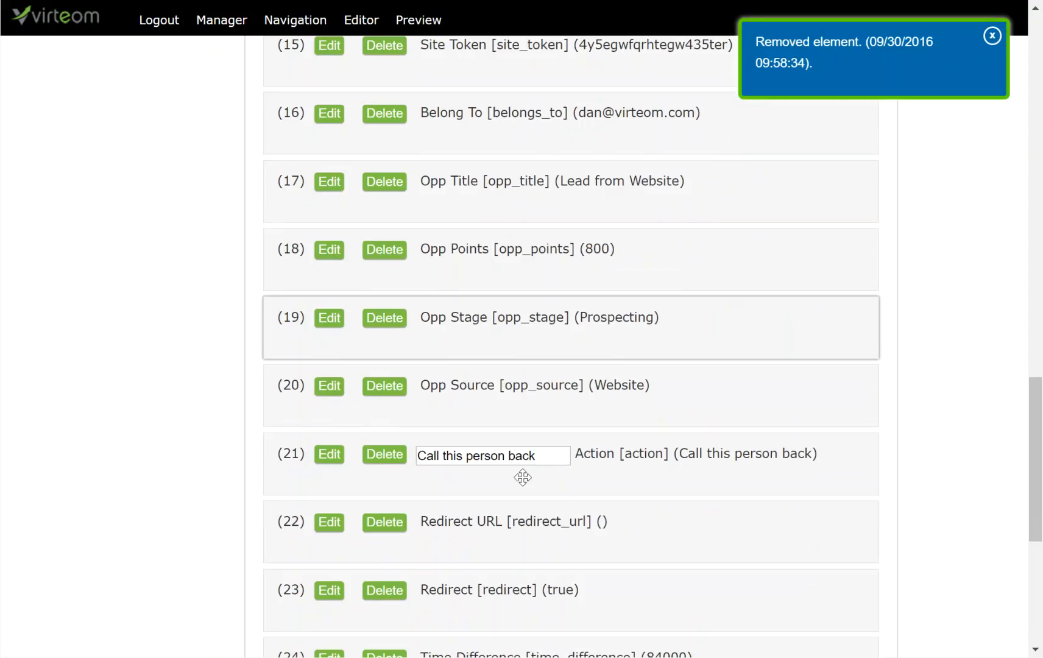
pyautogui.moveTo(446, 456); pyautogui.dragTo(545, 452)
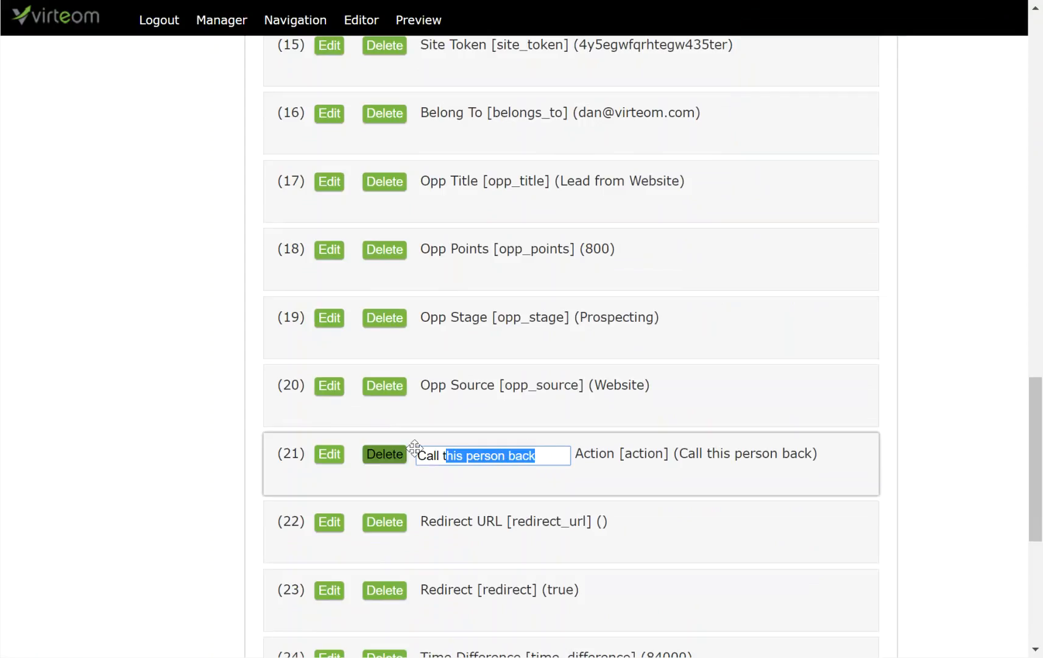
# Change element 21 'Action' to a Hidden field type and save it.
pyautogui.click(331, 460)
pyautogui.click(393, 128)
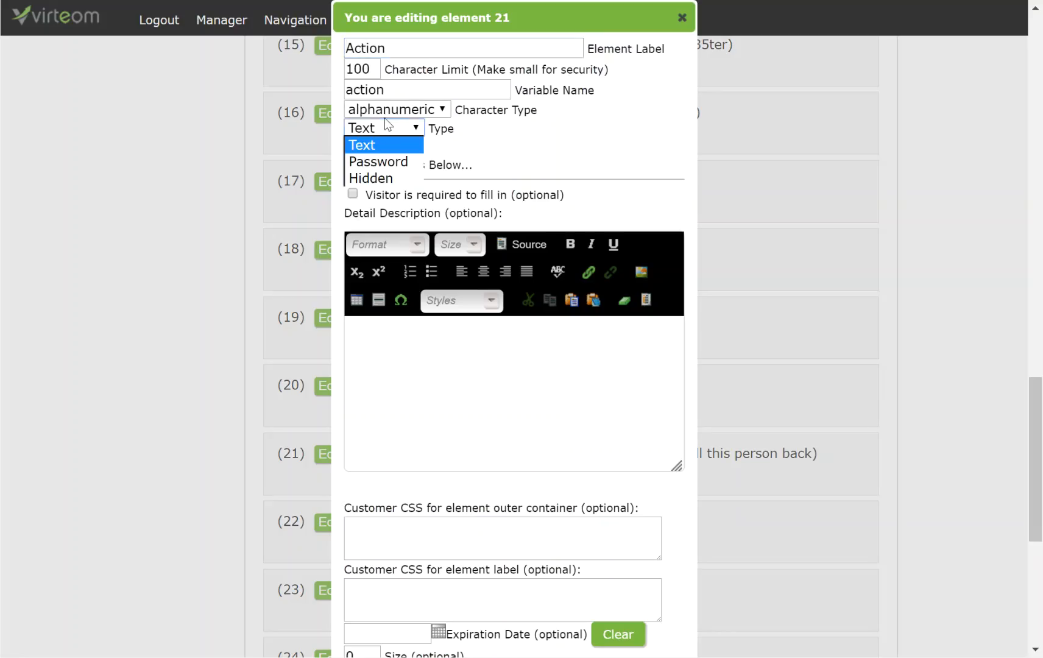
pyautogui.click(373, 178)
pyautogui.scroll(-3, 504, 588)
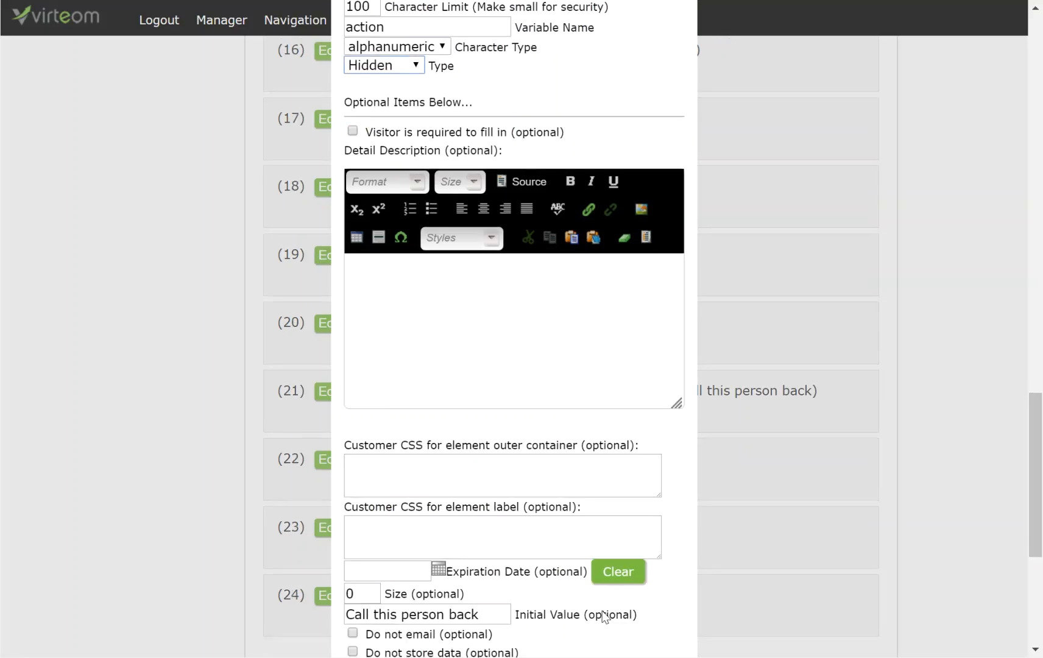
pyautogui.click(367, 610)
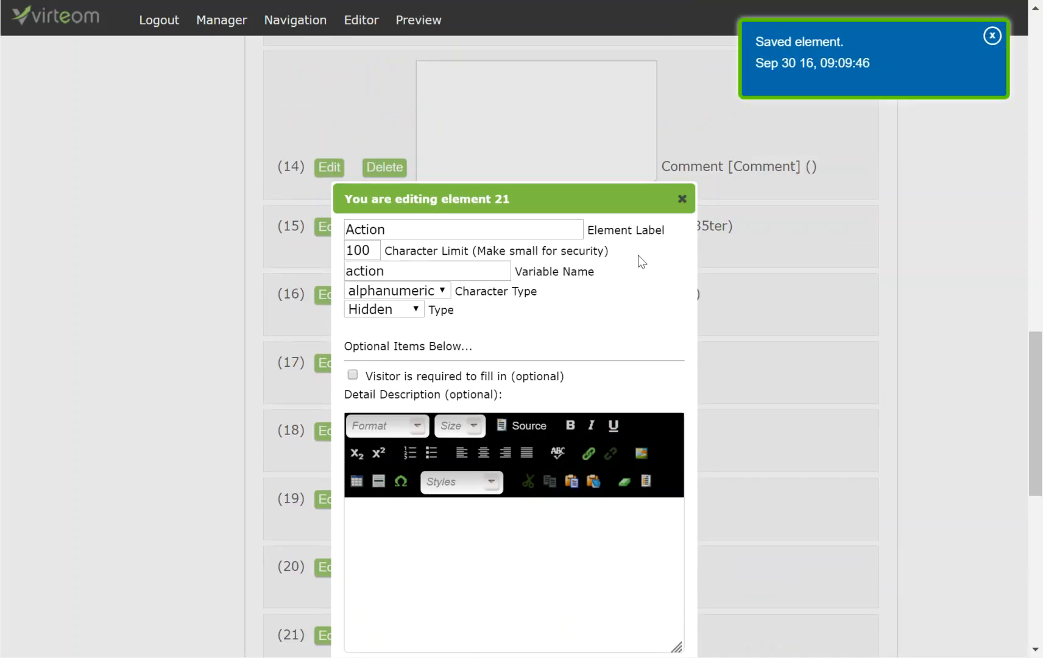
pyautogui.scroll(-3, 674, 201)
pyautogui.click(682, 16)
pyautogui.scroll(-2, 594, 484)
pyautogui.scroll(4, 594, 484)
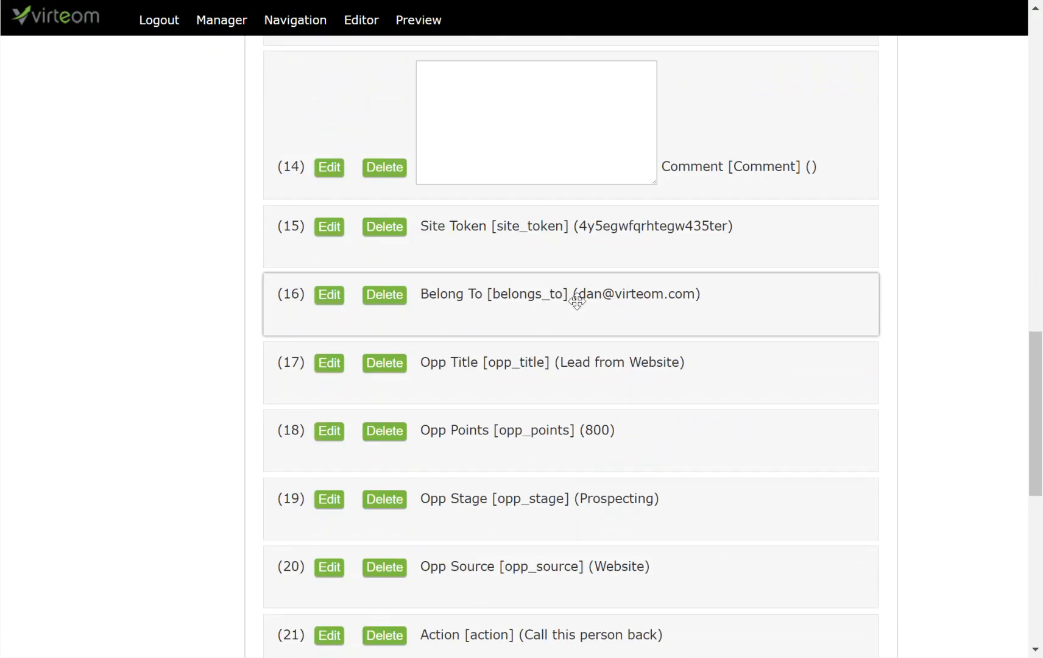
pyautogui.scroll(5, 641, 301)
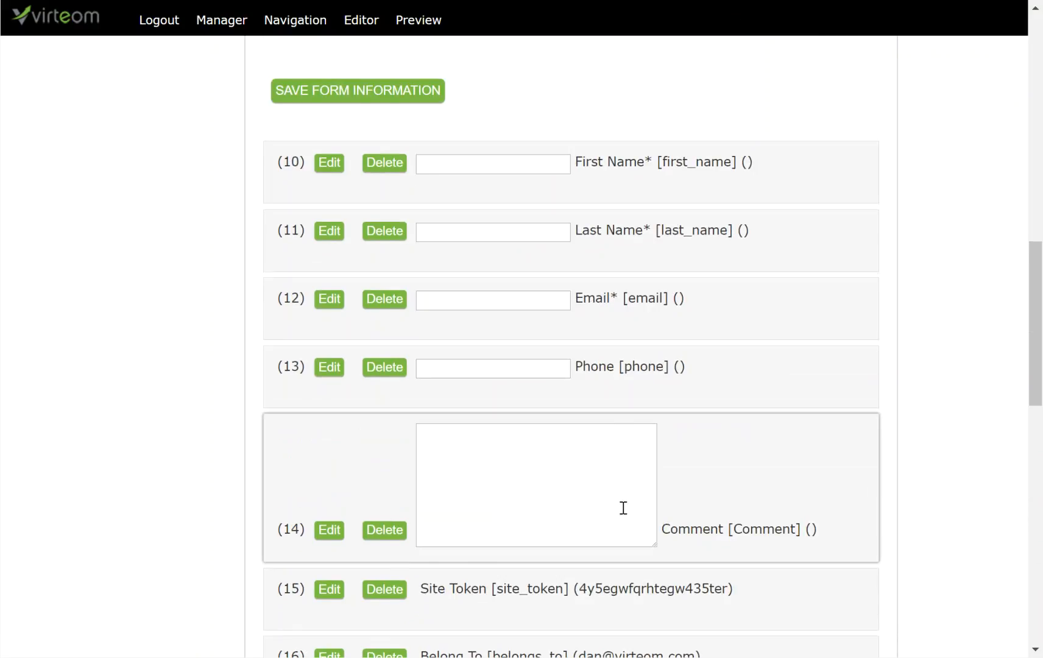
pyautogui.scroll(-2, 623, 506)
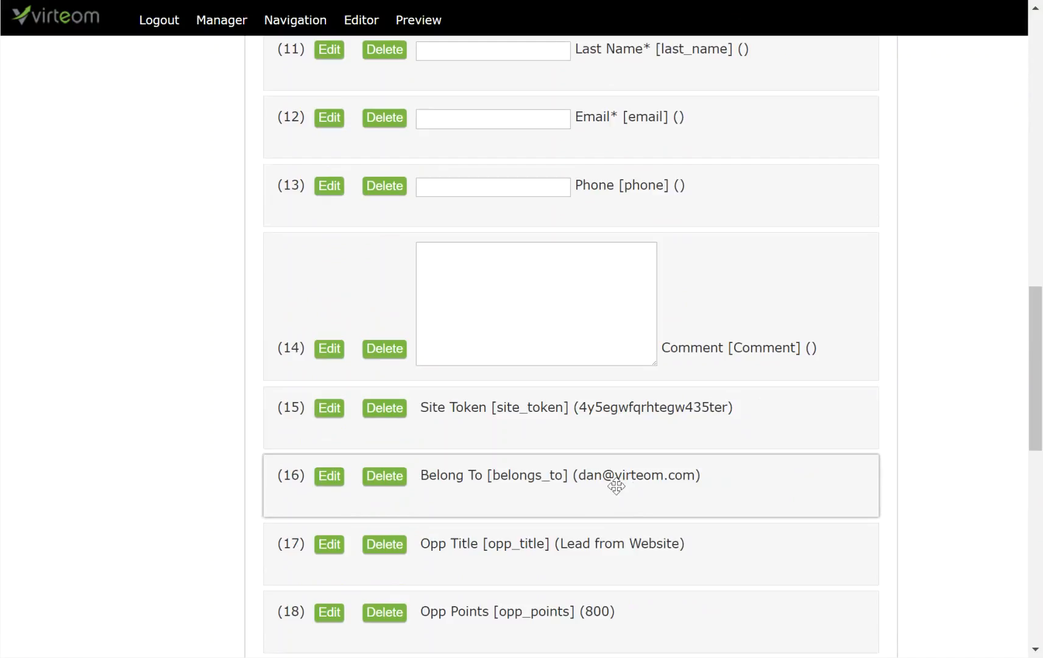
pyautogui.scroll(-1, 681, 490)
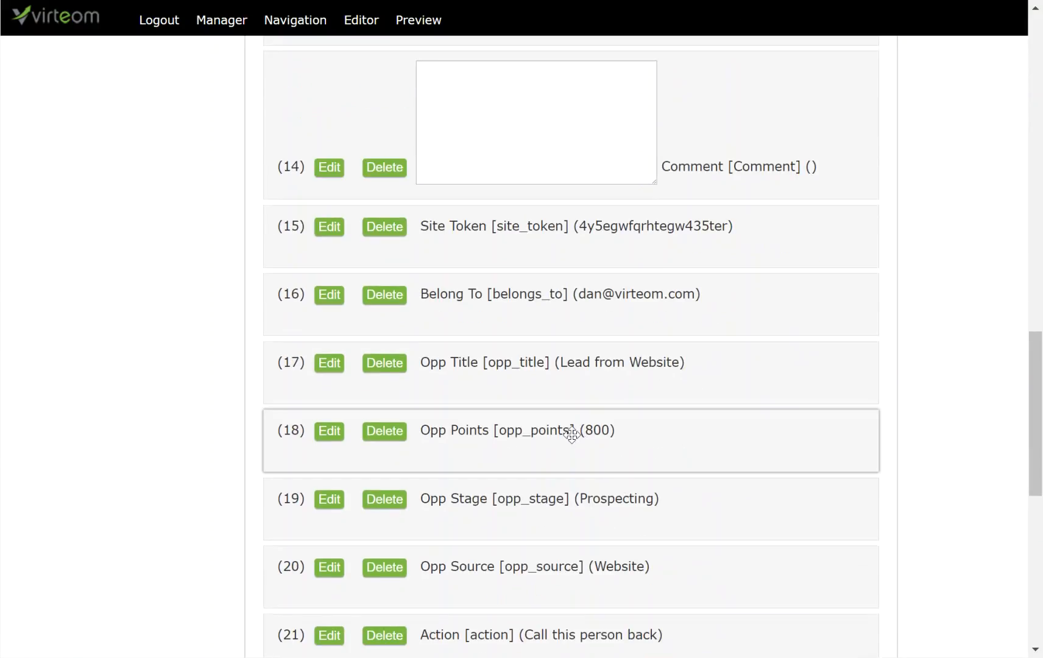
pyautogui.scroll(-1, 647, 470)
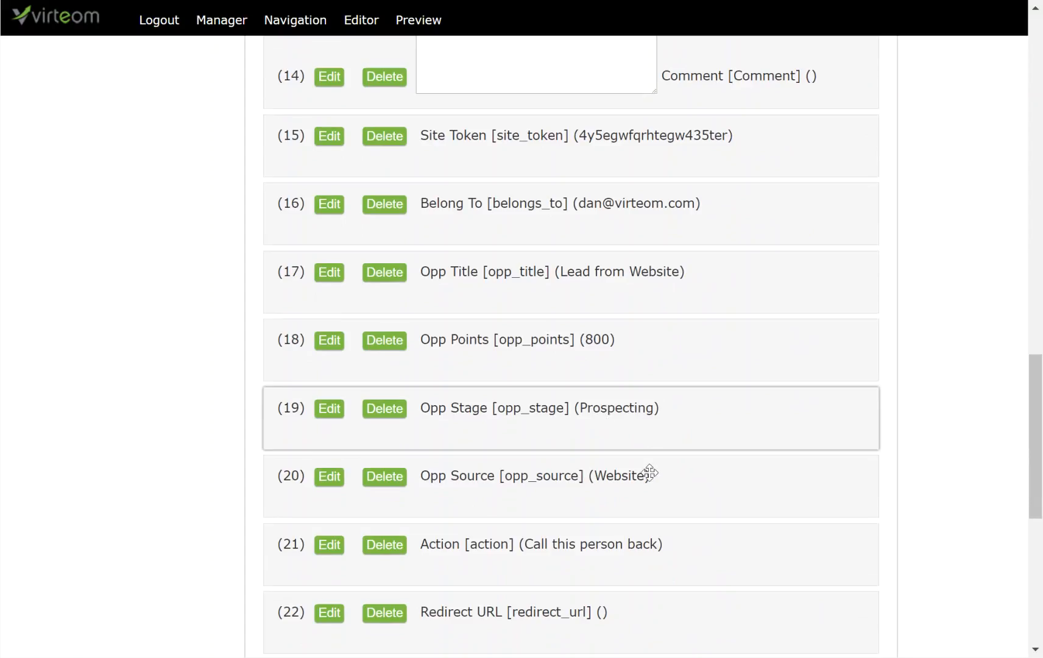
pyautogui.scroll(-2, 630, 476)
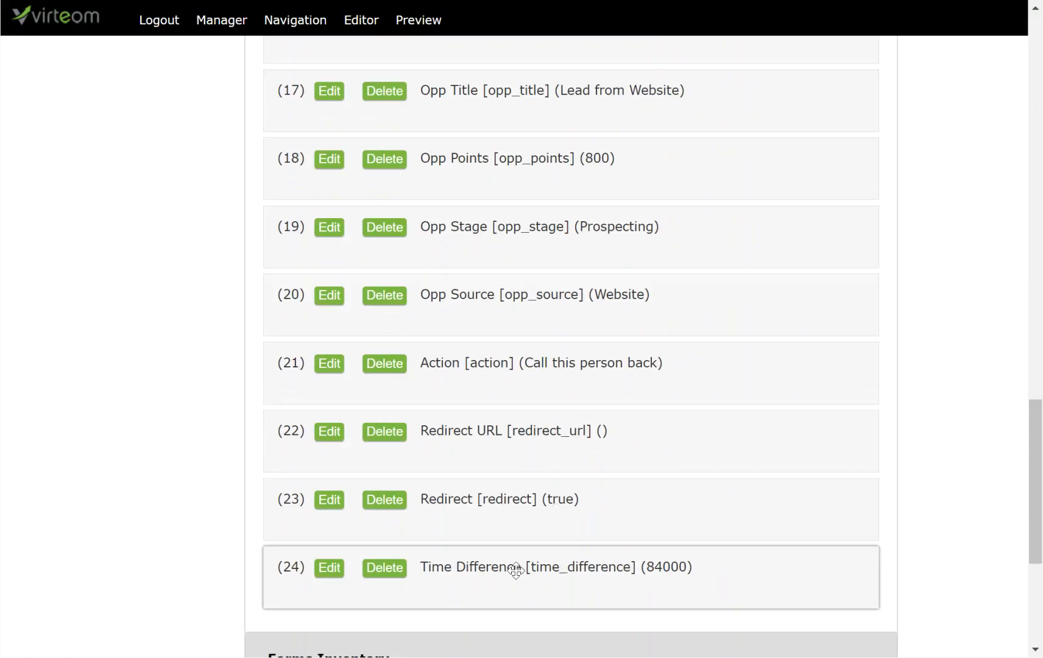
pyautogui.scroll(10, 652, 581)
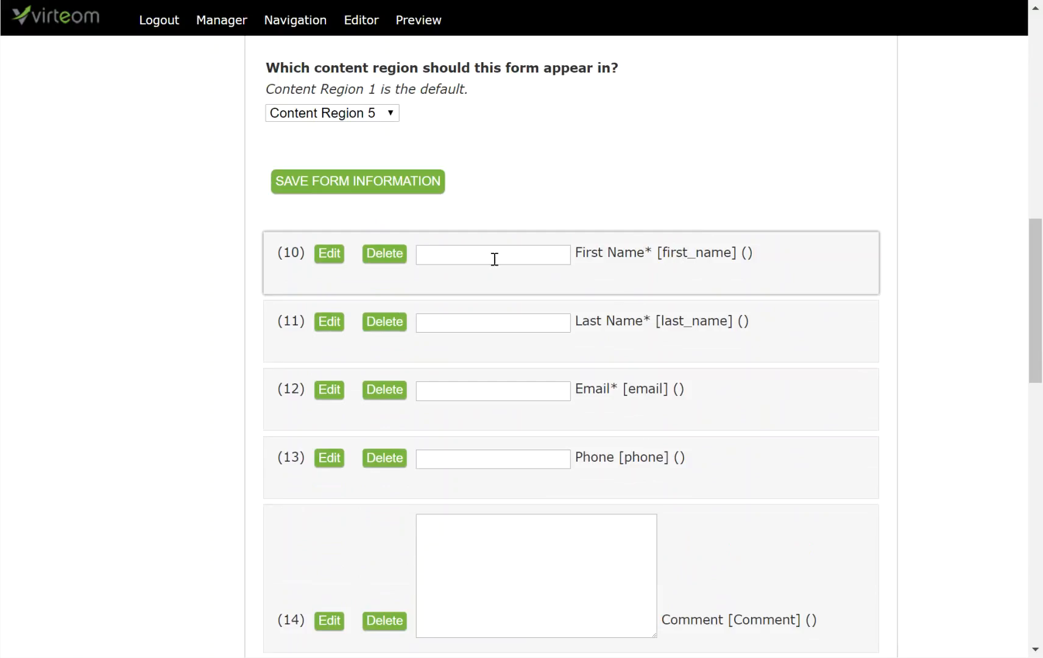
pyautogui.click(329, 255)
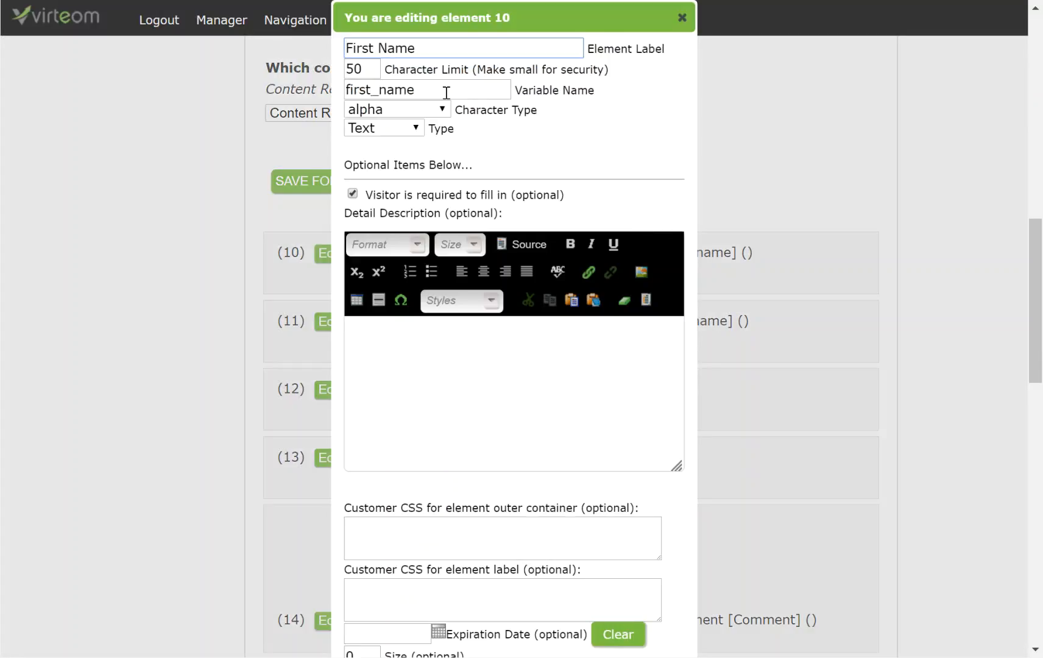
pyautogui.moveTo(442, 93); pyautogui.dragTo(321, 87)
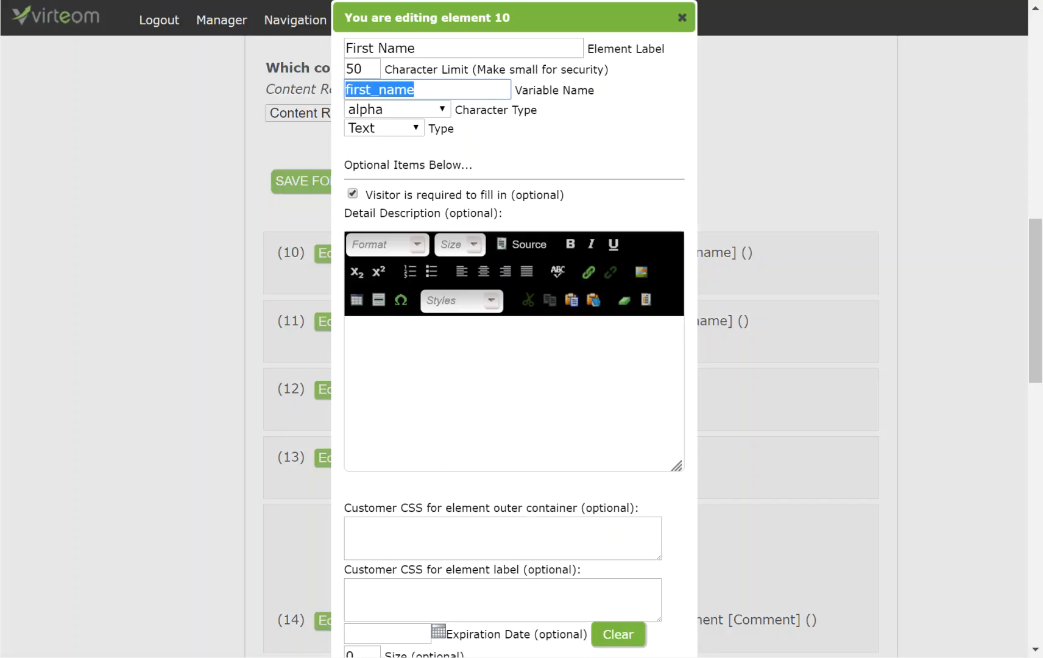
pyautogui.click(428, 93)
pyautogui.moveTo(429, 93); pyautogui.dragTo(340, 86)
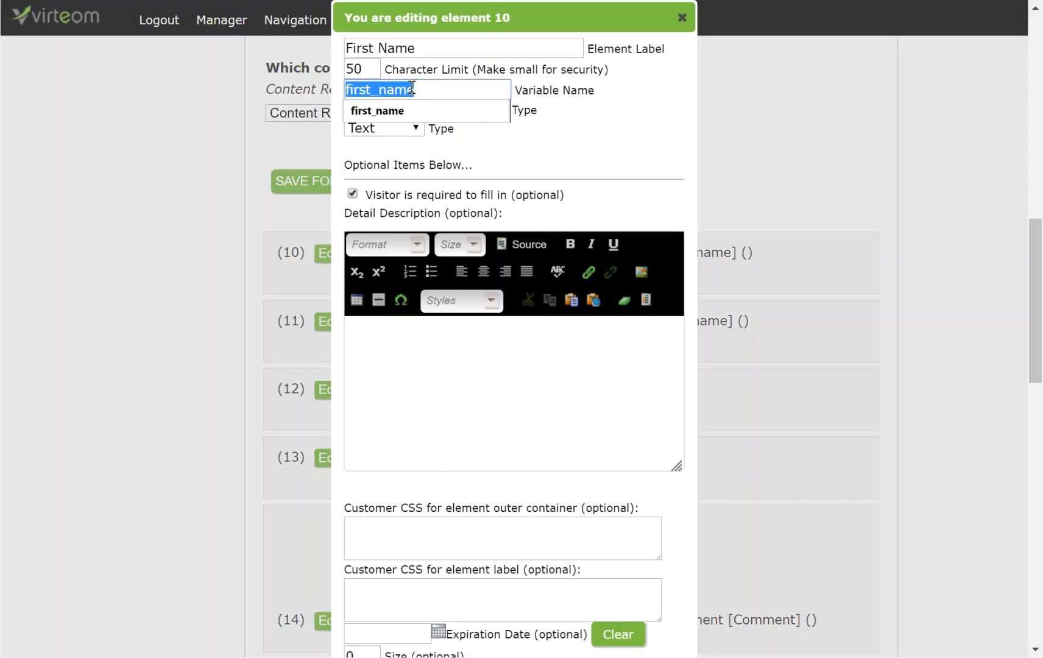
pyautogui.click(682, 17)
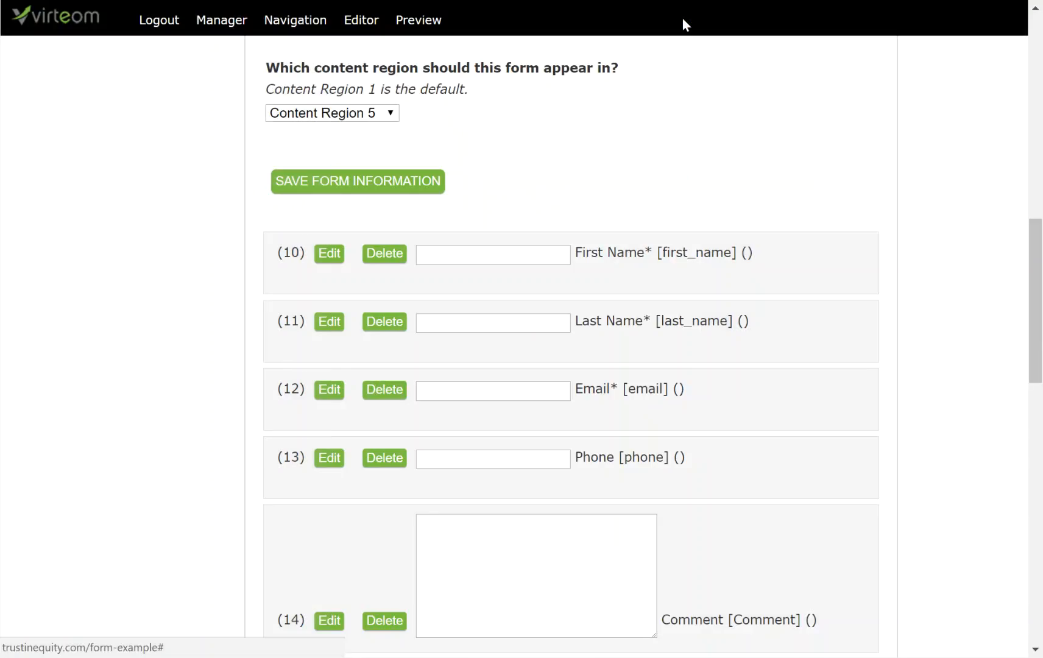
pyautogui.click(332, 327)
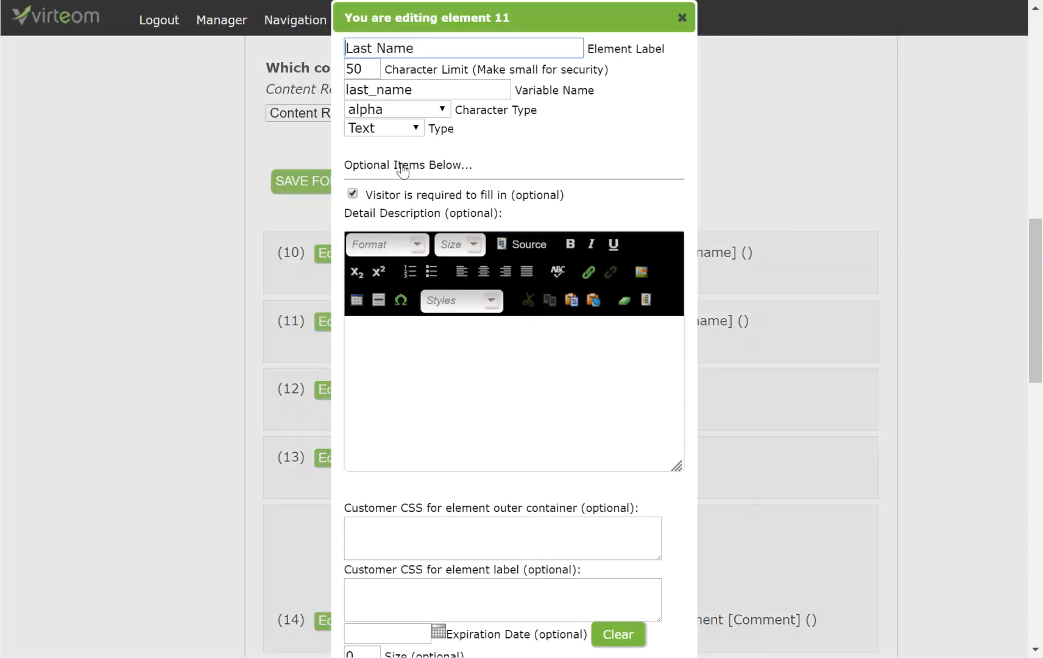
pyautogui.moveTo(414, 90); pyautogui.dragTo(343, 94)
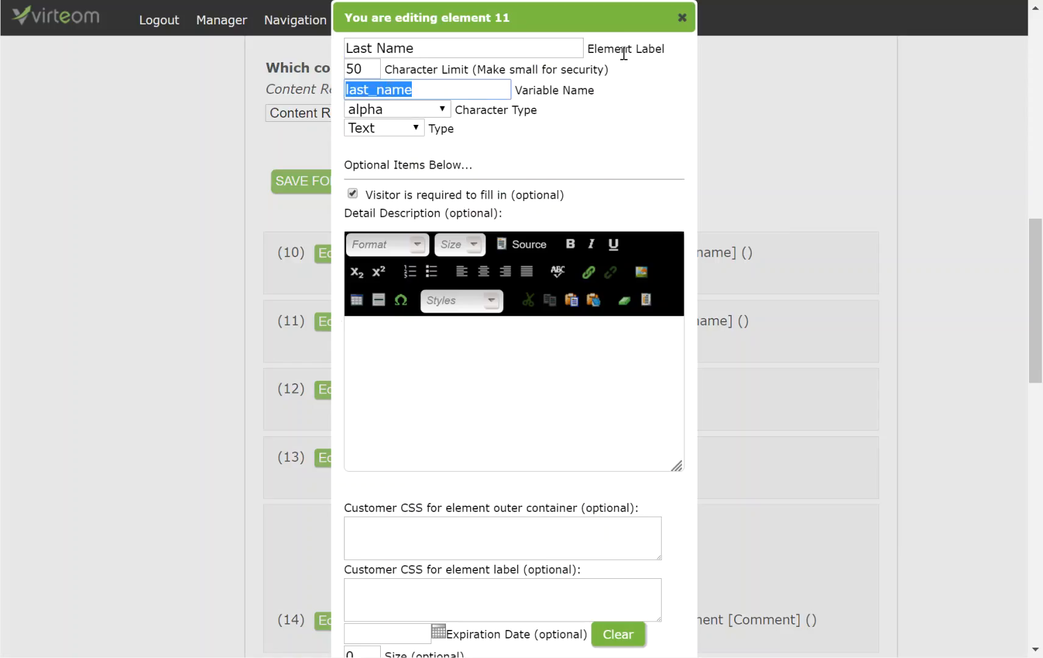
pyautogui.click(426, 87)
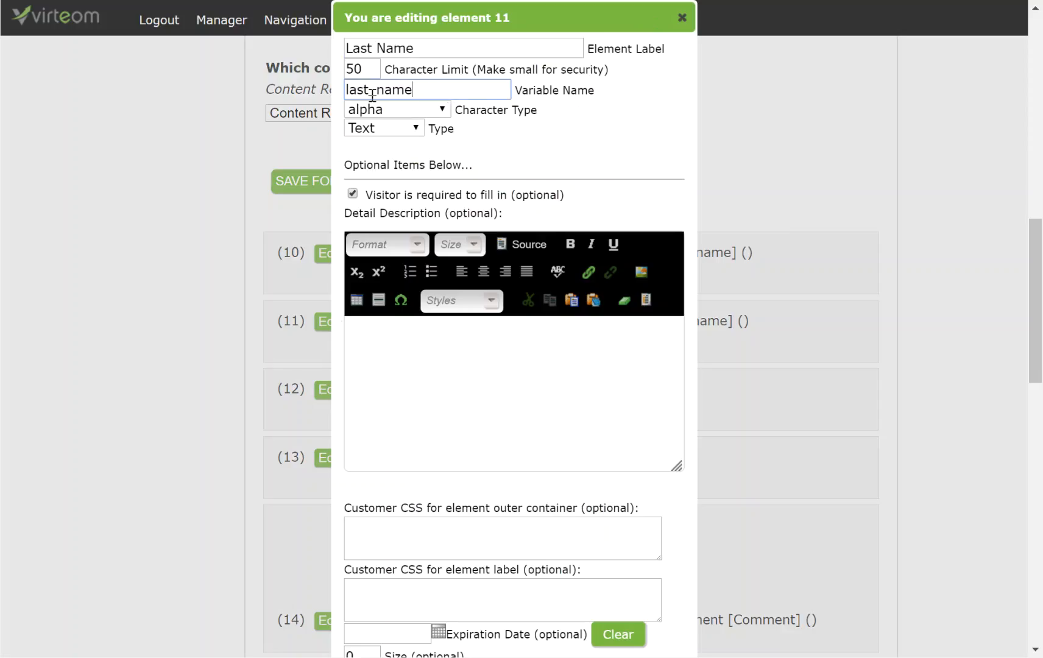
pyautogui.doubleClick(369, 92)
pyautogui.scroll(-3, 606, 451)
pyautogui.click(366, 610)
pyautogui.scroll(3, 531, 465)
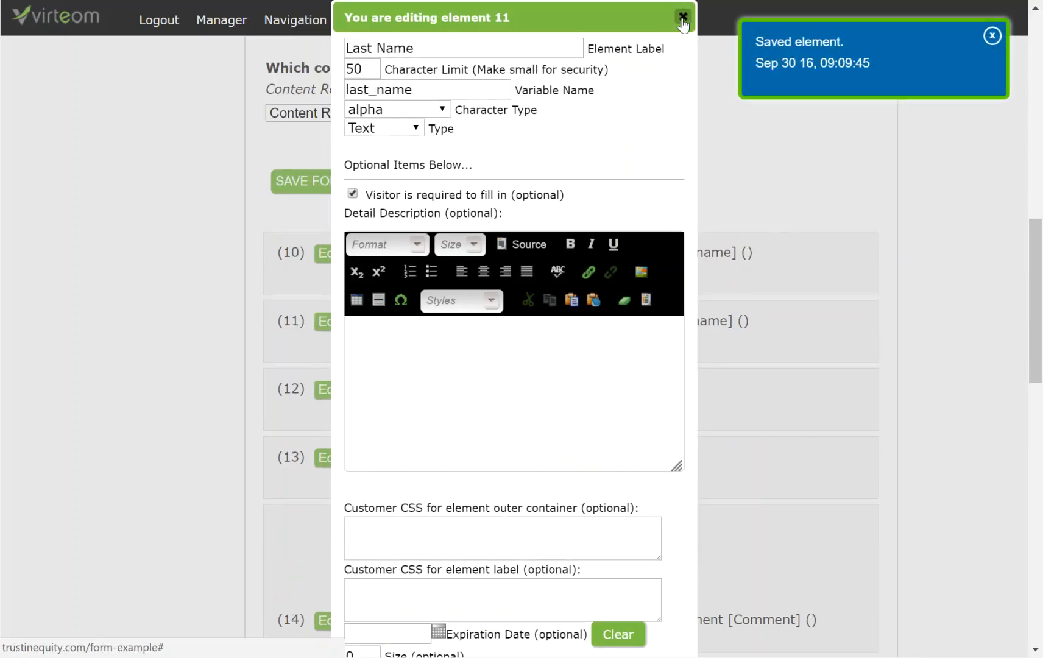
pyautogui.click(682, 17)
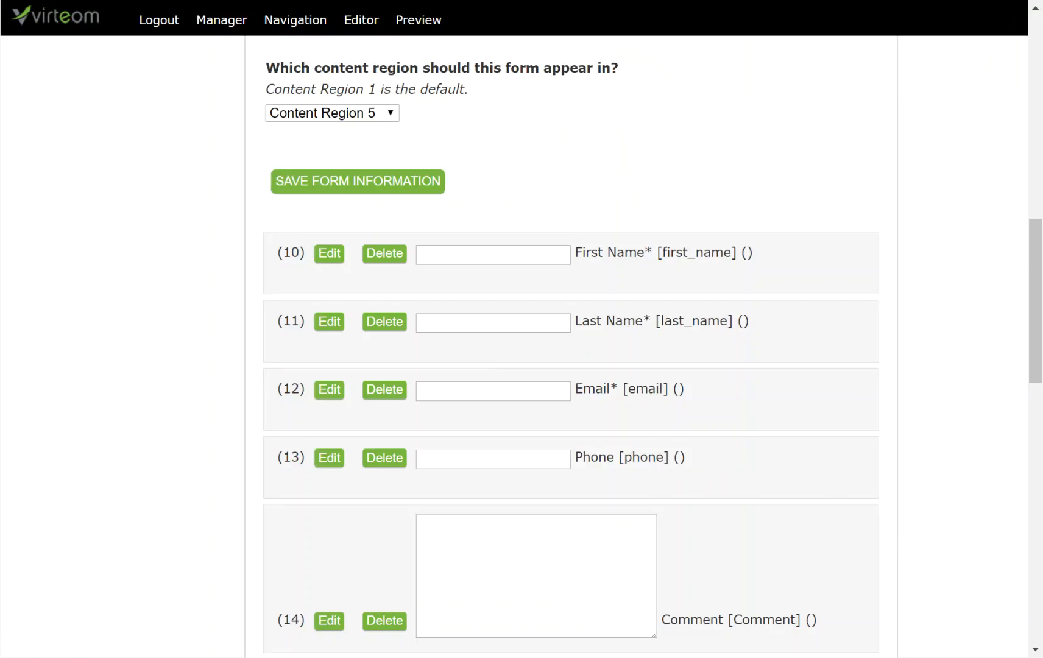
# Change element 14's variable name from Comment to note[Comment].
pyautogui.scroll(-2, 579, 456)
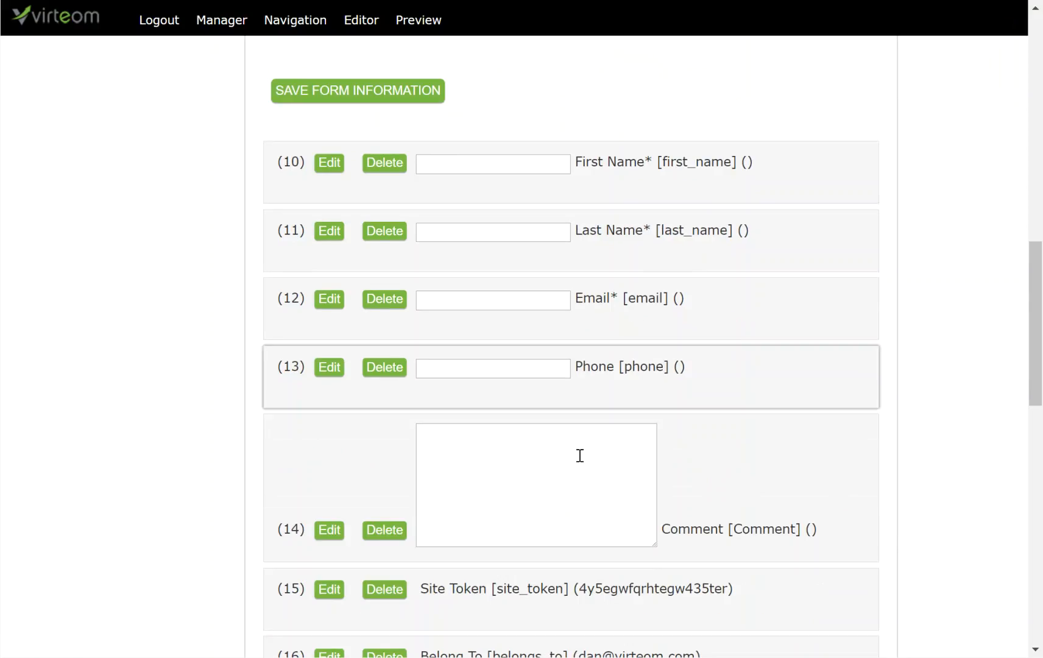
pyautogui.click(328, 536)
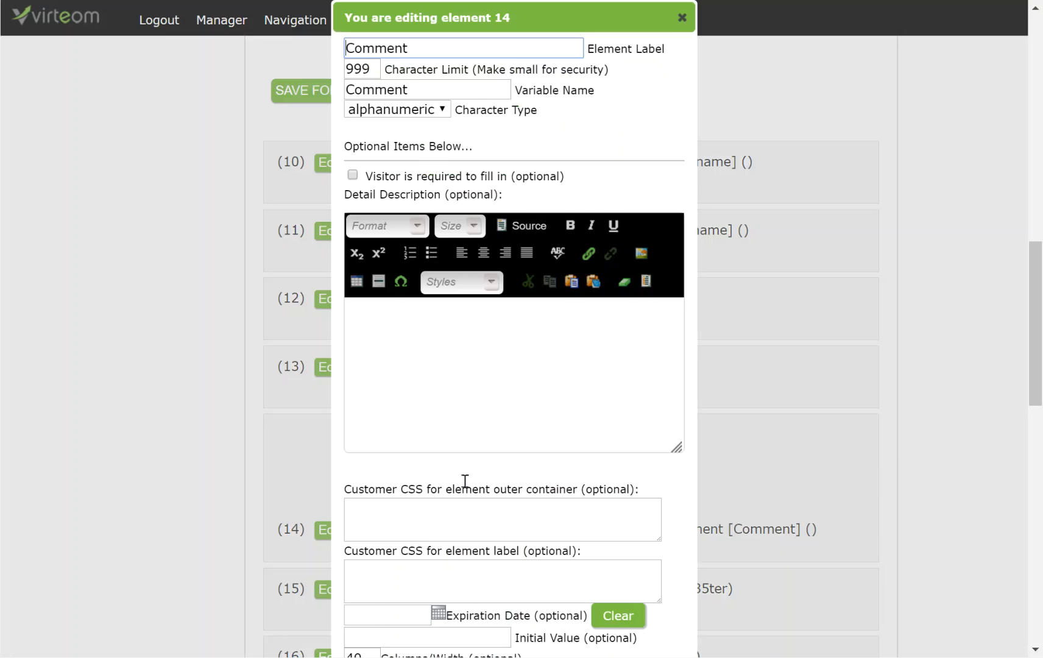
pyautogui.scroll(-3, 628, 402)
pyautogui.scroll(3, 610, 366)
pyautogui.doubleClick(389, 91)
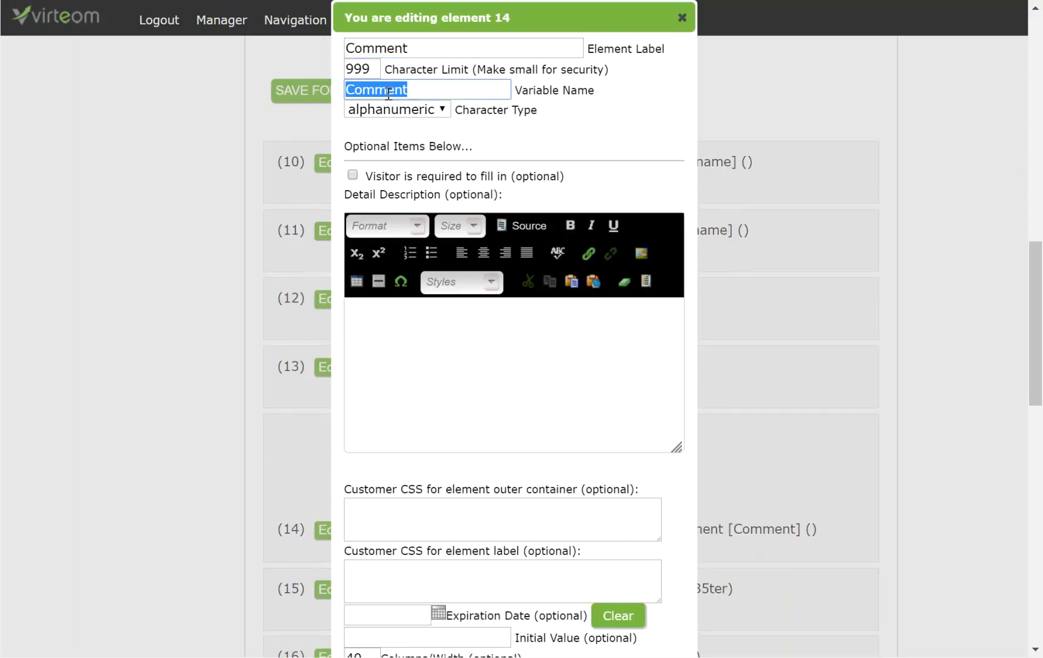
pyautogui.write('note[Comment')
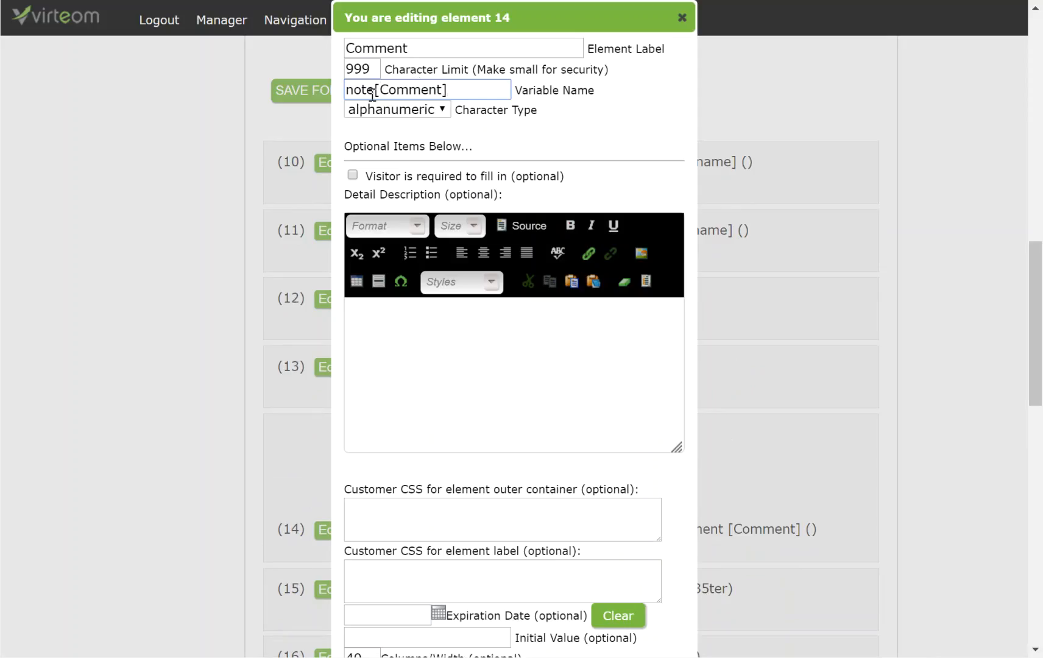
# Save the Comment element's new variable name and close its editor.
pyautogui.moveTo(347, 89); pyautogui.dragTo(375, 89)
pyautogui.doubleClick(412, 89)
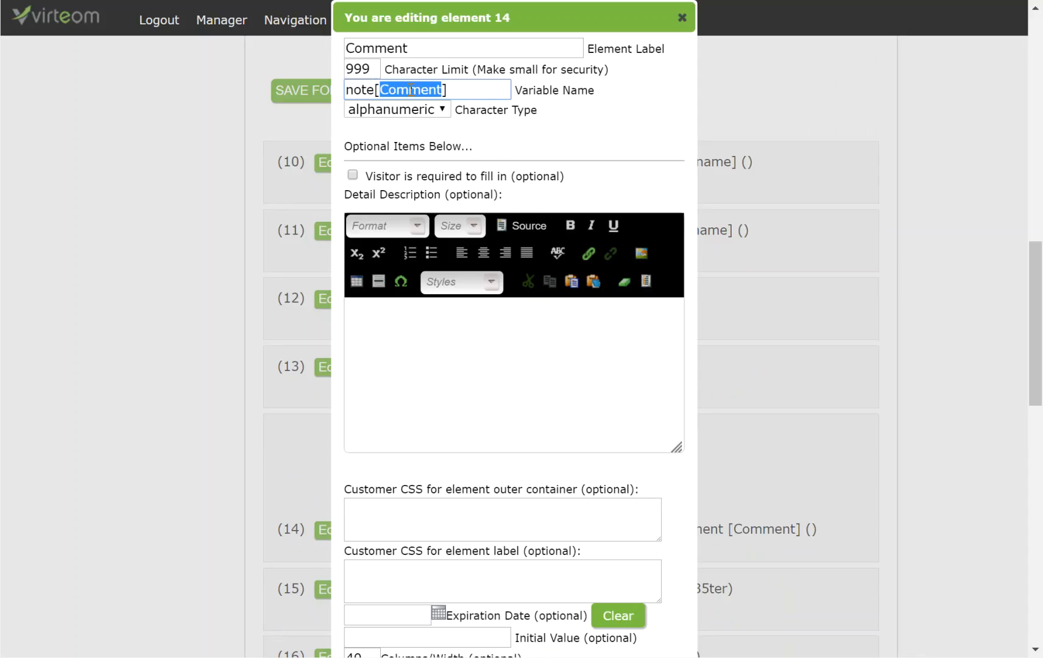
pyautogui.click(411, 90)
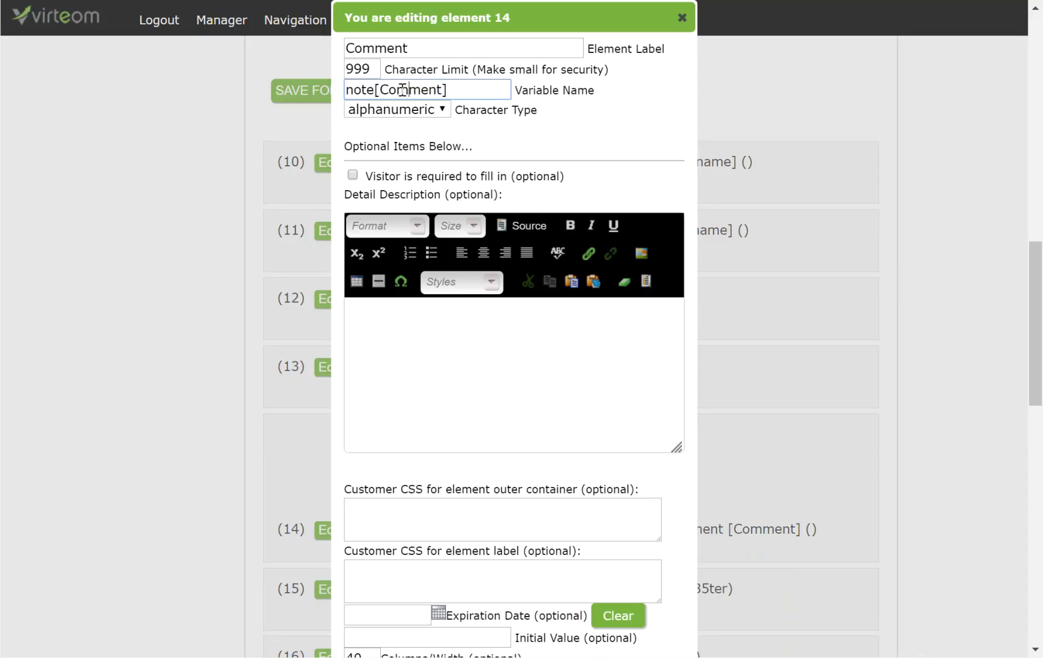
pyautogui.moveTo(380, 89); pyautogui.dragTo(429, 90)
pyautogui.scroll(-3, 585, 529)
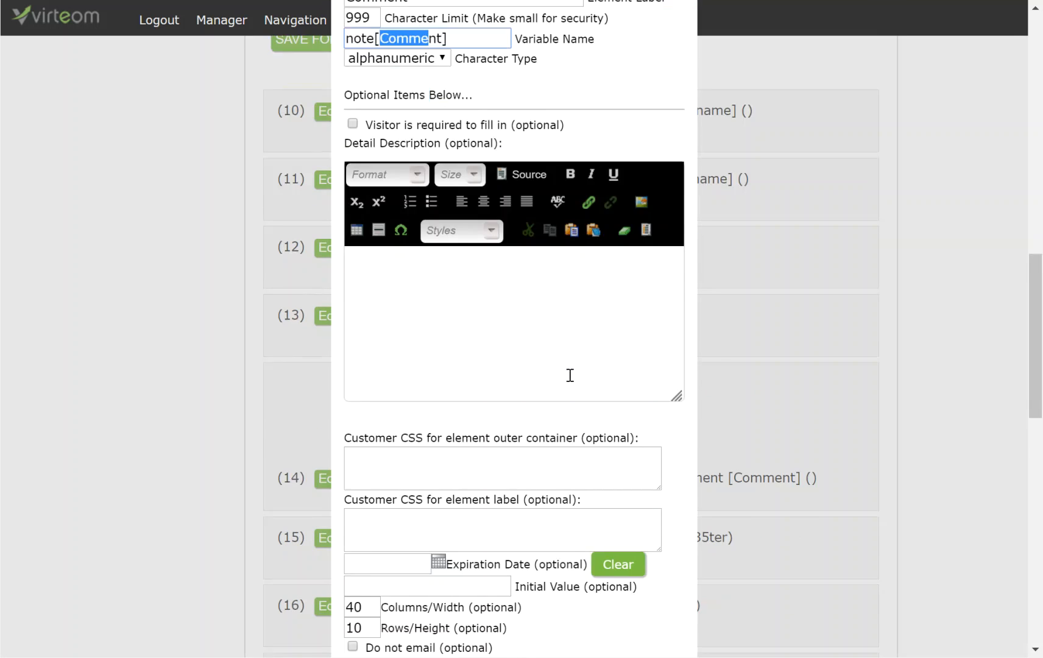
pyautogui.click(378, 613)
pyautogui.scroll(3, 657, 121)
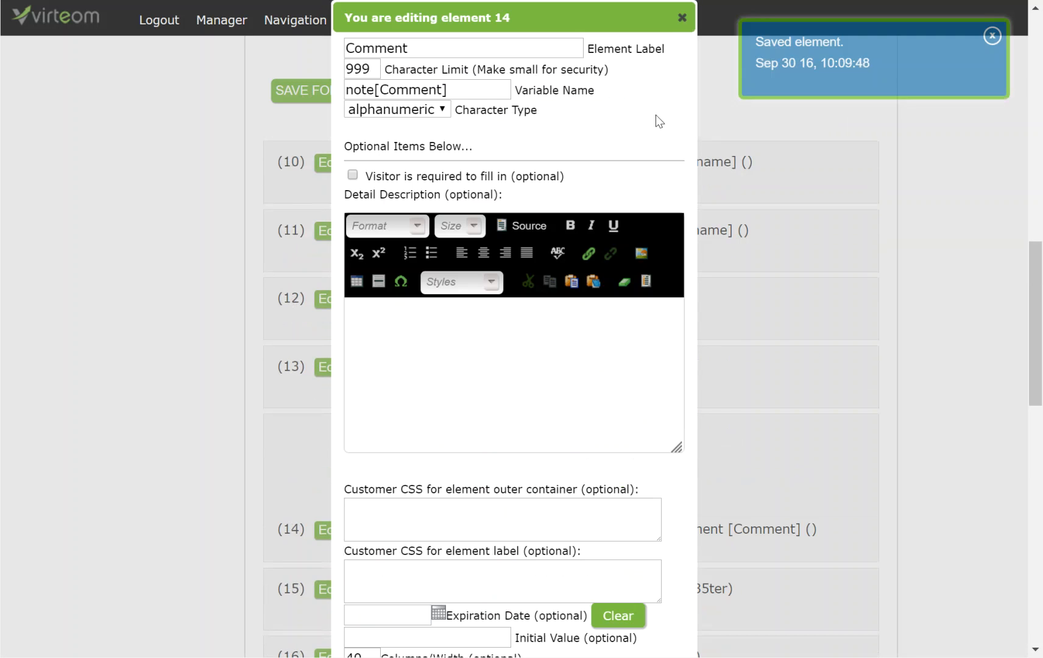
pyautogui.click(681, 18)
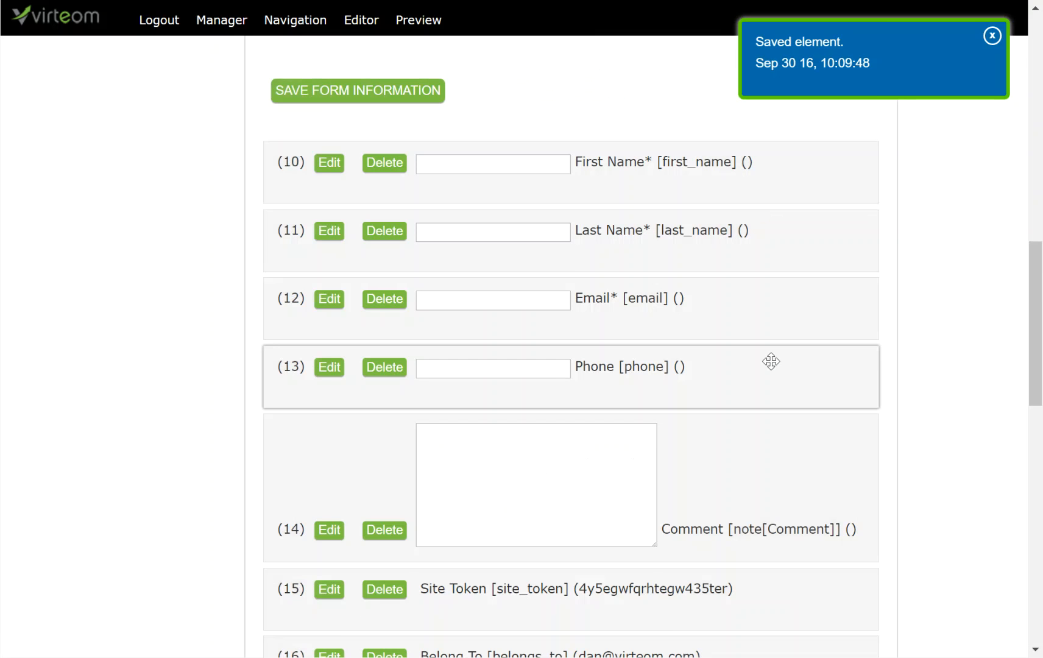
pyautogui.scroll(12, 771, 367)
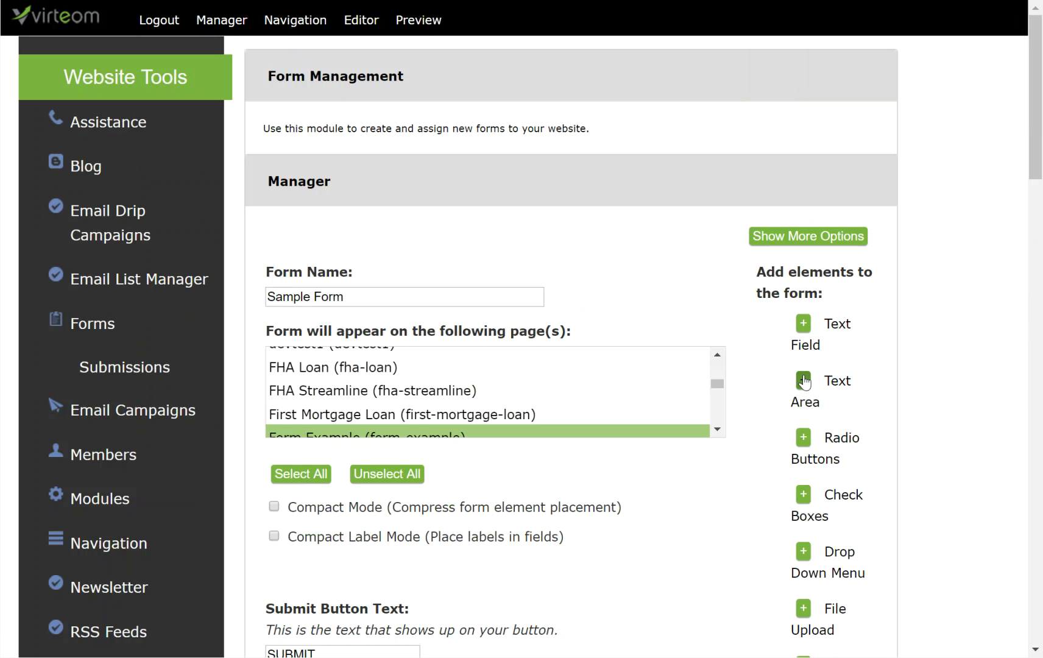
# Move the new text area (row 26) directly below Comment and save the order.
pyautogui.scroll(-20, 732, 398)
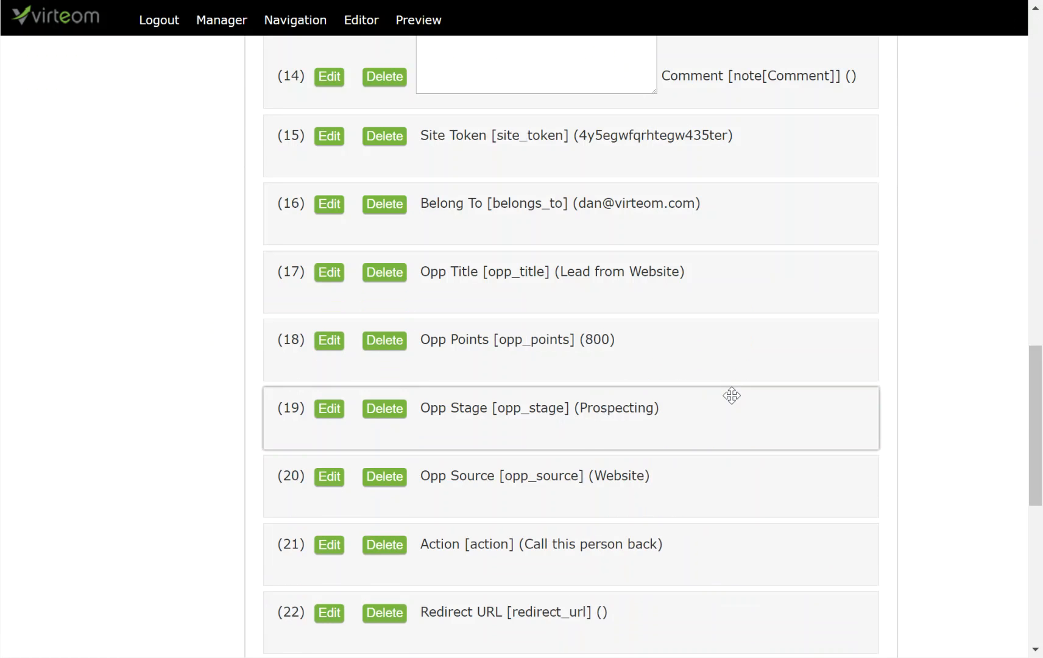
pyautogui.scroll(-5, 732, 396)
pyautogui.moveTo(685, 466); pyautogui.dragTo(624, 368)
pyautogui.scroll(6, 688, 243)
pyautogui.scroll(3, 696, 289)
pyautogui.scroll(-6, 624, 368)
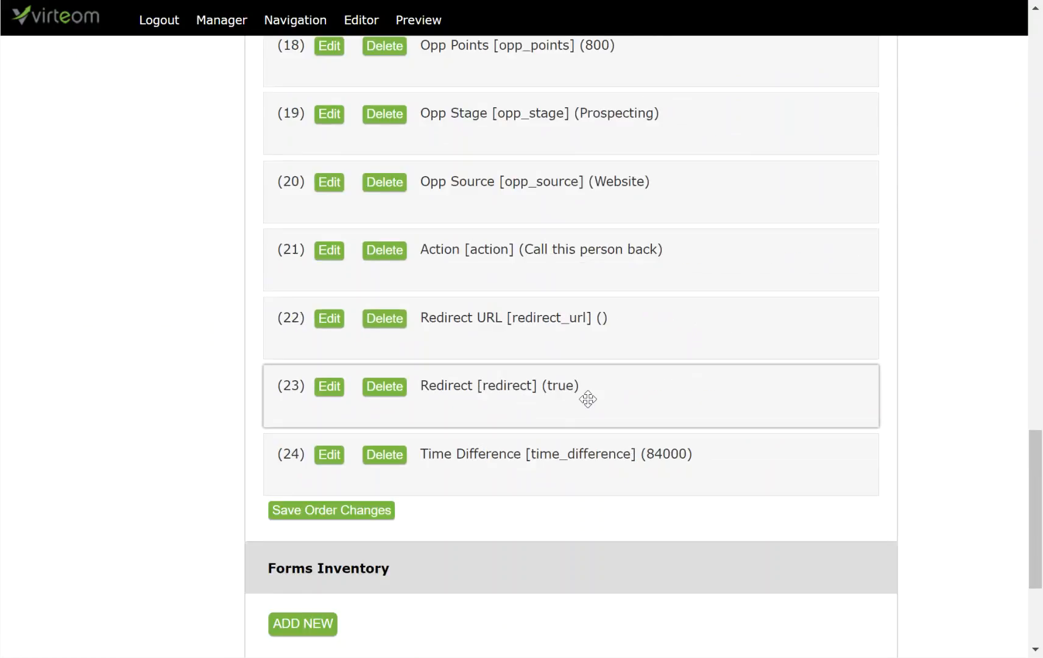
pyautogui.scroll(-5, 394, 439)
pyautogui.click(358, 302)
pyautogui.scroll(8, 477, 361)
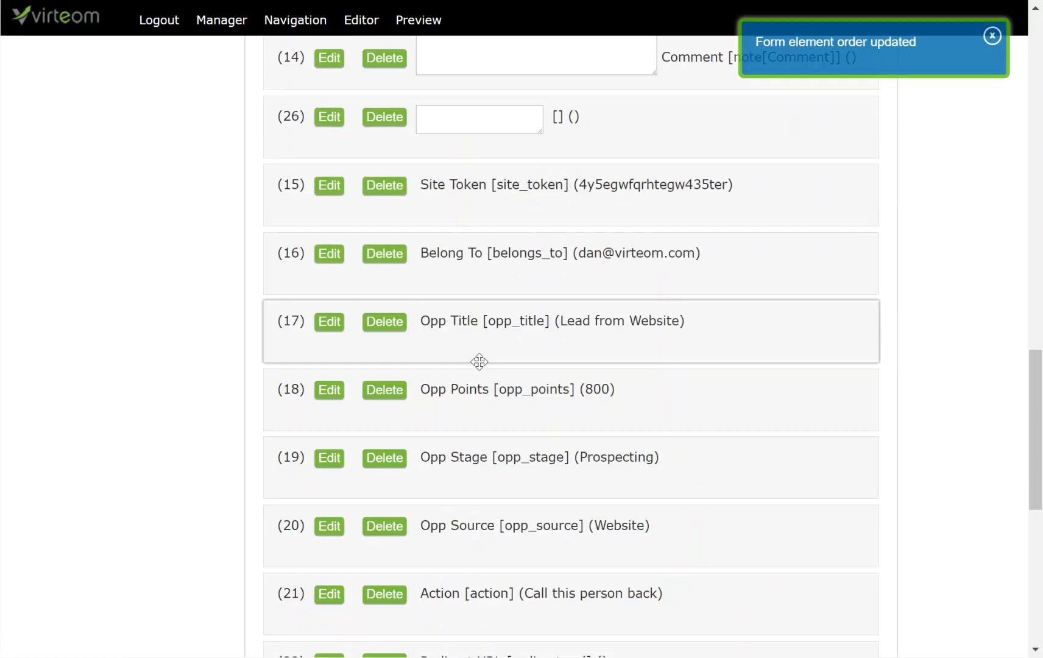
pyautogui.scroll(3, 449, 270)
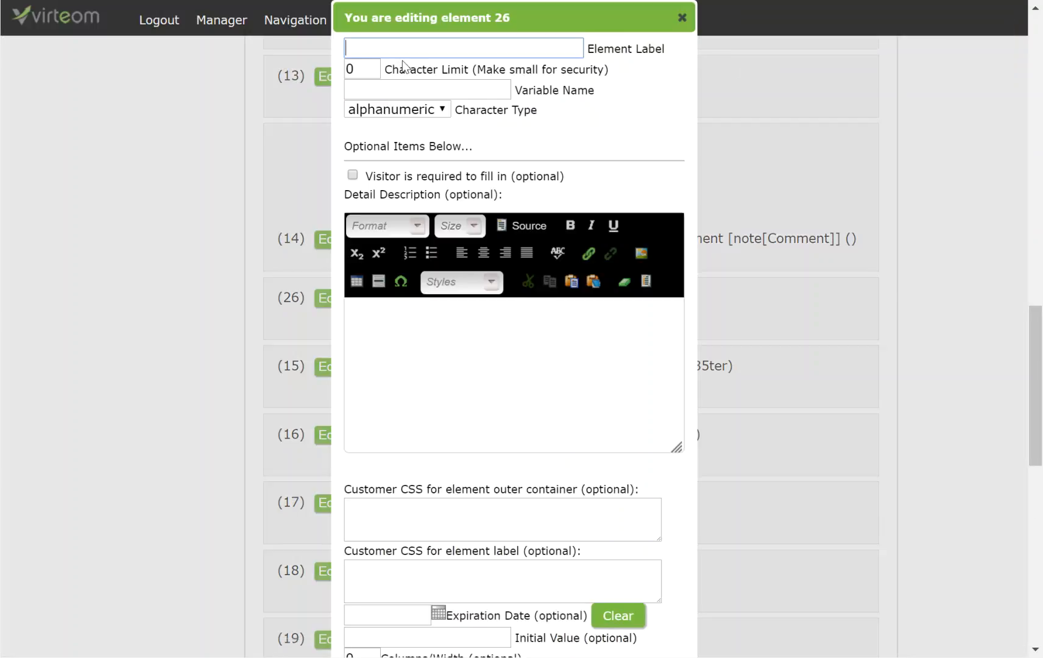
# Label the text area 'Tell us about you', limit 999, variable name note[About You].
pyautogui.write('ell us about you')
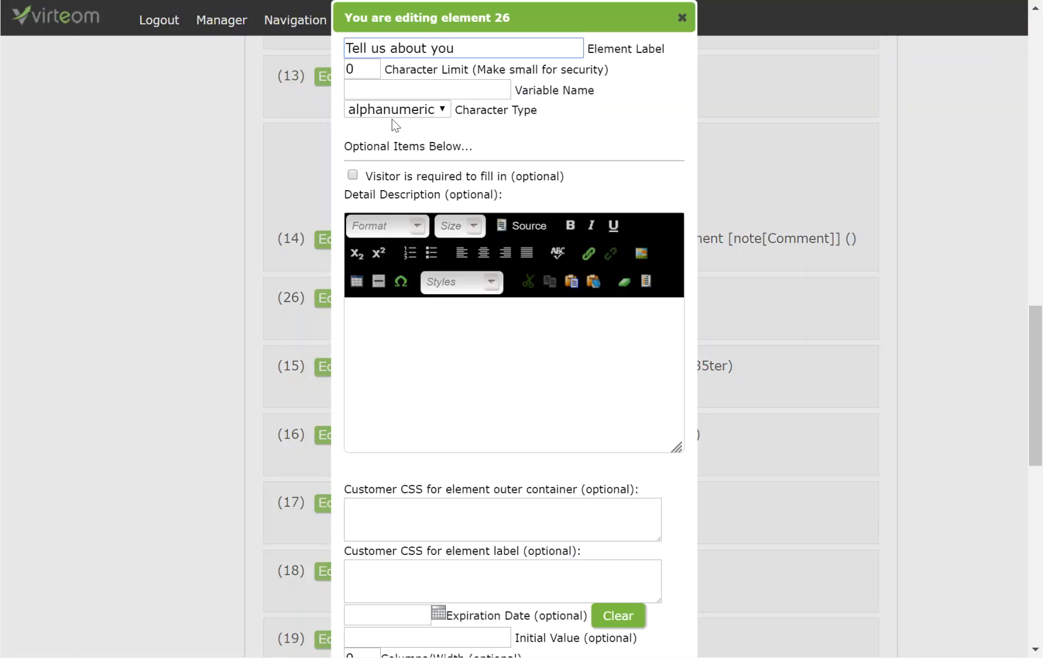
pyautogui.press('Tab')
pyautogui.write('999')
pyautogui.press('Tab')
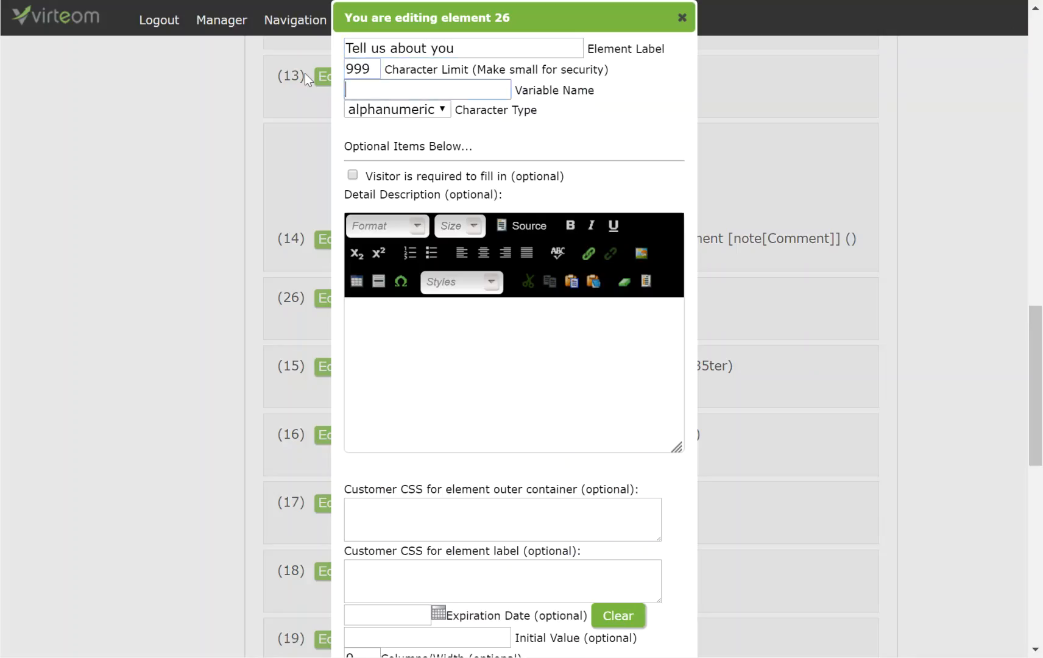
pyautogui.write('note[About You]')
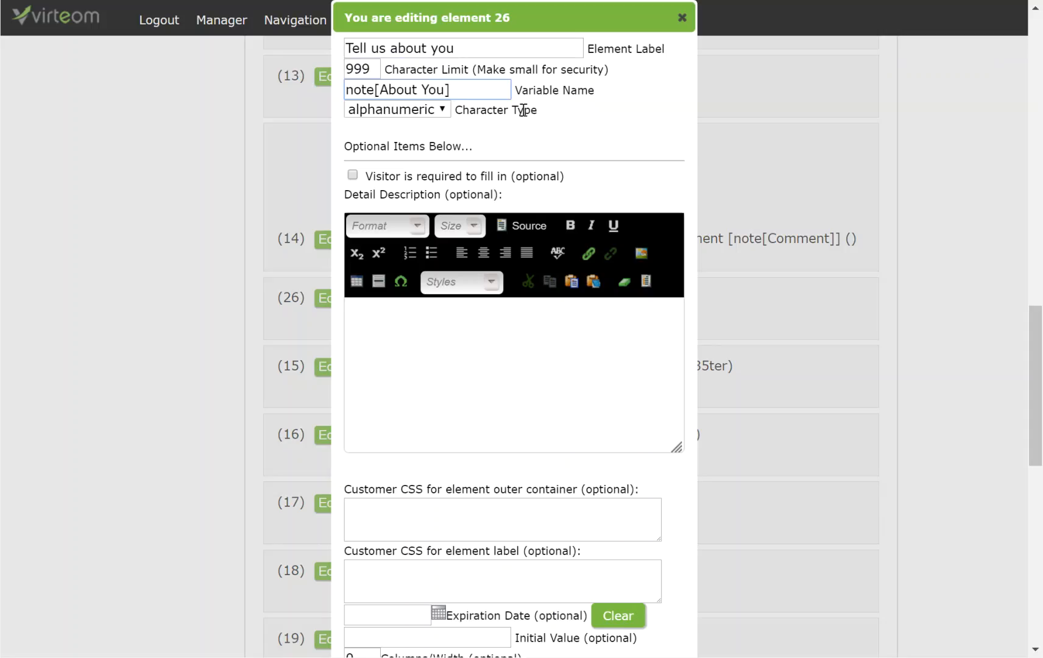
pyautogui.moveTo(354, 92); pyautogui.dragTo(382, 85)
pyautogui.click(469, 85)
# Save the 'Tell us about you' field settings.
pyautogui.scroll(-3, 599, 453)
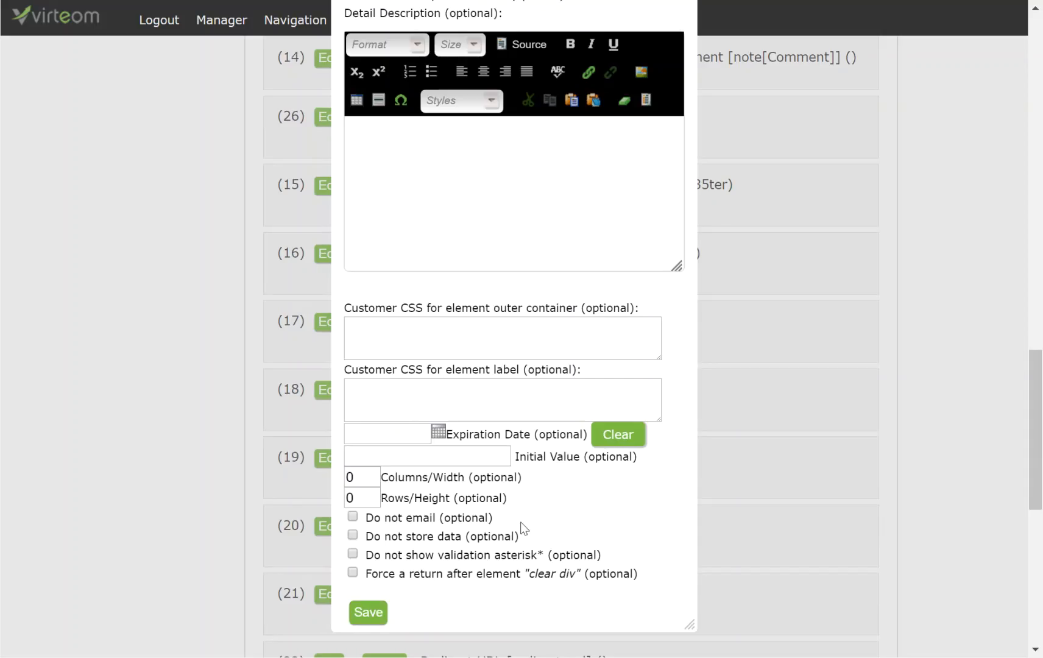
pyautogui.scroll(6, 521, 531)
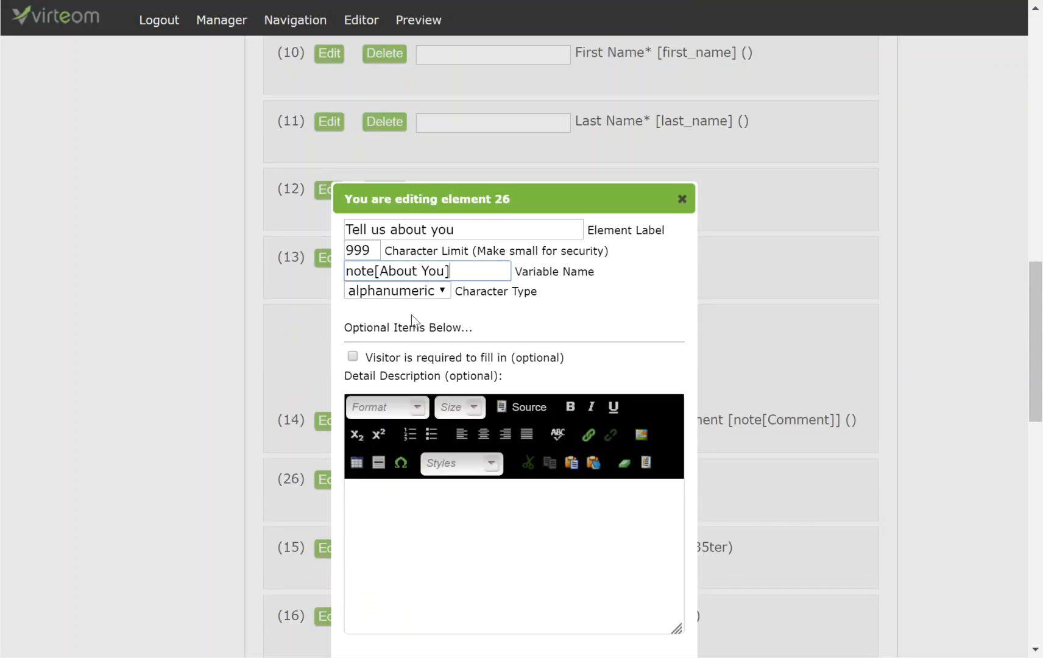
pyautogui.scroll(-7, 411, 315)
pyautogui.click(368, 521)
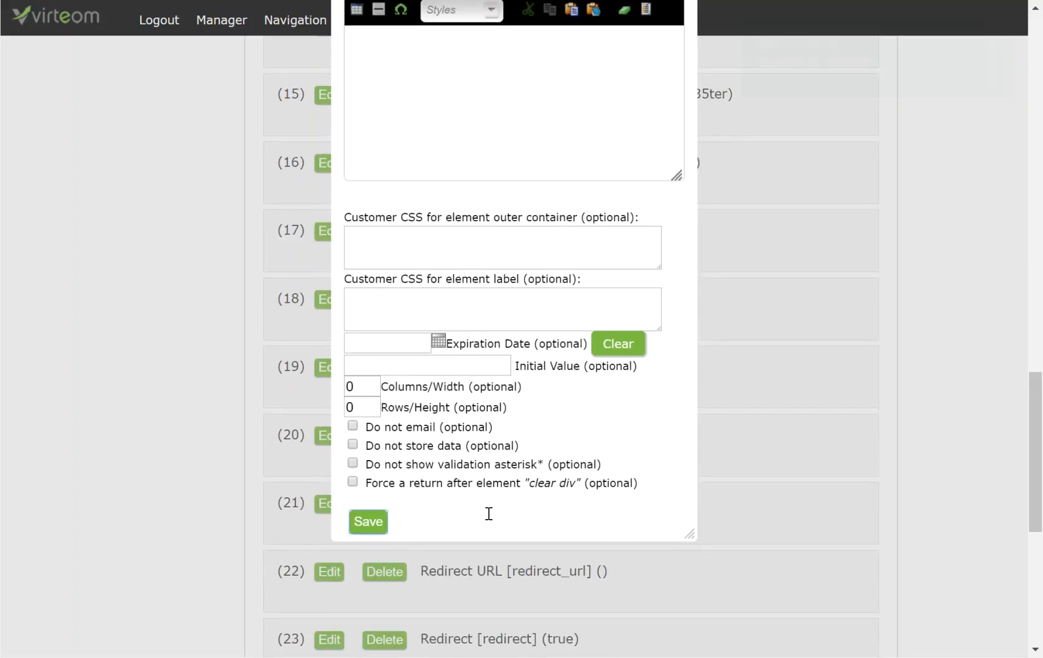
pyautogui.scroll(4, 489, 524)
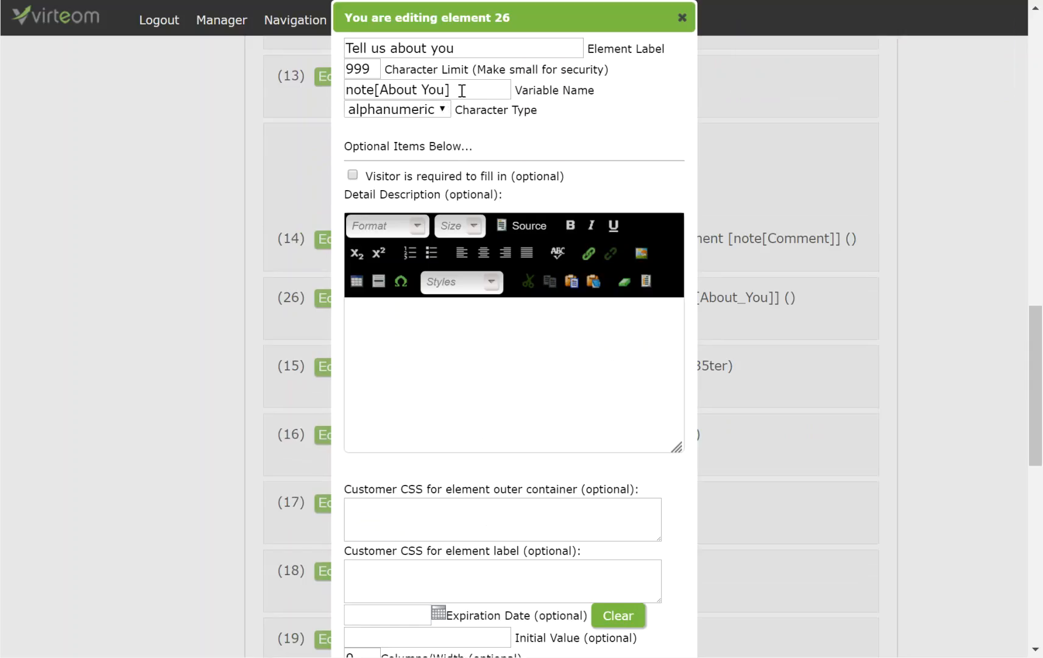
pyautogui.moveTo(463, 91)
pyautogui.mouseDown()
pyautogui.moveTo(340, 88)
pyautogui.moveTo(449, 89)
pyautogui.mouseUp()
pyautogui.click(385, 90)
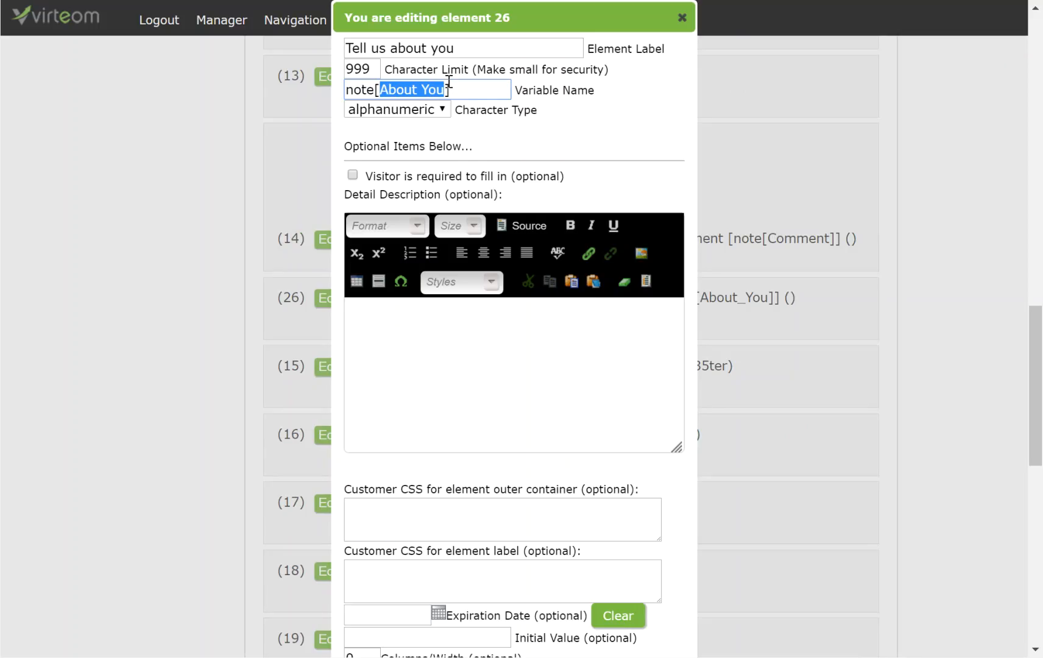
pyautogui.moveTo(478, 90); pyautogui.dragTo(372, 89)
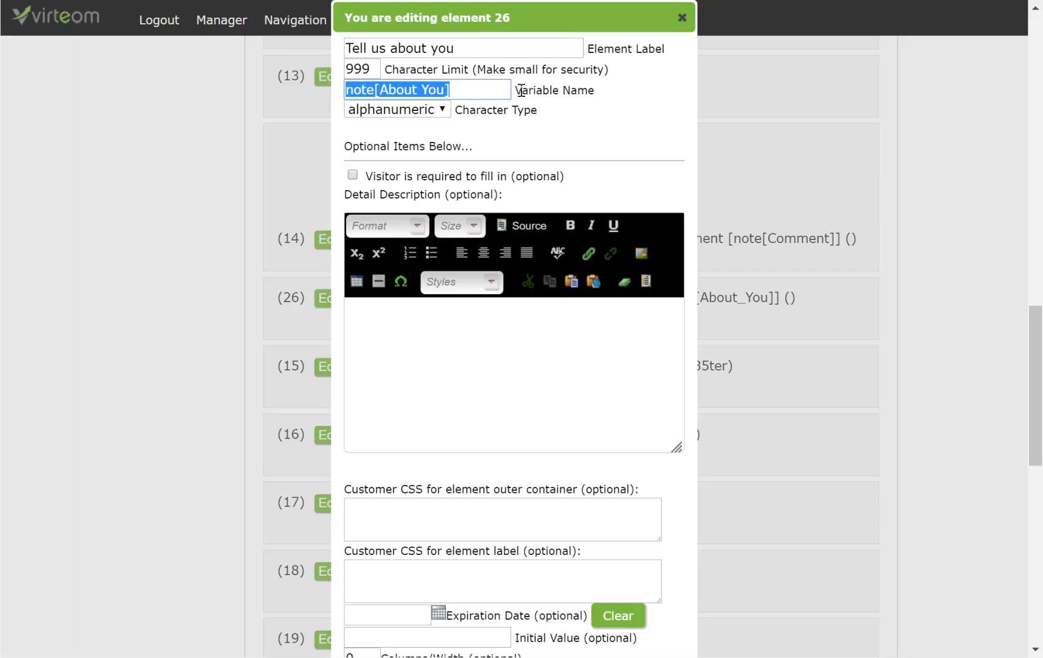
pyautogui.moveTo(484, 90); pyautogui.dragTo(326, 86)
pyautogui.moveTo(481, 90); pyautogui.dragTo(345, 93)
pyautogui.click(470, 85)
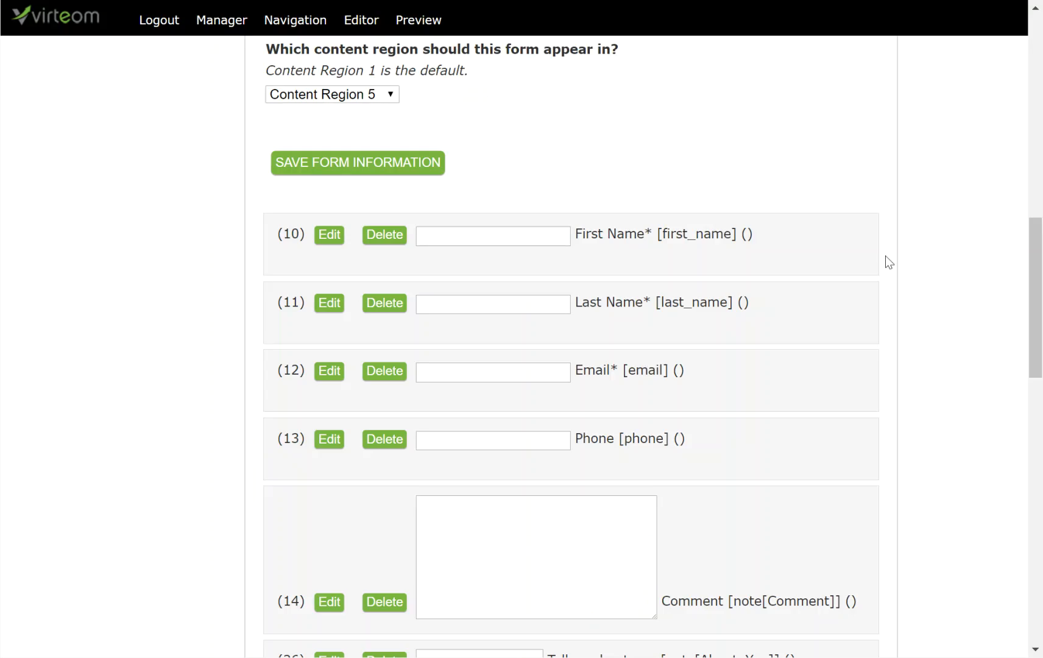
# Move the new drop-down element 27 below 'Tell us about you' and save the order.
pyautogui.scroll(6, 835, 166)
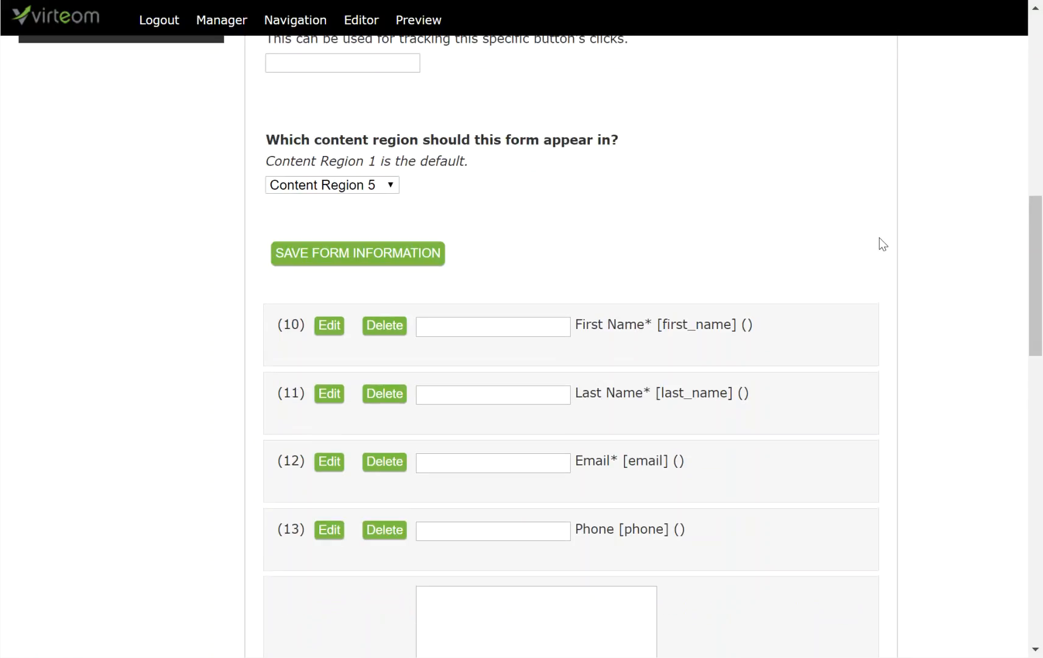
pyautogui.scroll(1, 877, 236)
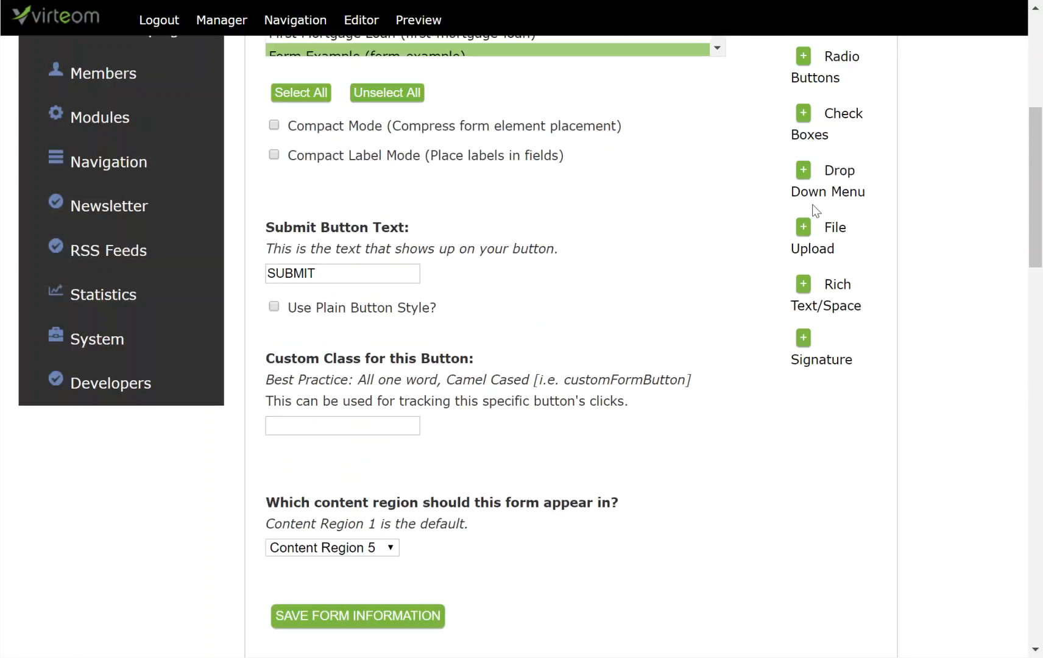
pyautogui.scroll(-4, 791, 227)
pyautogui.scroll(-7, 791, 227)
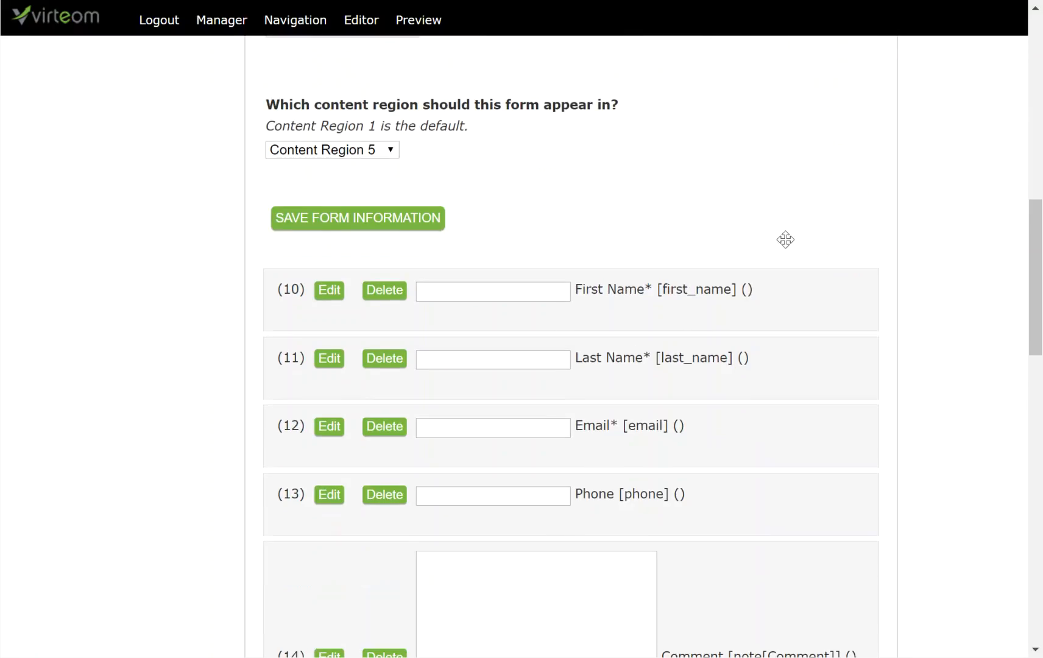
pyautogui.scroll(-1, 795, 386)
pyautogui.scroll(-9, 794, 386)
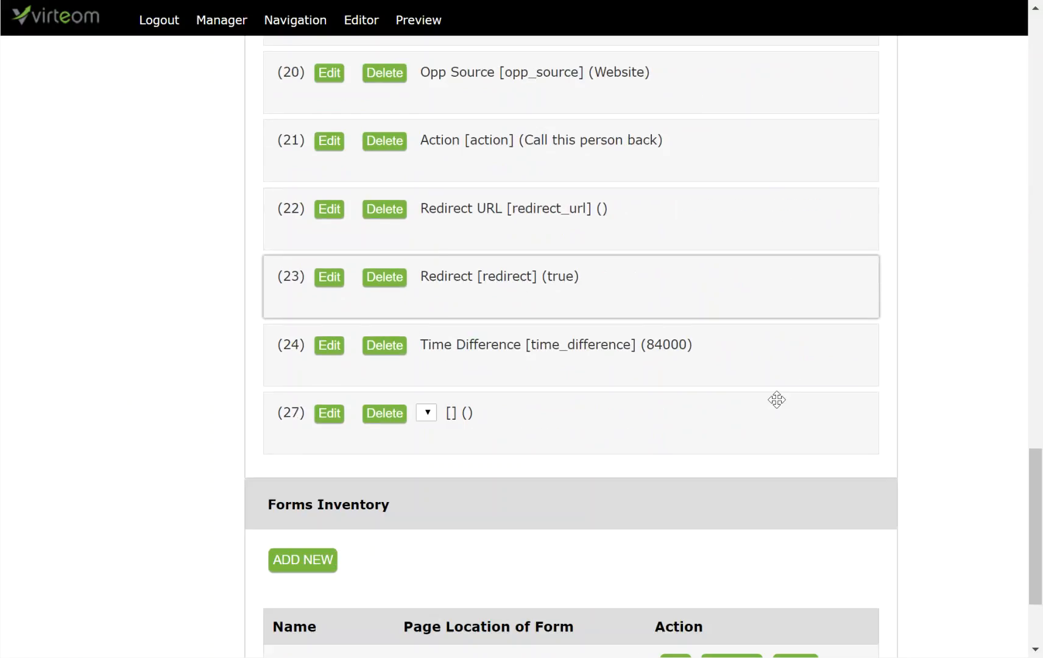
pyautogui.moveTo(659, 417); pyautogui.dragTo(615, 281)
pyautogui.scroll(8, 691, 219)
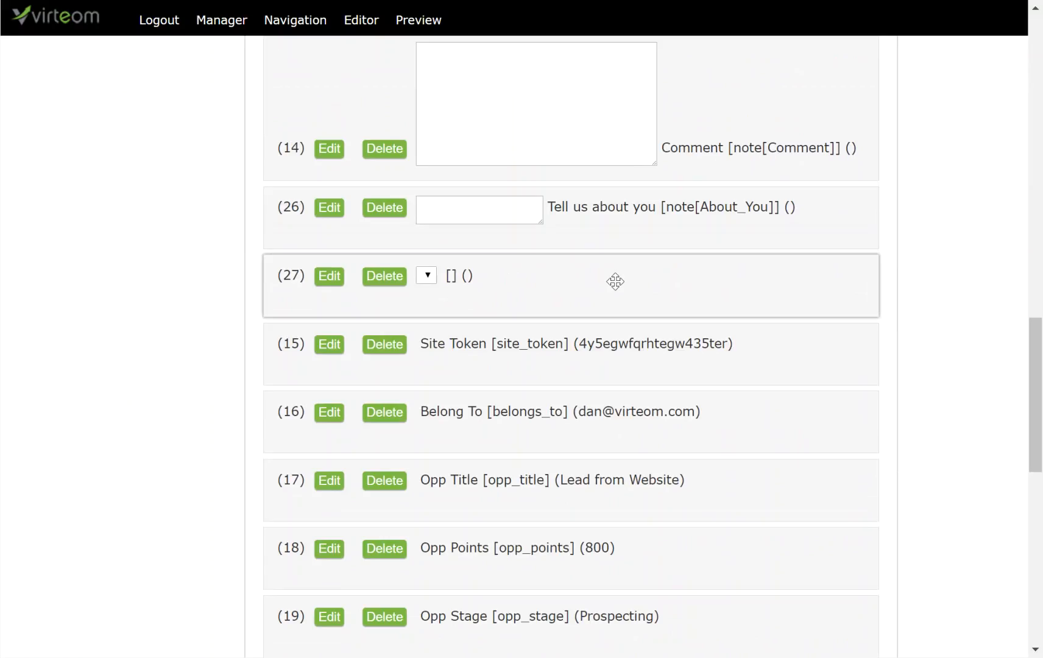
pyautogui.scroll(-10, 263, 485)
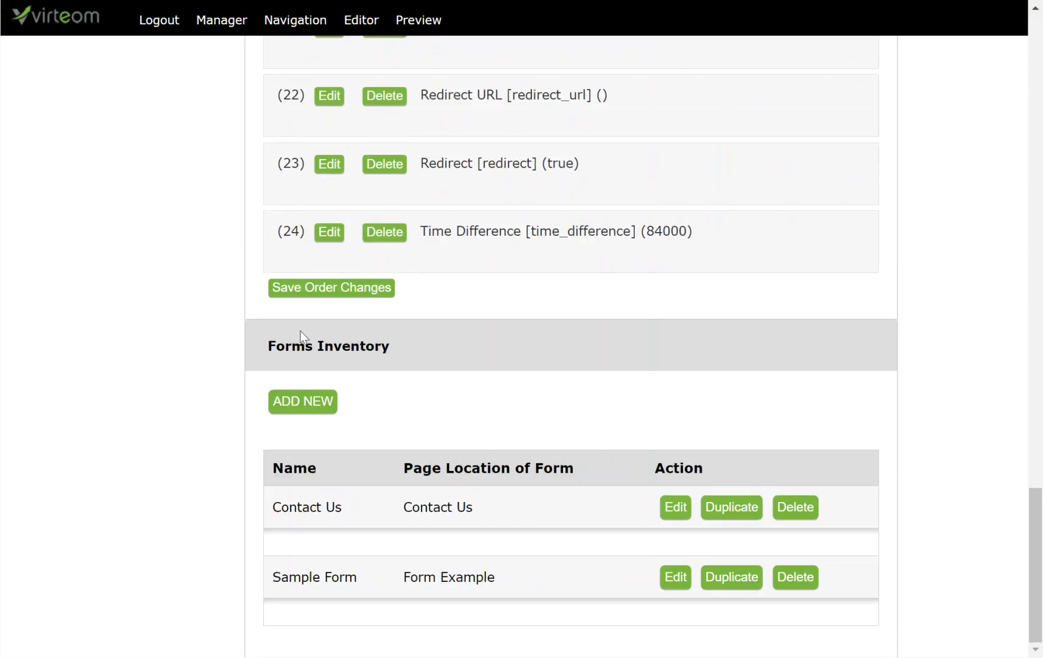
pyautogui.click(331, 288)
# Close the 'Tell us about you' editor and open element 27's label field.
pyautogui.scroll(10, 407, 305)
pyautogui.scroll(3, 409, 318)
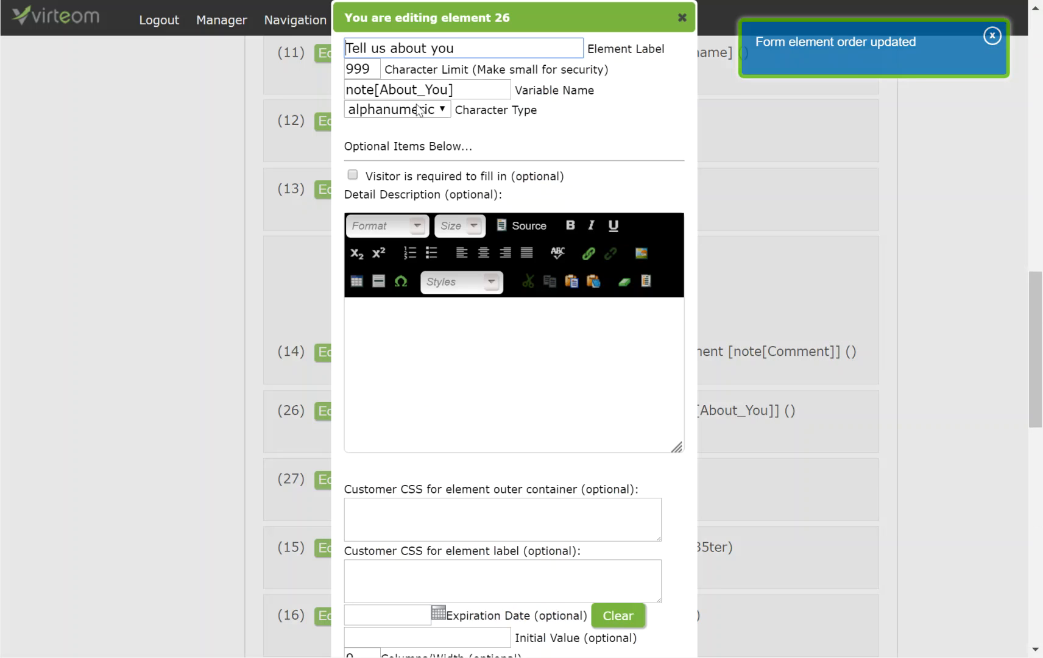
pyautogui.click(683, 17)
pyautogui.scroll(-5, 384, 275)
pyautogui.click(329, 208)
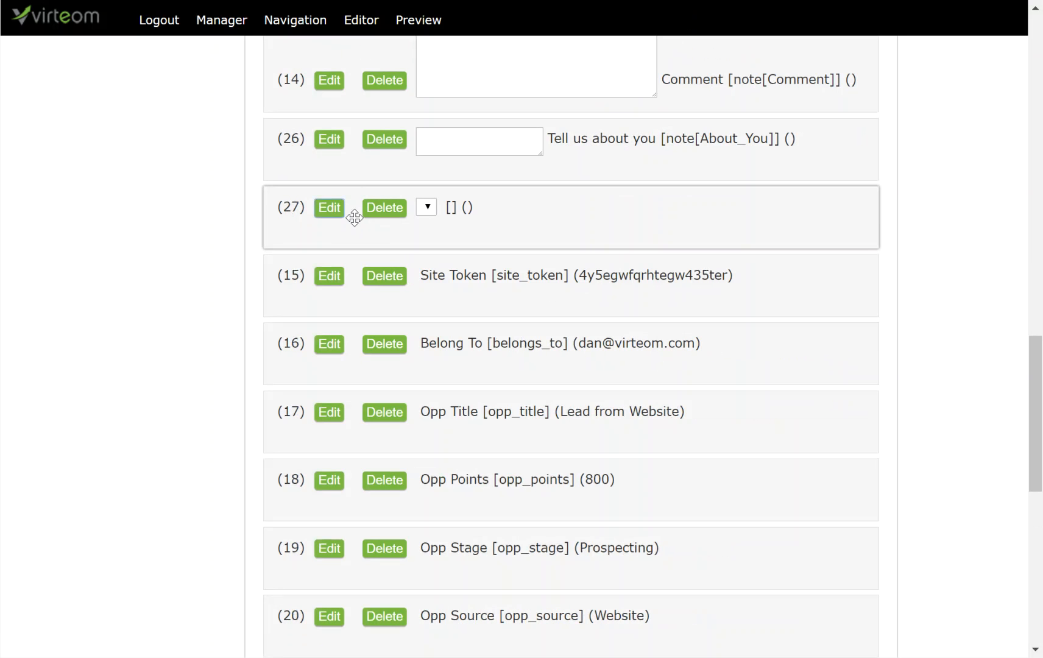
pyautogui.click(382, 44)
# Label the drop-down 'What color is the sky?' with variable name note[Sky].
pyautogui.write('What')
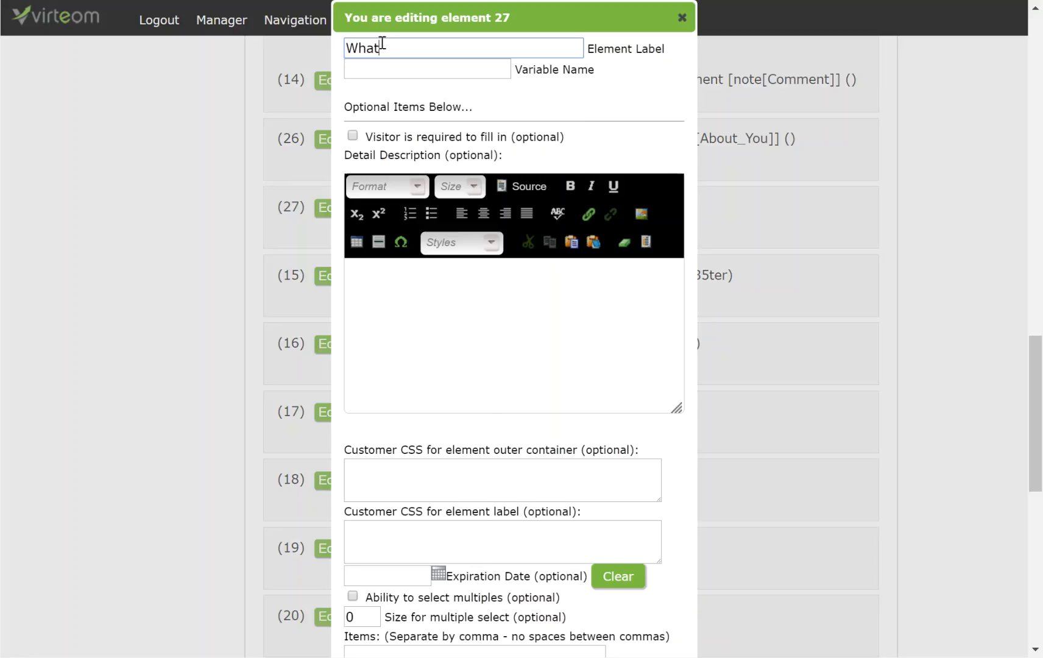
pyautogui.write(' color is the ')
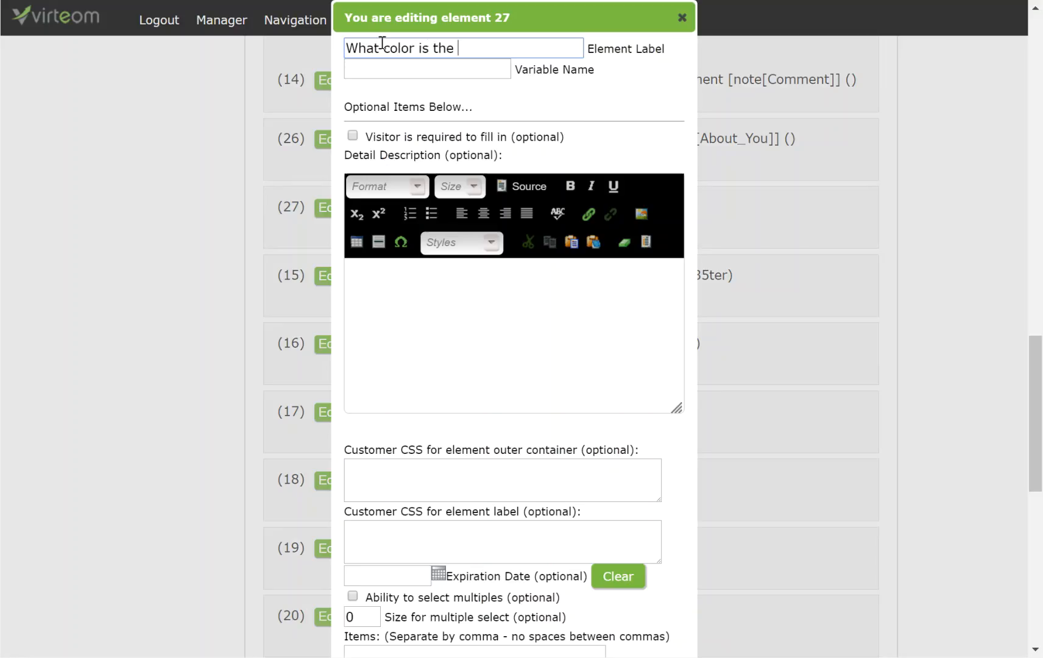
pyautogui.write('sky?')
pyautogui.click(397, 69)
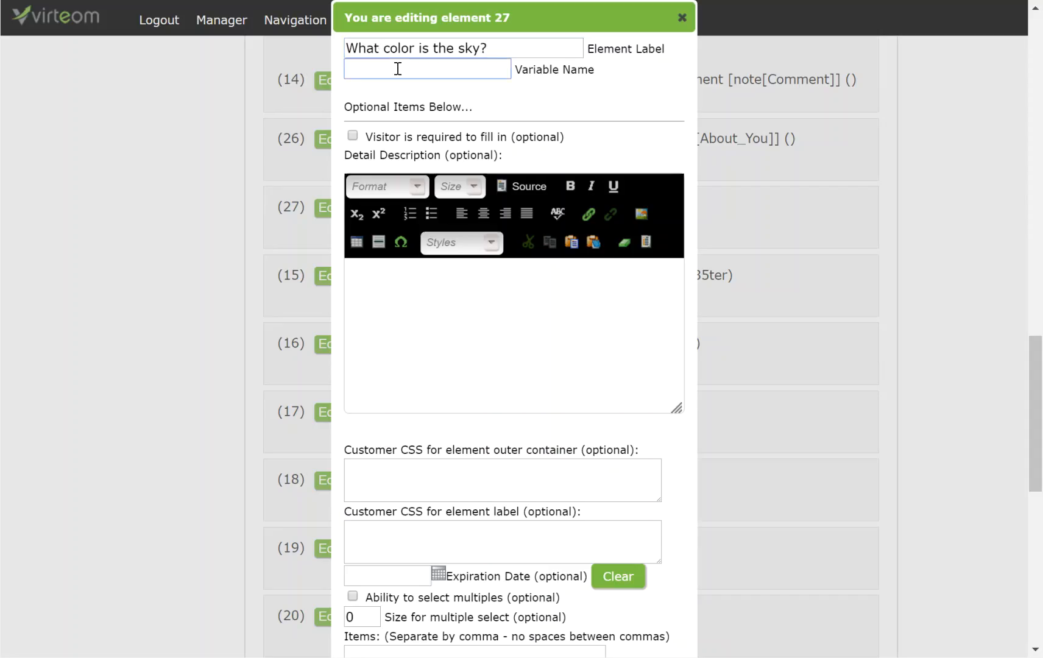
pyautogui.write('note[Sky')
pyautogui.moveTo(388, 69); pyautogui.dragTo(395, 68)
pyautogui.click(392, 71)
pyautogui.moveTo(379, 68); pyautogui.dragTo(402, 65)
pyautogui.click(435, 70)
pyautogui.doubleClick(390, 67)
pyautogui.scroll(-3, 419, 457)
# Give the drop-down items Blue, Red, Orange, Green, save it and close its editor.
pyautogui.click(423, 473)
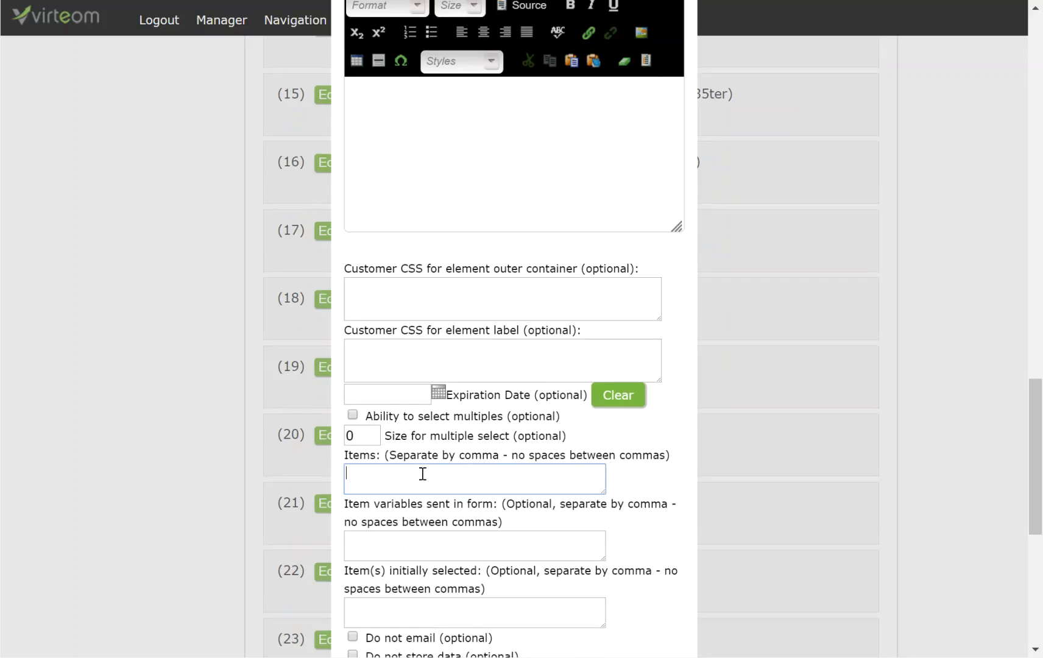
pyautogui.write('Blue,Red,Orange,Green')
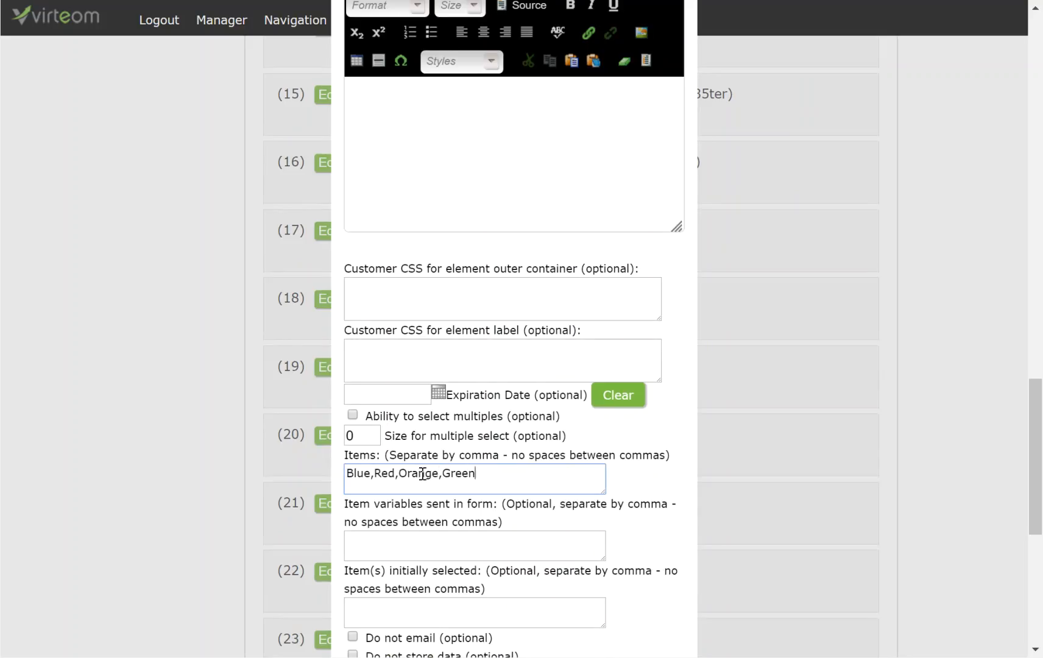
pyautogui.scroll(-2, 613, 491)
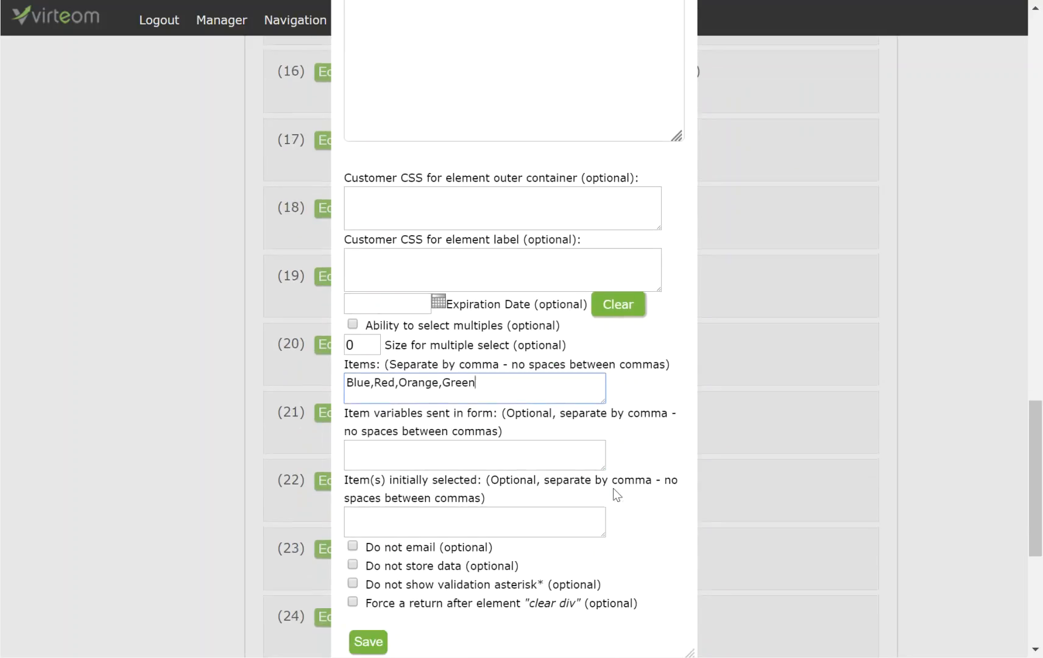
pyautogui.scroll(-2, 613, 490)
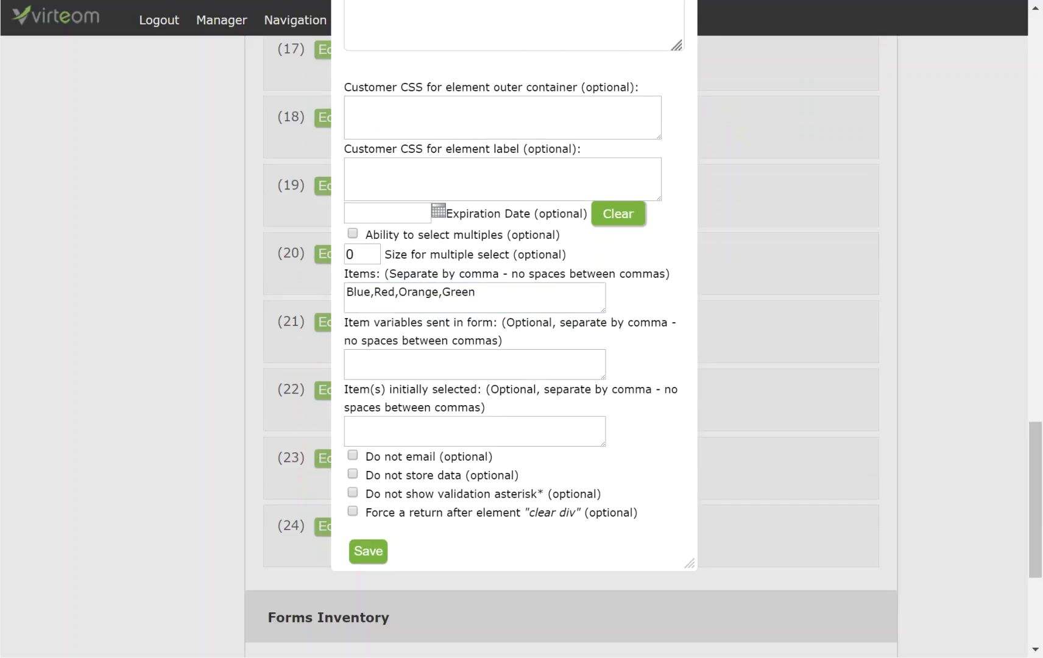
pyautogui.click(377, 553)
pyautogui.scroll(7, 695, 119)
pyautogui.scroll(-1, 682, 108)
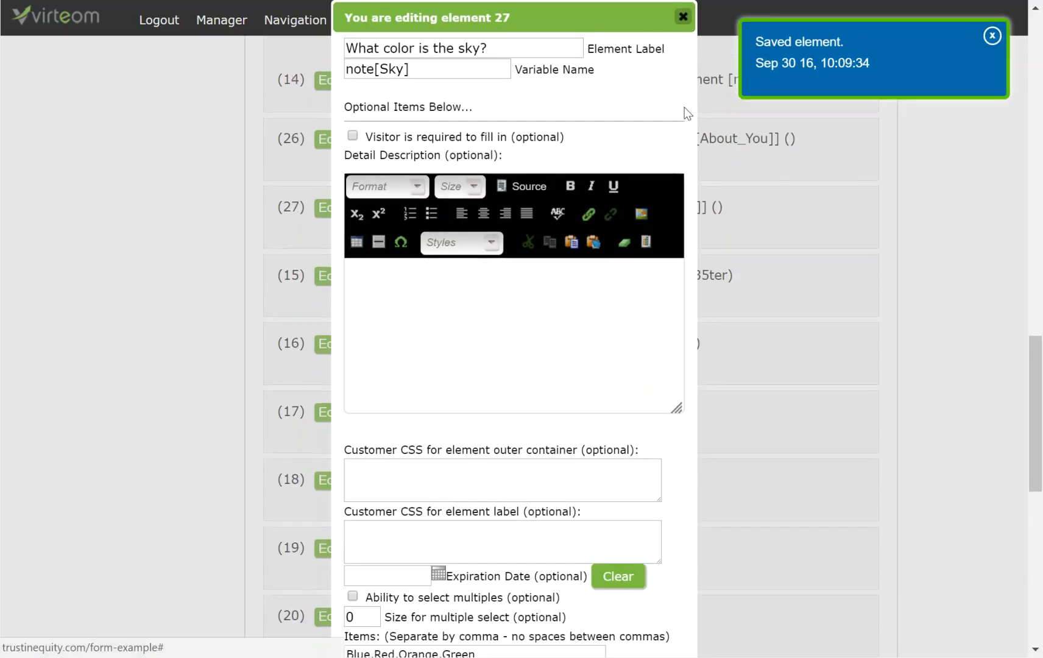
pyautogui.click(683, 17)
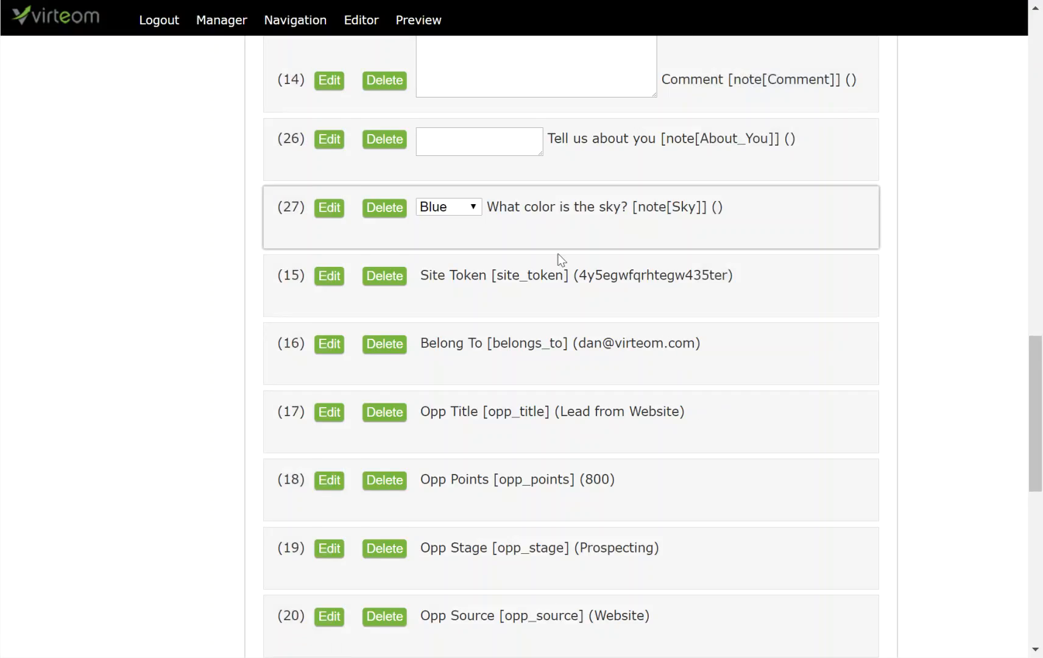
pyautogui.scroll(1, 537, 275)
pyautogui.click(474, 298)
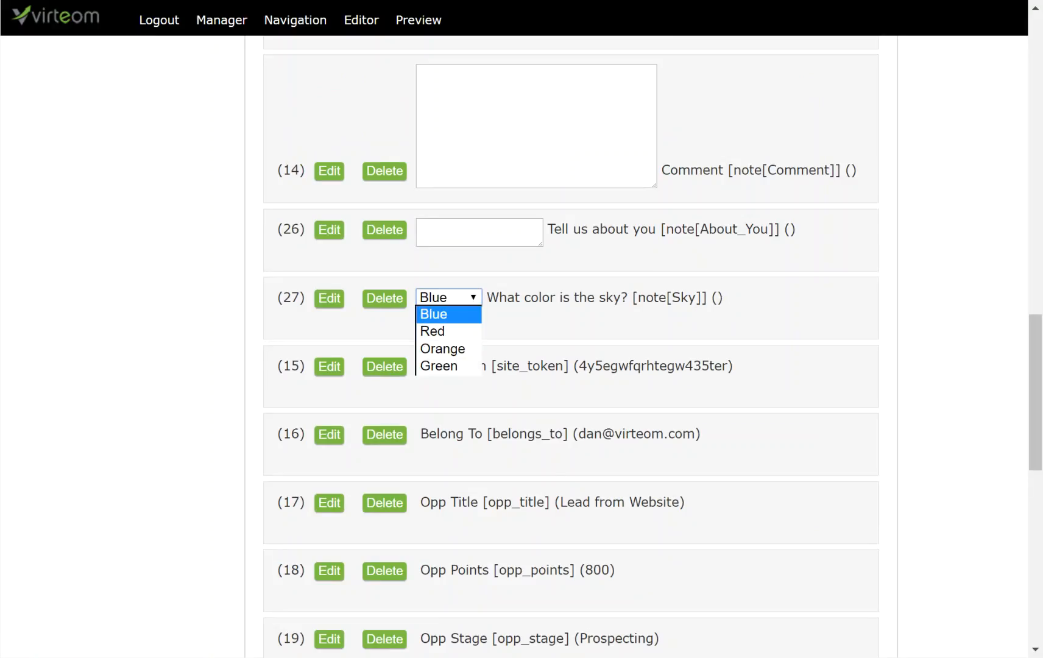
pyautogui.press('Escape')
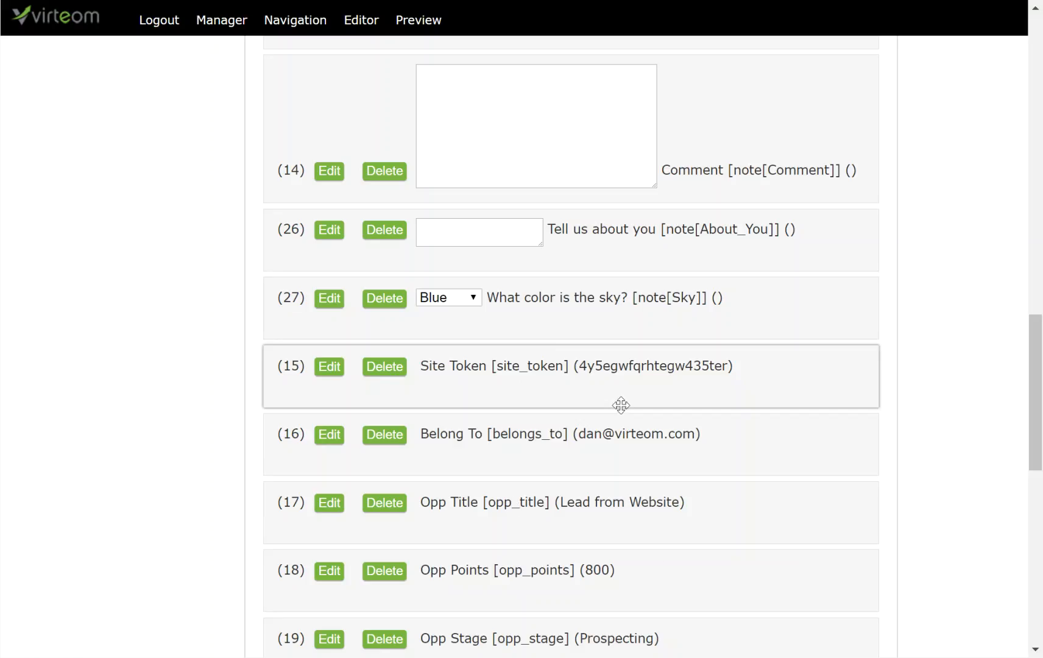
pyautogui.scroll(12, 621, 405)
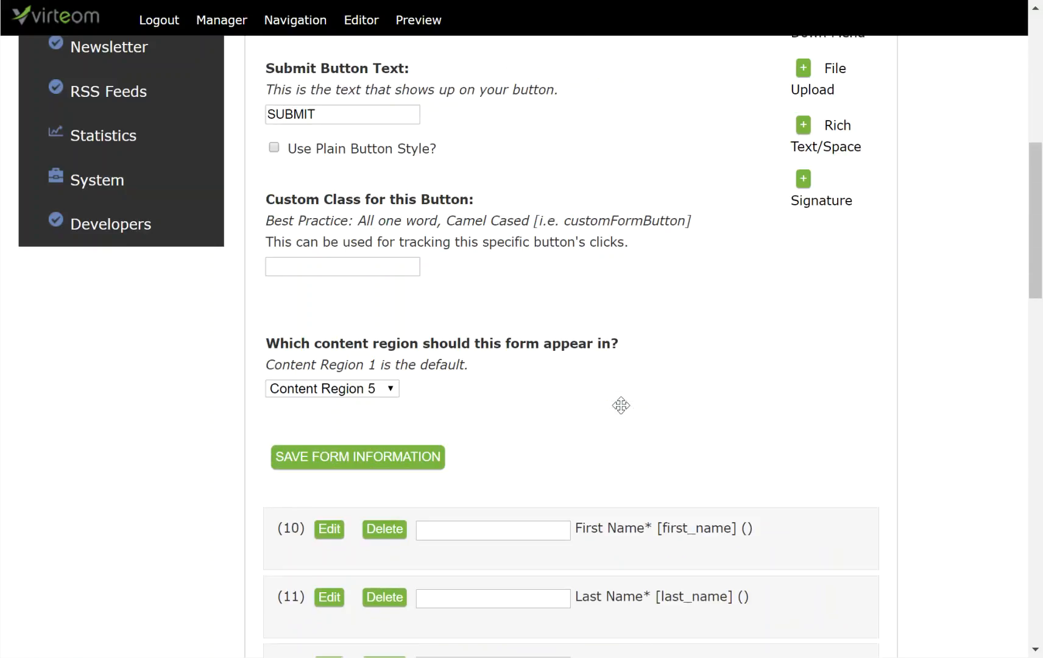
pyautogui.scroll(2, 784, 240)
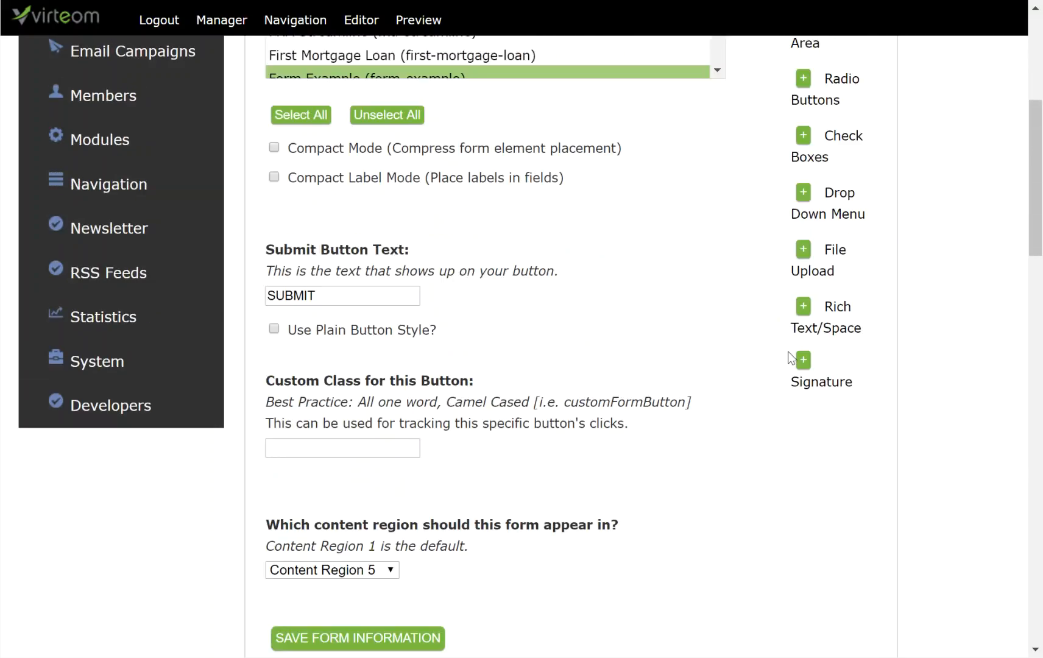
# Add File Upload element 28 above the sky-colour drop-down, save the order, and edit it.
pyautogui.click(804, 249)
pyautogui.scroll(-20, 693, 493)
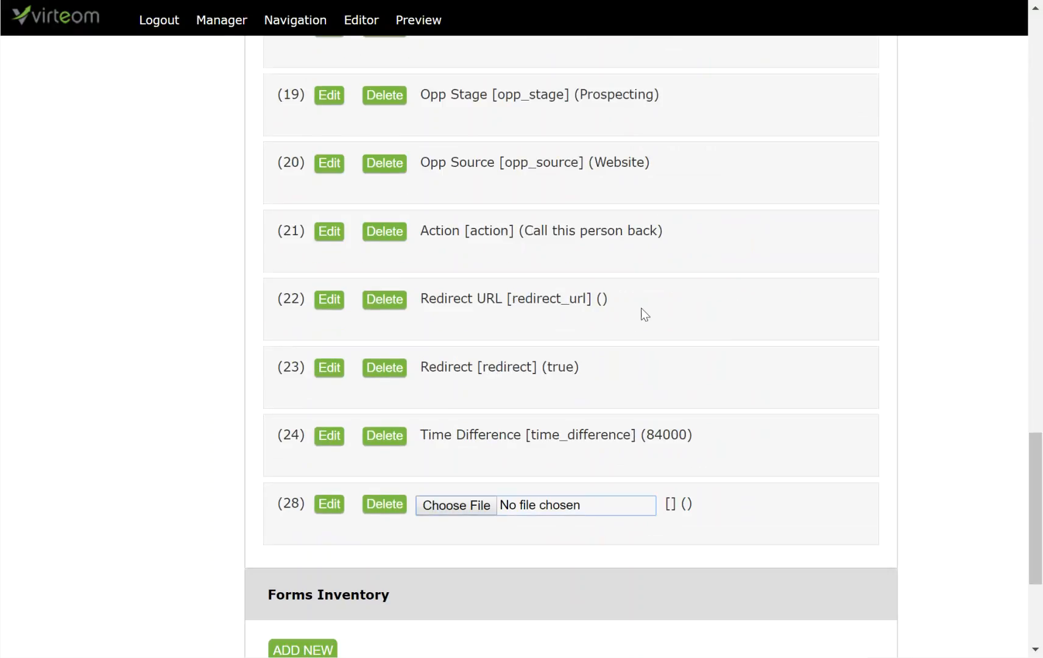
pyautogui.moveTo(763, 540); pyautogui.dragTo(723, 319)
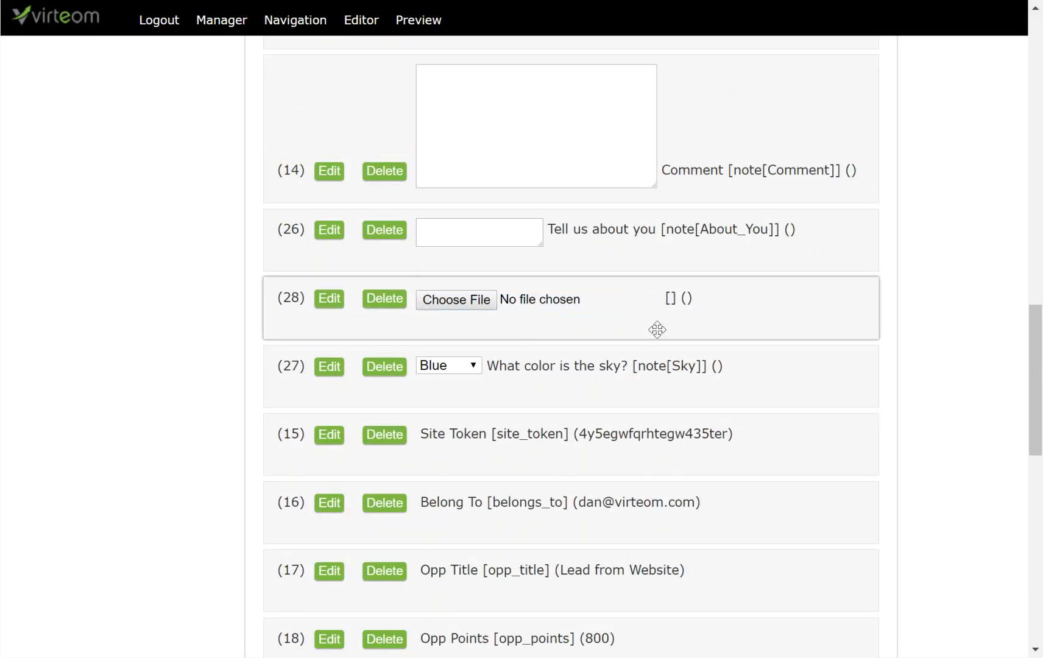
pyautogui.scroll(-10, 391, 479)
pyautogui.click(317, 295)
pyautogui.scroll(10, 415, 382)
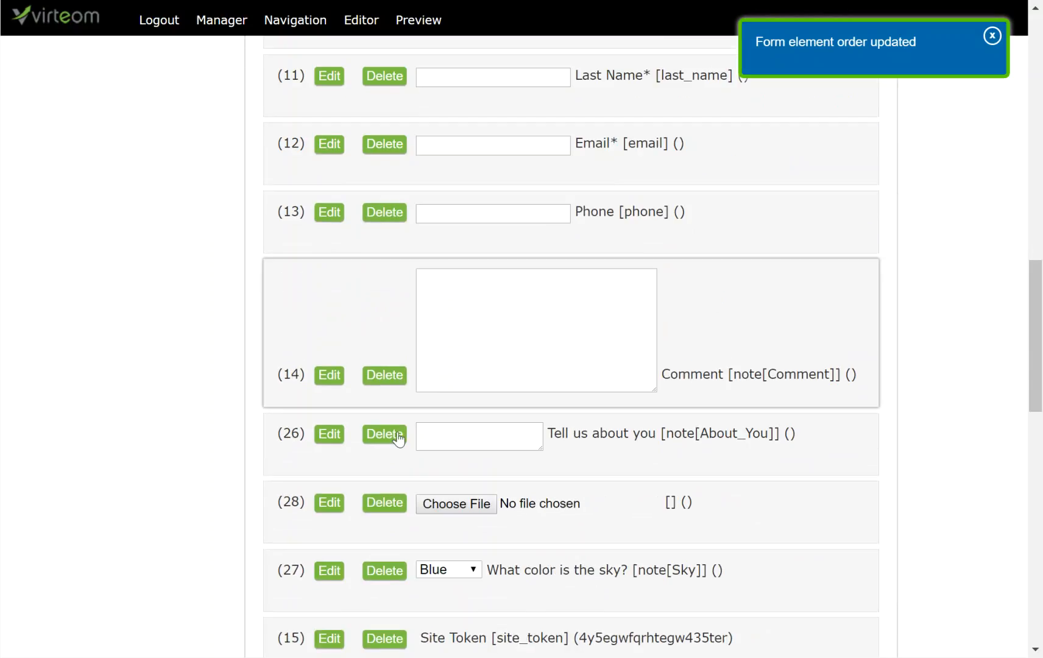
pyautogui.scroll(-3, 401, 496)
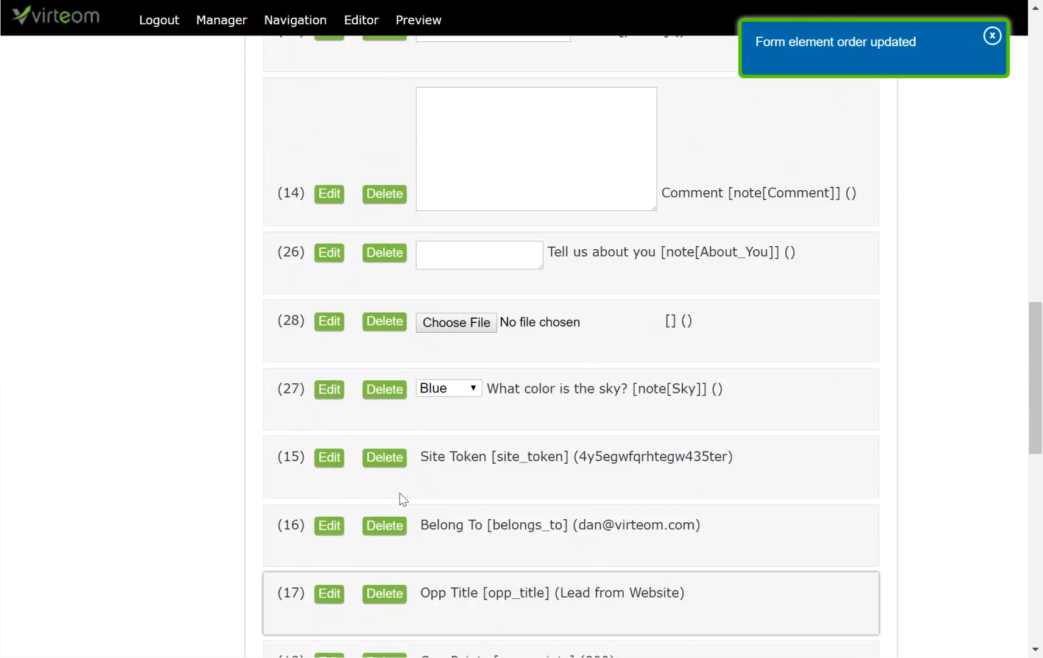
pyautogui.click(330, 328)
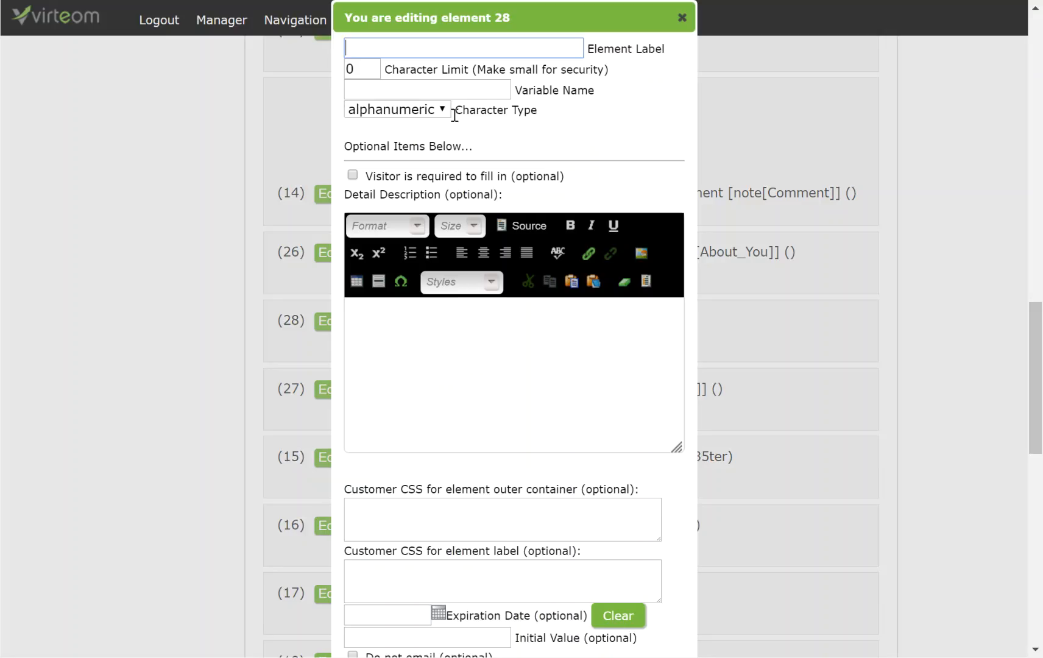
# Label element 28 'Upload your Resume', limit 100 characters, variable name file[Resume].
pyautogui.write('Upload your Resume')
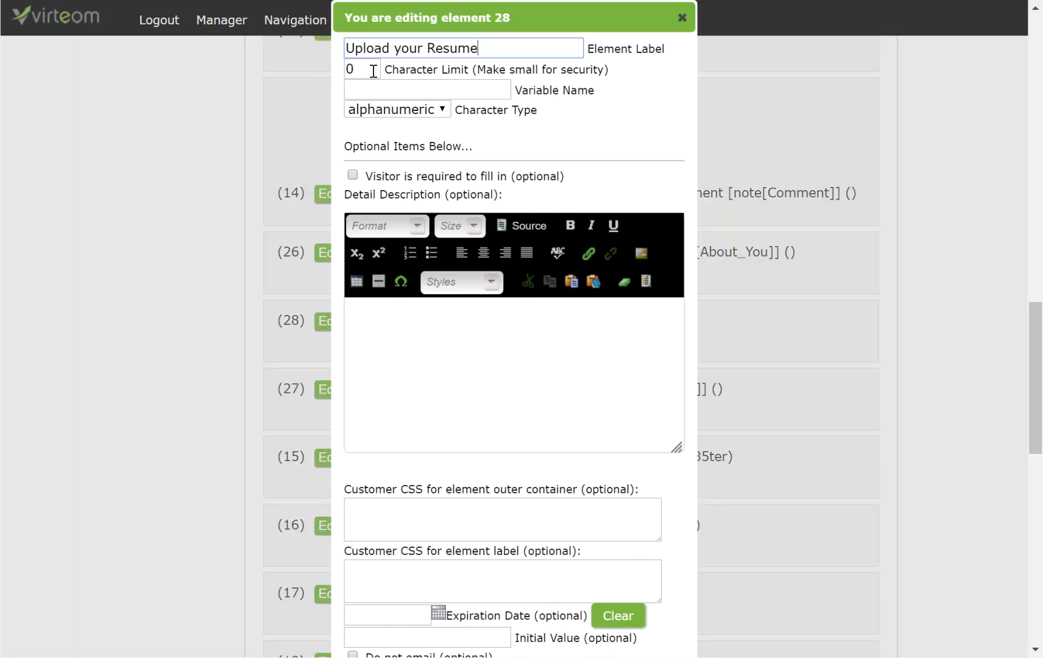
pyautogui.press('Tab')
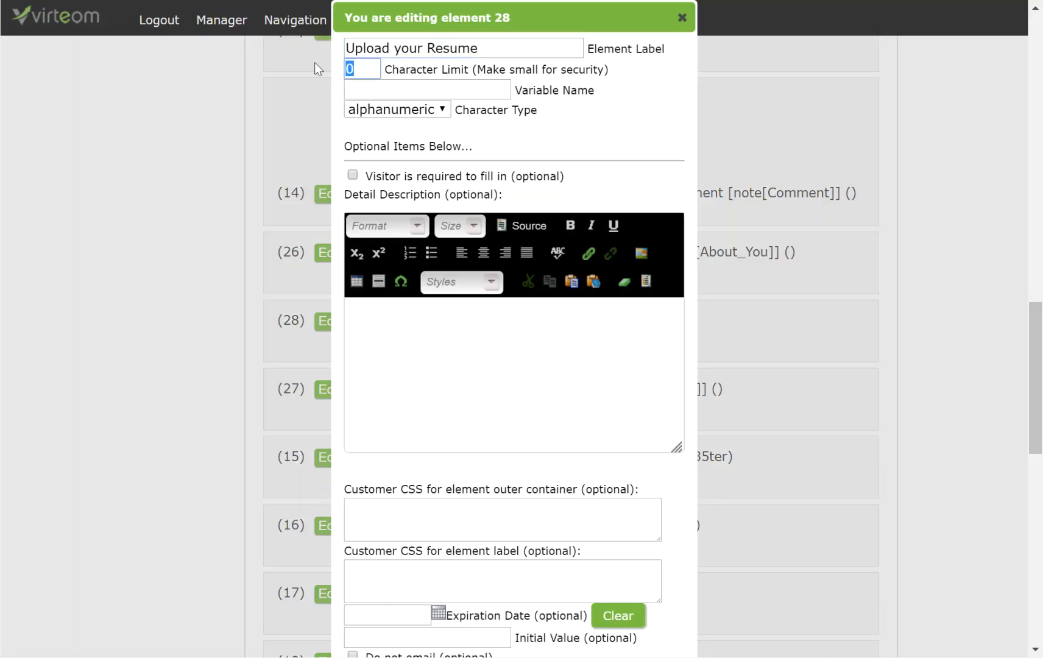
pyautogui.write('100')
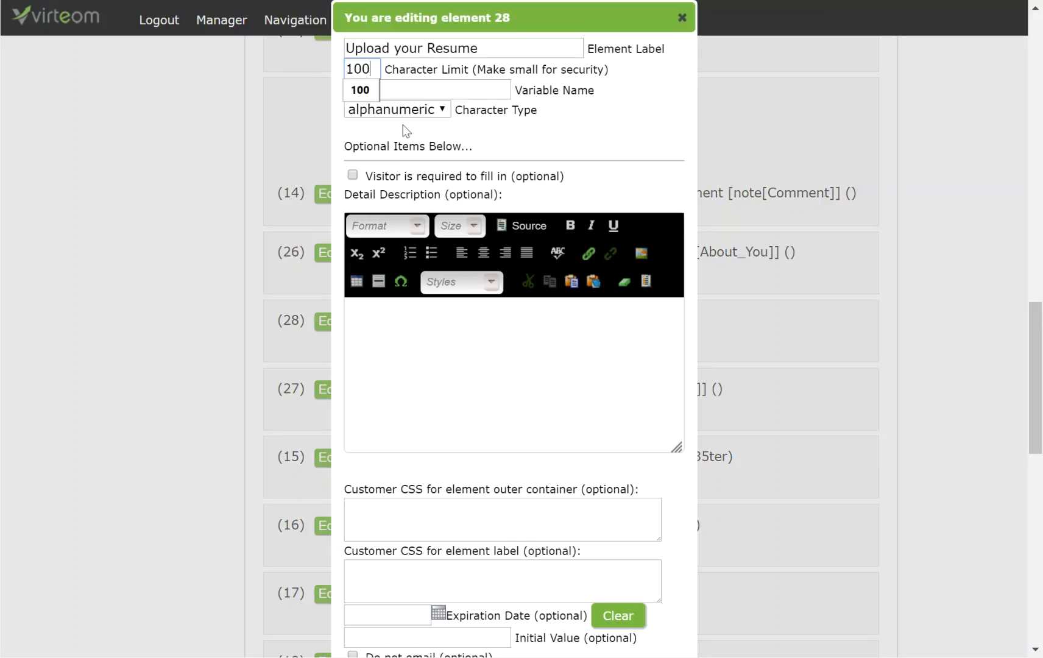
pyautogui.click(408, 91)
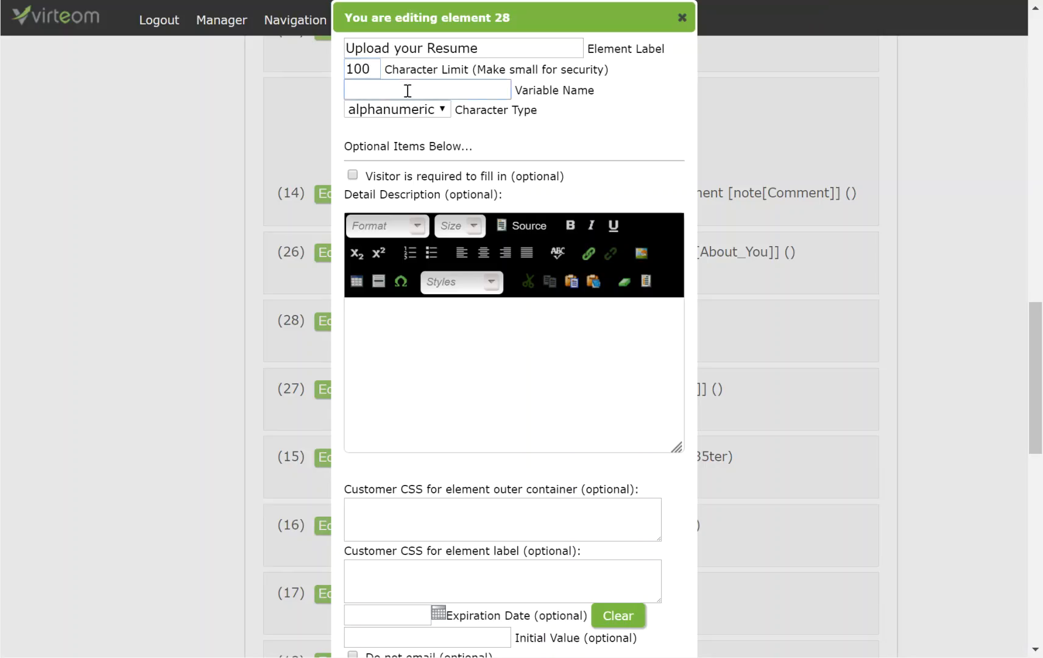
pyautogui.write('file[Resume]')
# Keep the resume upload optional and save element 28's settings.
pyautogui.doubleClick(397, 86)
pyautogui.click(452, 94)
pyautogui.click(352, 176)
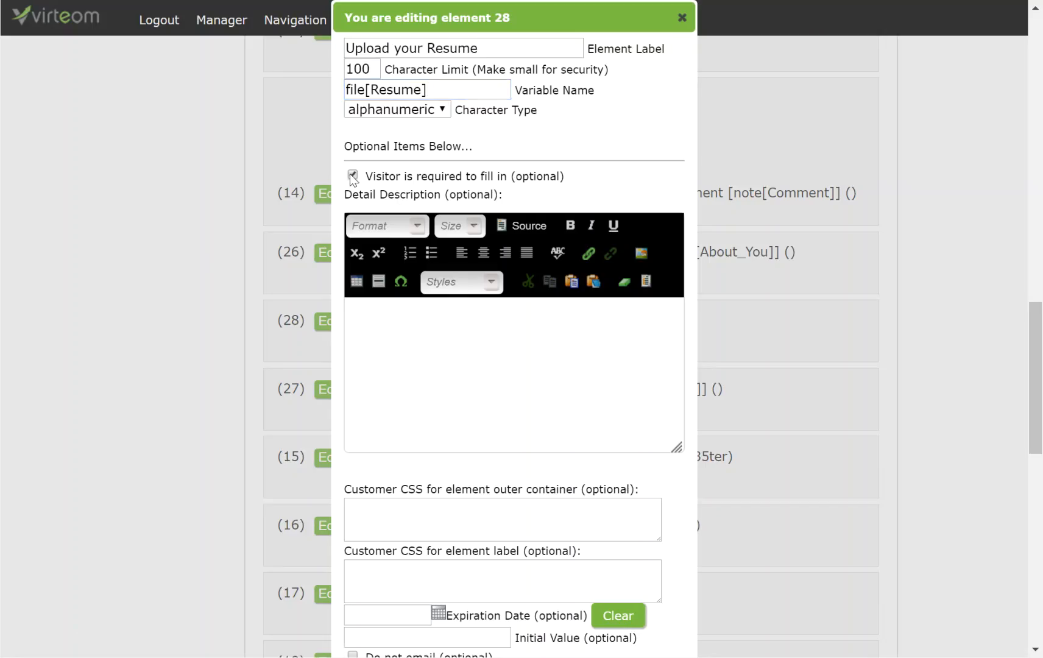
pyautogui.click(352, 175)
pyautogui.click(380, 90)
pyautogui.moveTo(346, 90); pyautogui.dragTo(438, 86)
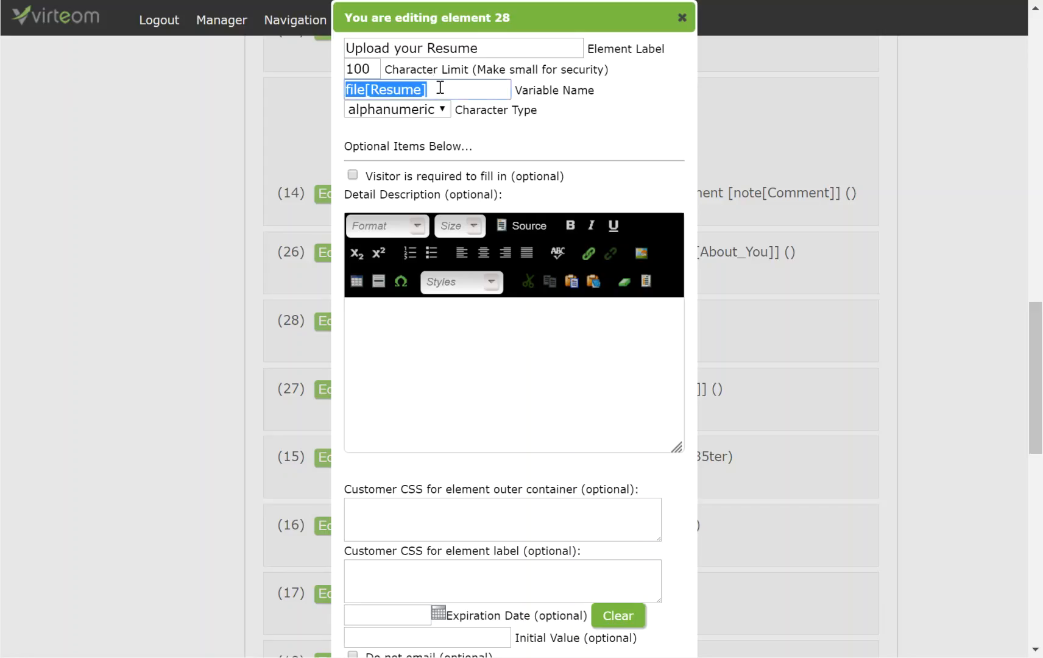
pyautogui.click(395, 88)
pyautogui.scroll(-5, 524, 490)
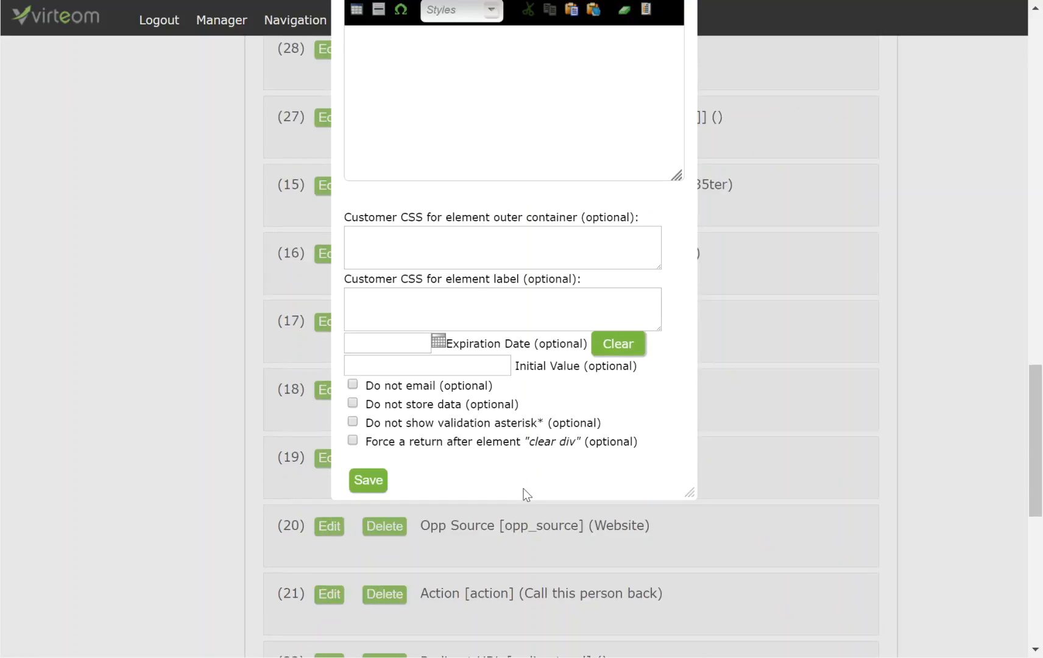
pyautogui.click(373, 481)
pyautogui.scroll(6, 633, 521)
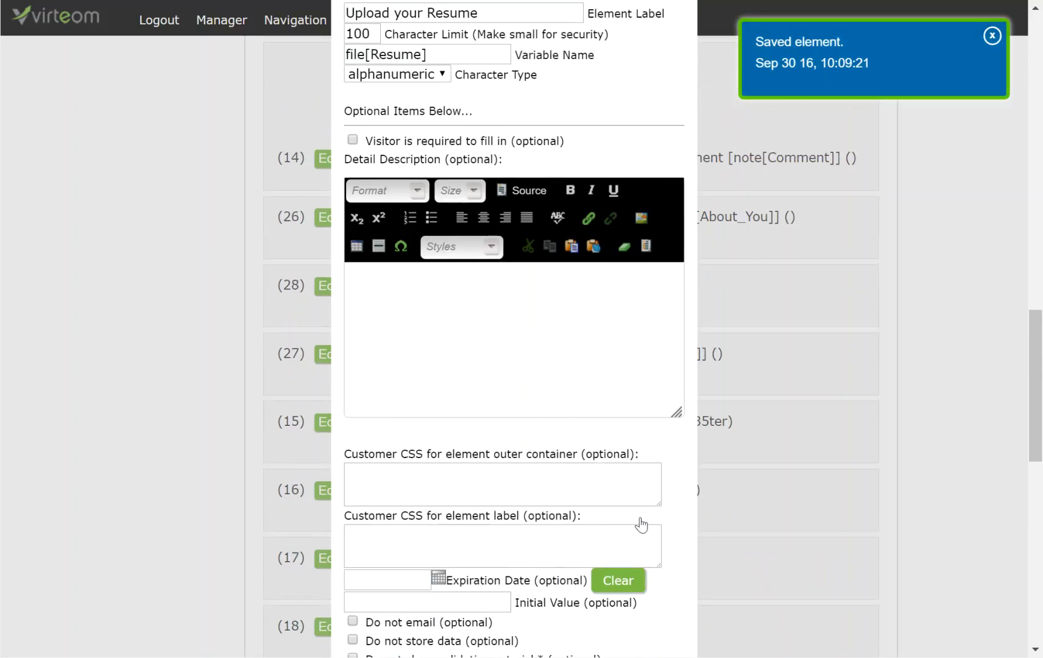
pyautogui.scroll(-2, 682, 107)
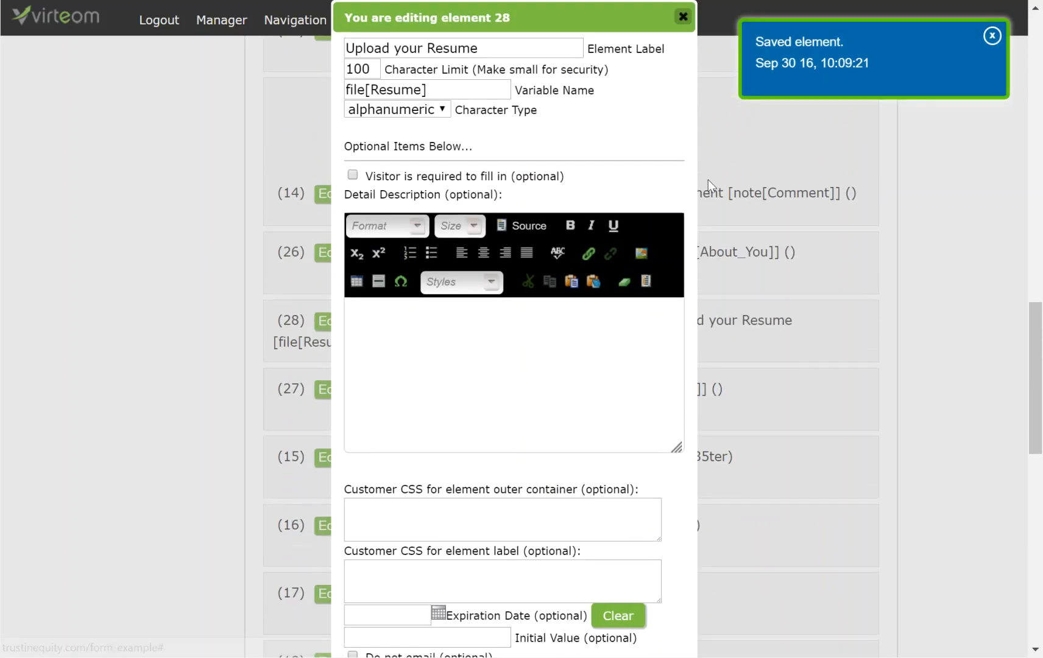
# Close element 28's editor and review 'Upload your Resume [file[Resume]]' in the element list.
pyautogui.click(683, 18)
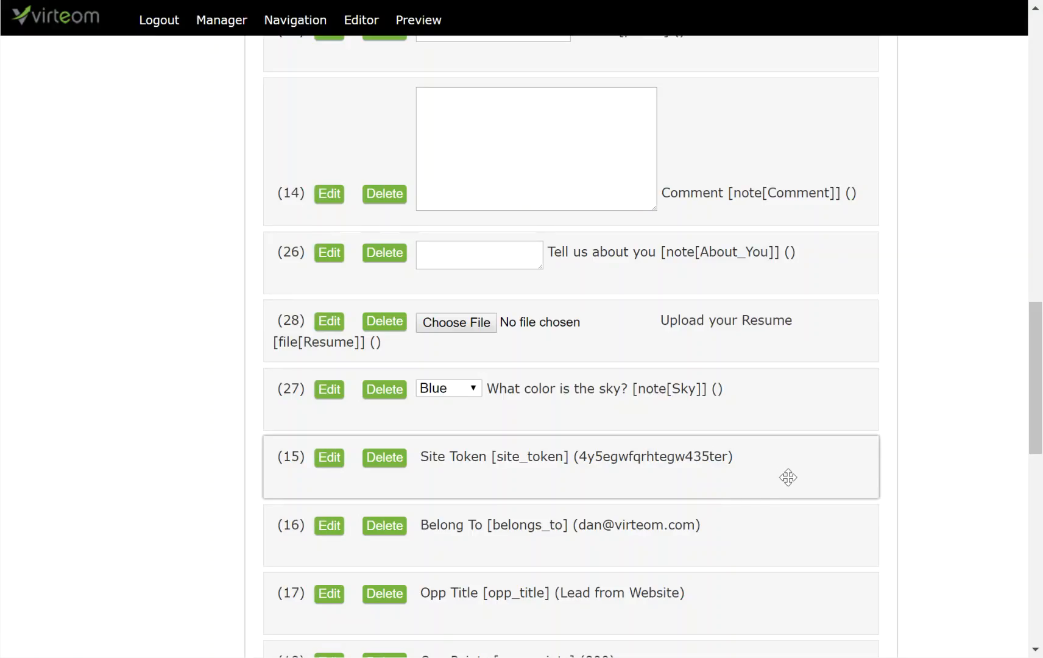
pyautogui.scroll(-8, 788, 477)
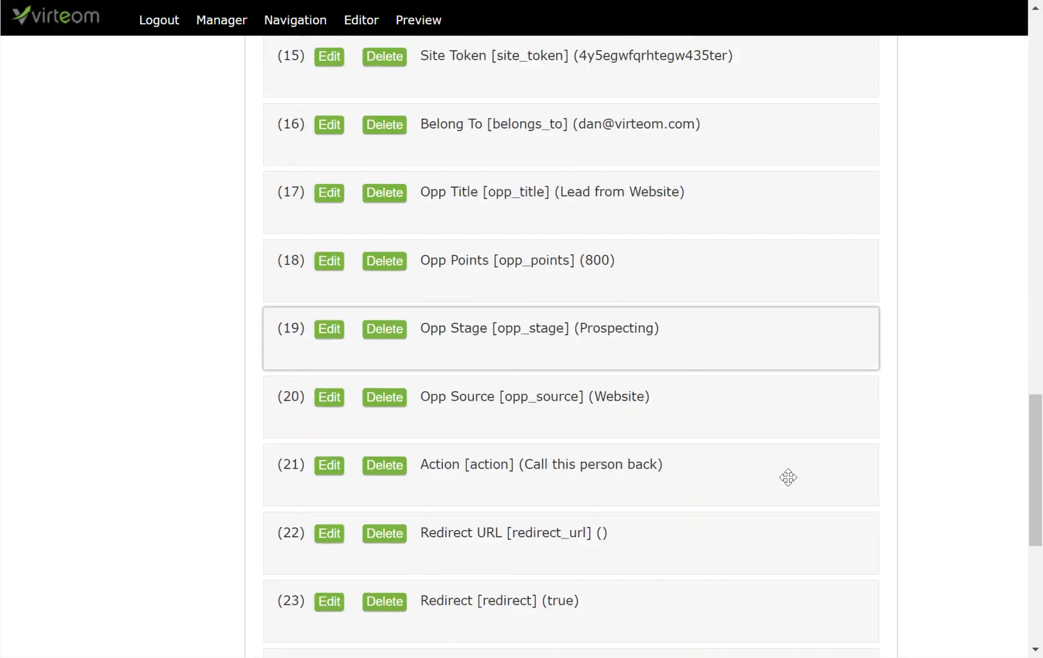
pyautogui.scroll(-2, 788, 477)
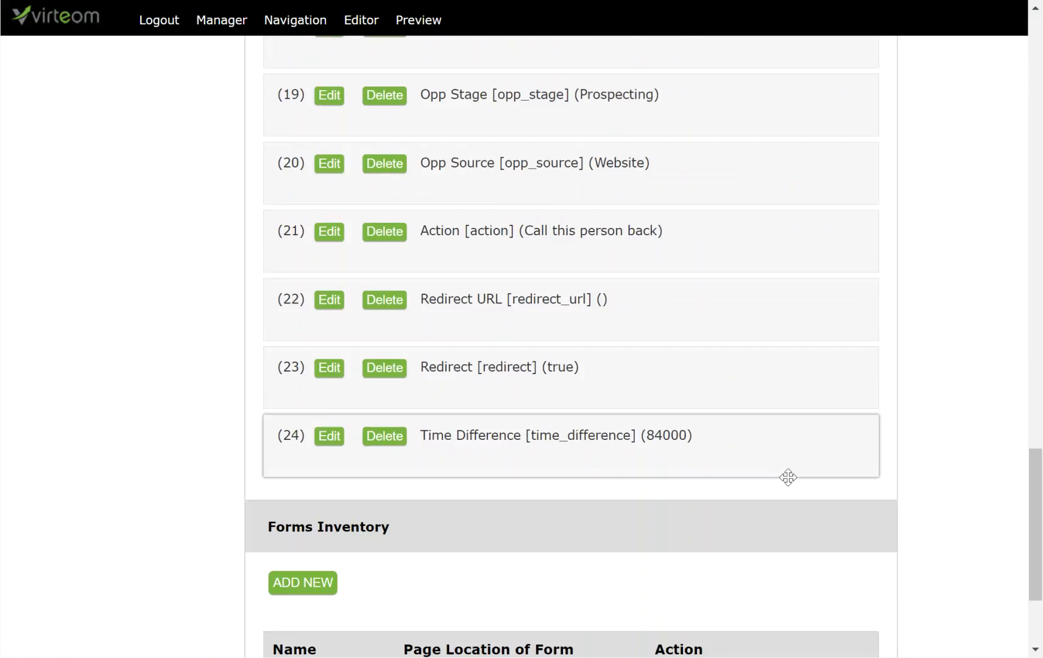
pyautogui.scroll(10, 788, 477)
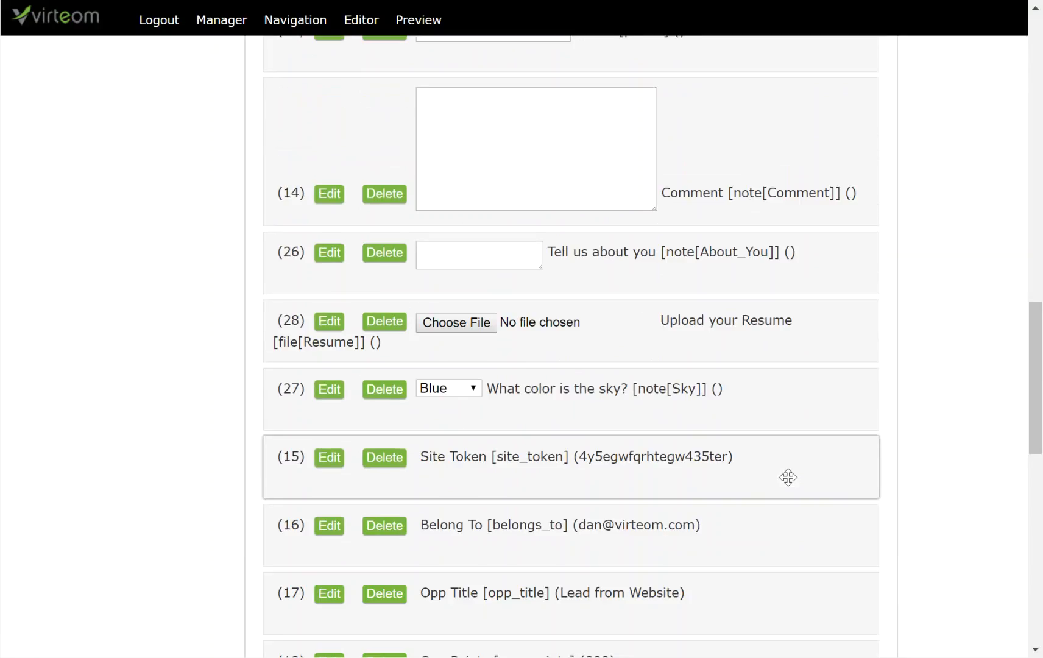